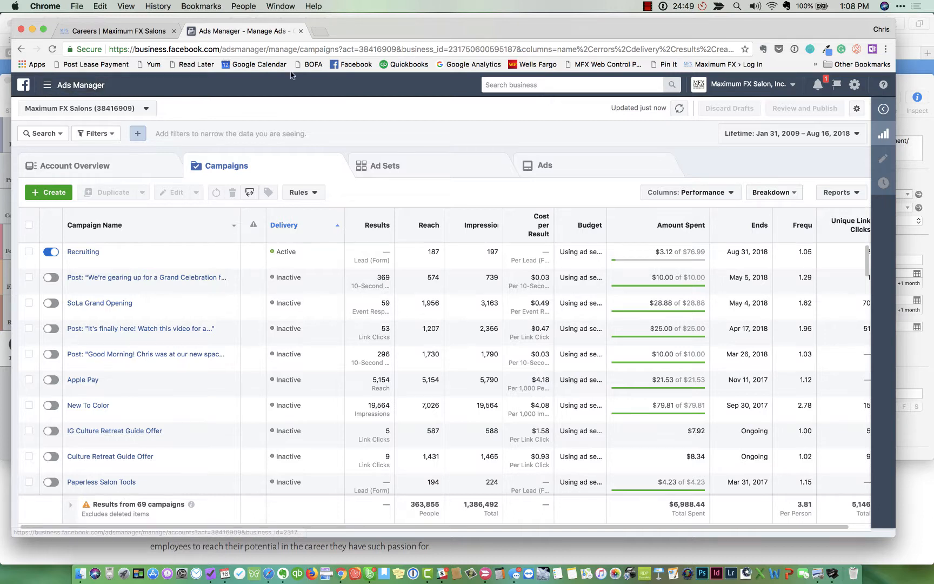
Start a new campaign under the Maximum FX Salon, Inc. business account with Lead generation as its marketing objective
{"action": "left_click", "coordinate": [743, 84]}
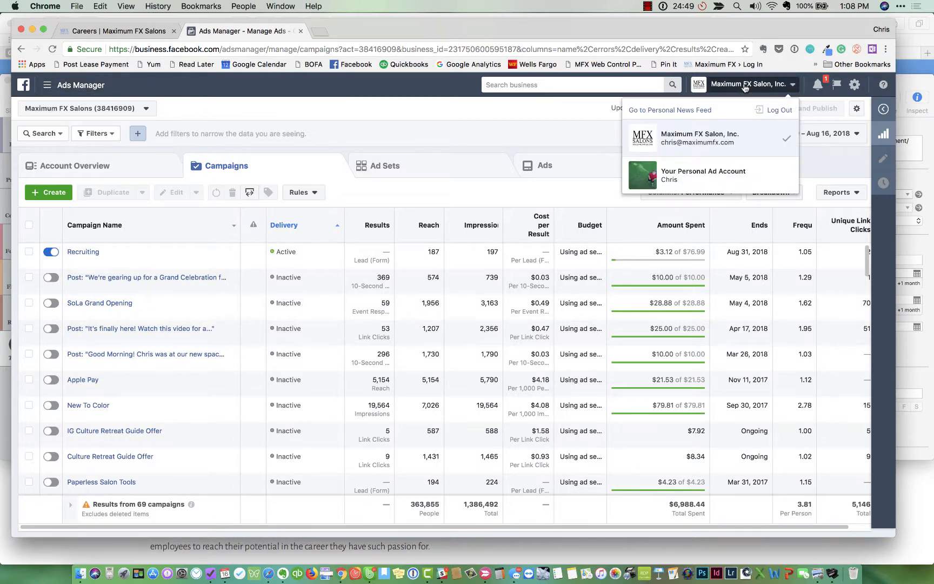
{"action": "left_click", "coordinate": [703, 140]}
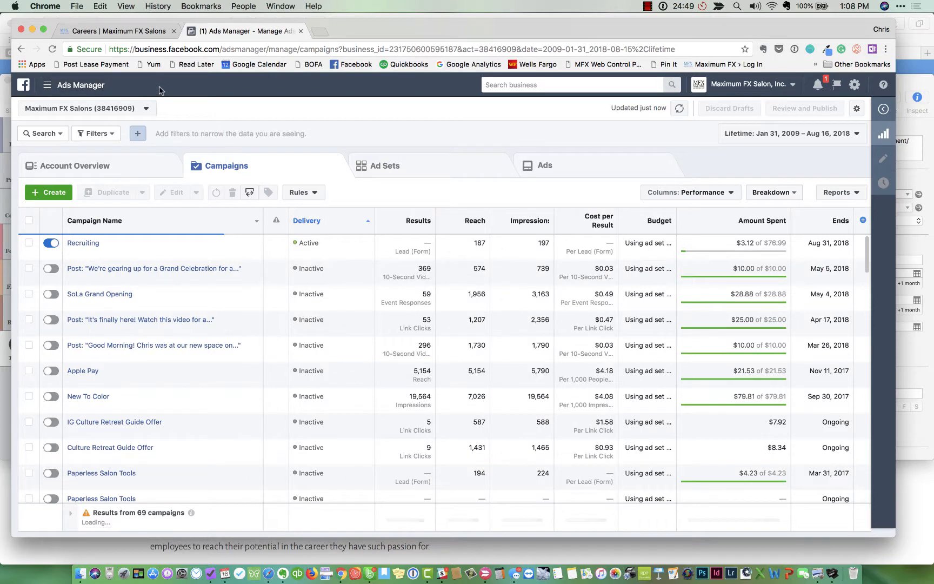
{"action": "left_click", "coordinate": [46, 193]}
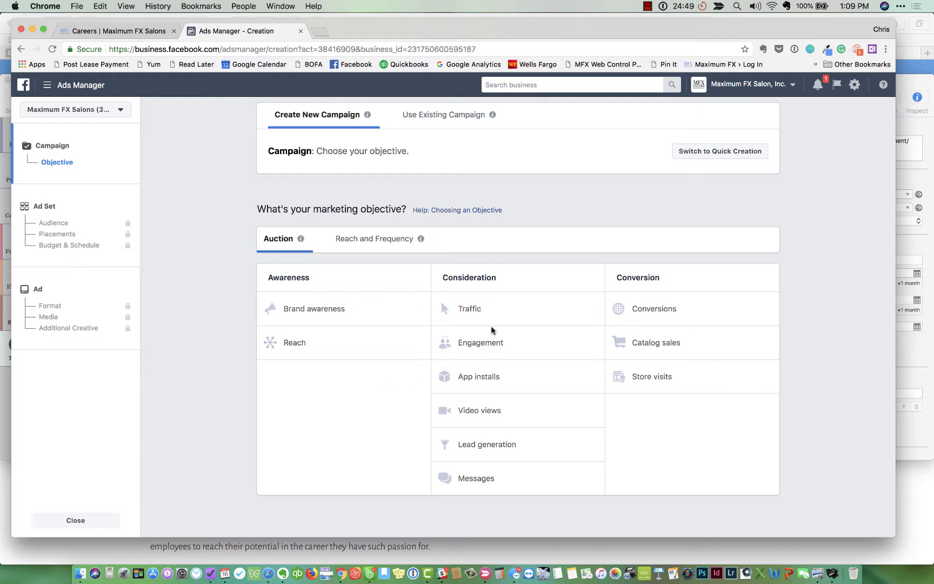
{"action": "left_click", "coordinate": [492, 444]}
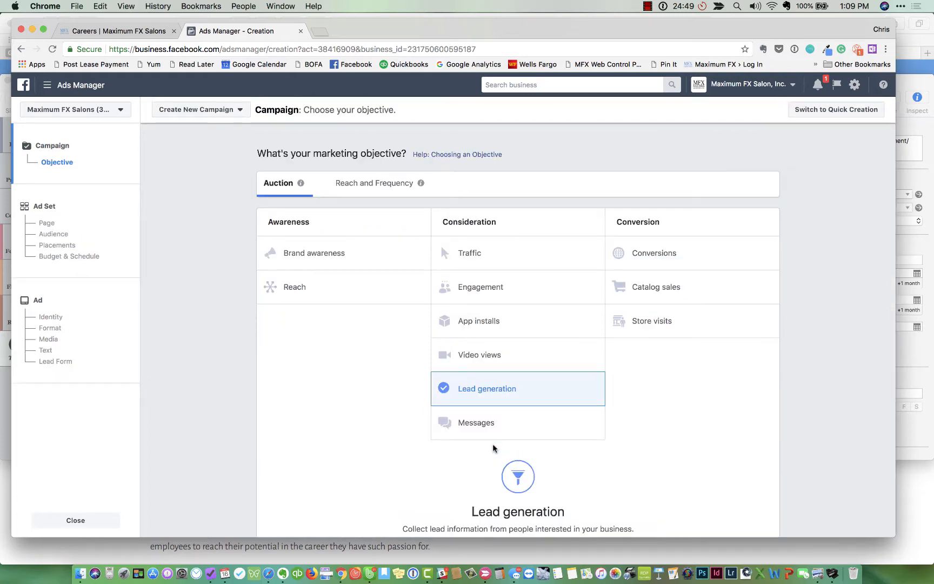
Name the lead generation campaign "Recruiting Example"
{"action": "scroll", "coordinate": [546, 465], "scroll_direction": "down", "scroll_amount": 5}
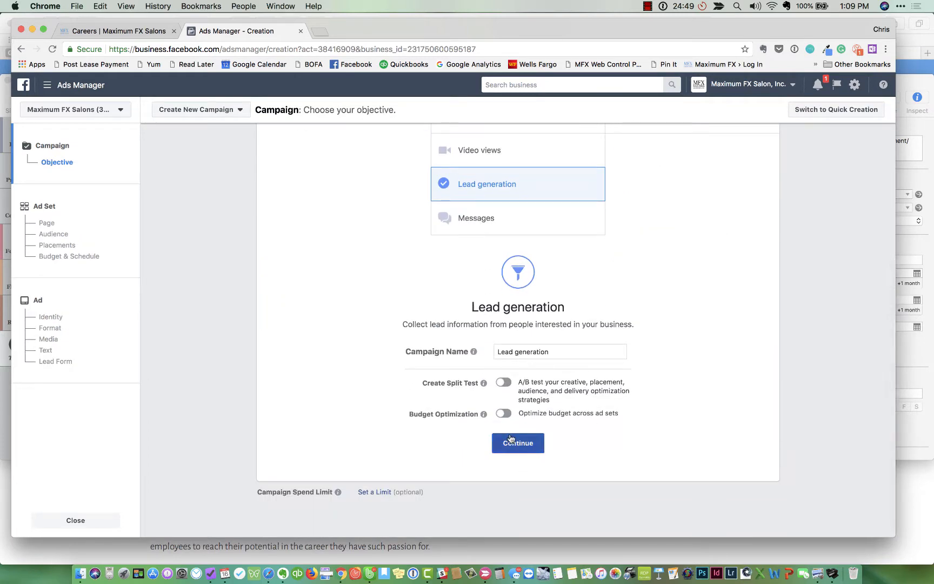
{"action": "triple_click", "coordinate": [528, 351]}
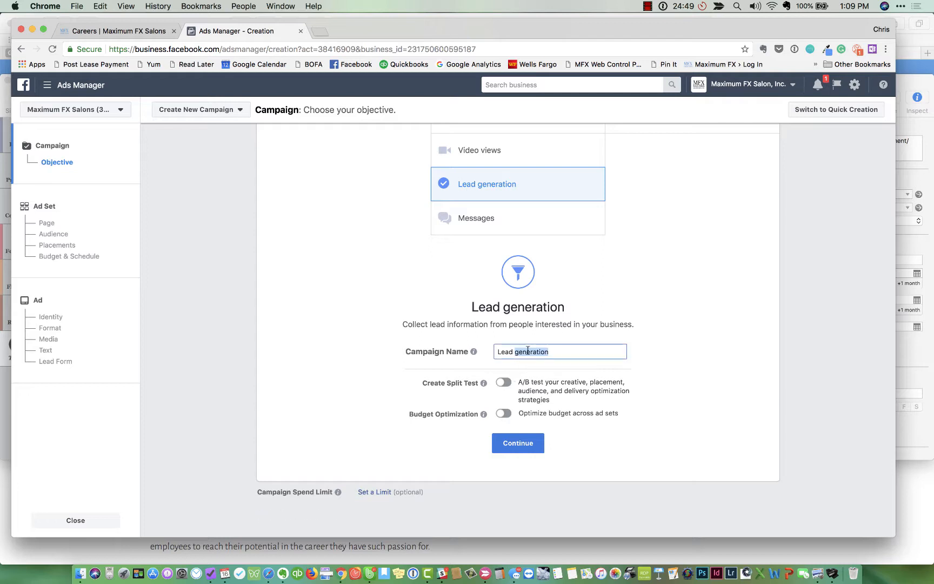
{"action": "type", "text": "Recruiting Example"}
Enable budget optimization for the campaign with a daily budget of $5.00 and continue to the ad set
{"action": "left_click", "coordinate": [504, 413]}
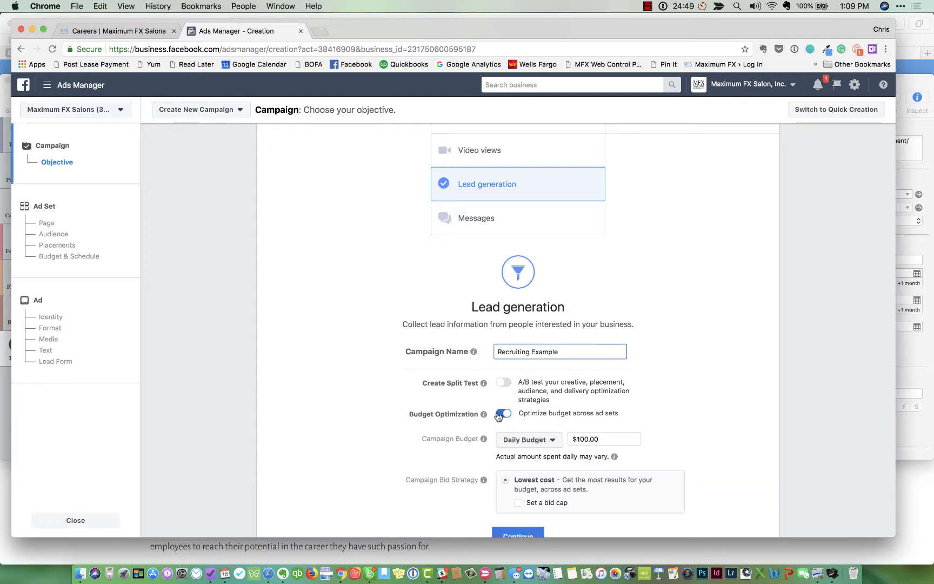
{"action": "scroll", "coordinate": [611, 438], "scroll_direction": "down", "scroll_amount": 3}
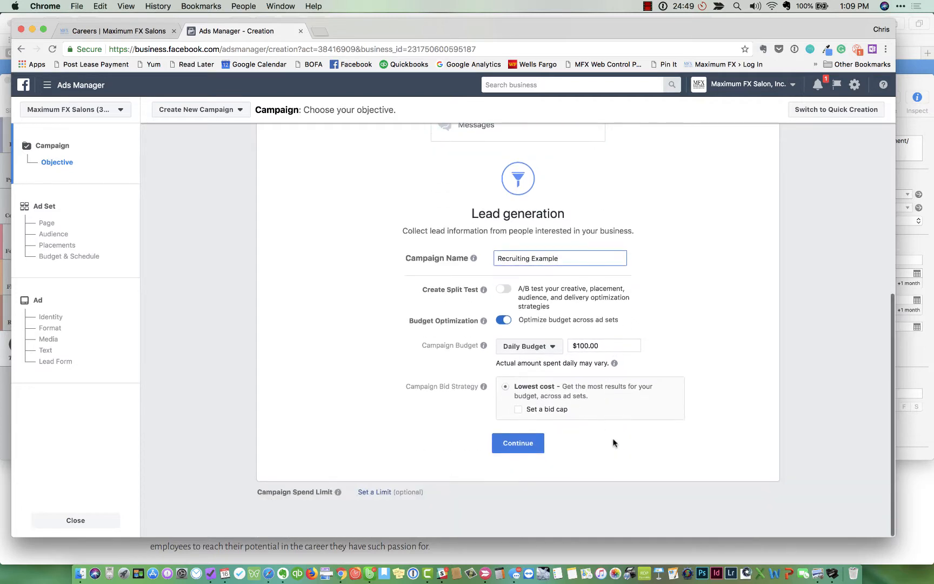
{"action": "left_click", "coordinate": [589, 346]}
{"action": "key", "text": "super+a"}
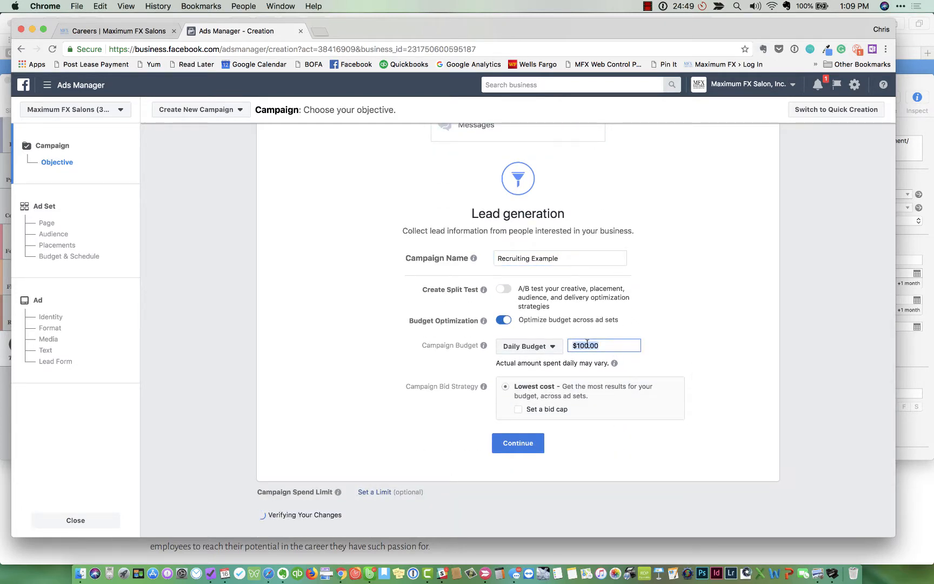
{"action": "type", "text": "5.00"}
{"action": "key", "text": "BackSpace"}
{"action": "key", "text": "BackSpace"}
{"action": "type", "text": ".00"}
{"action": "key", "text": "Tab"}
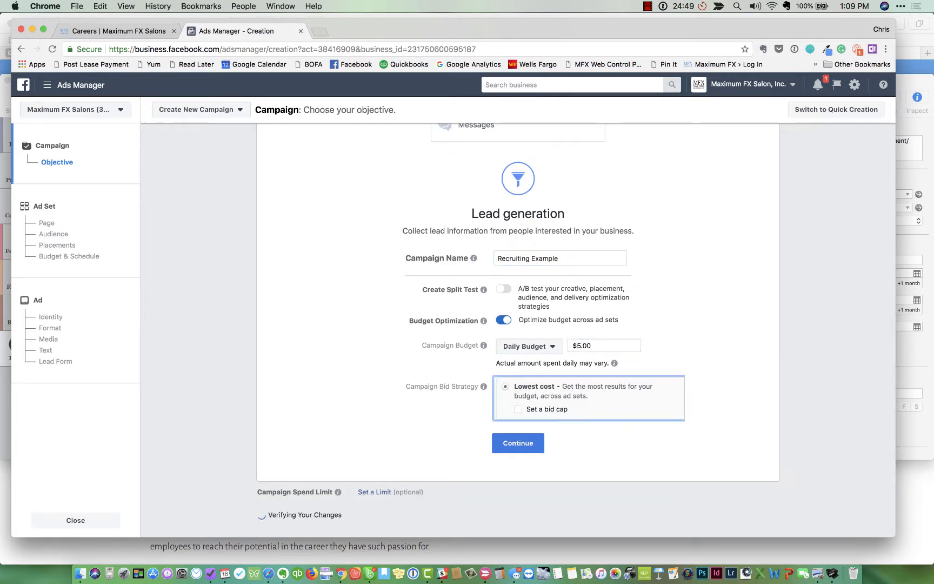
{"action": "left_click", "coordinate": [531, 445]}
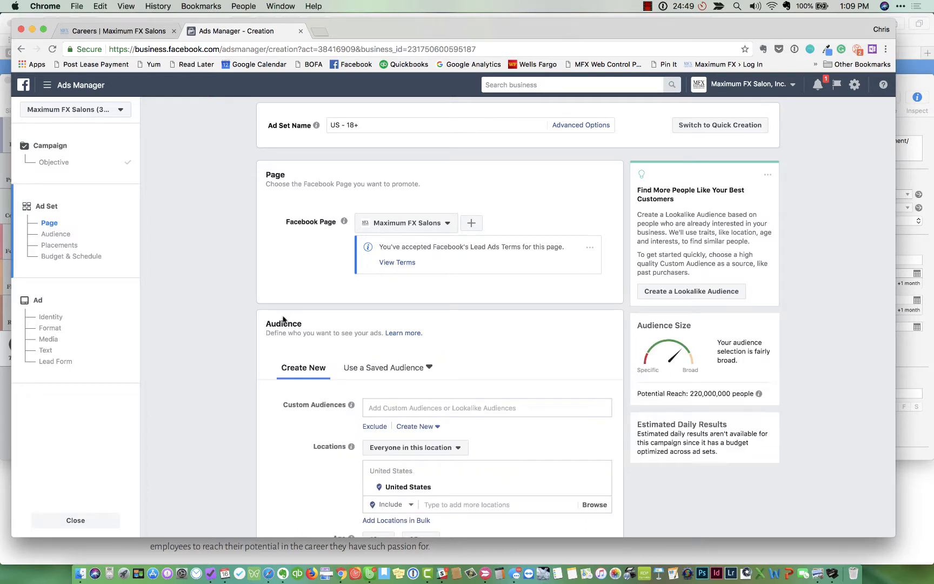
Rename the ad set as "Cosmetology Market"
{"action": "scroll", "coordinate": [280, 393], "scroll_direction": "down", "scroll_amount": 3}
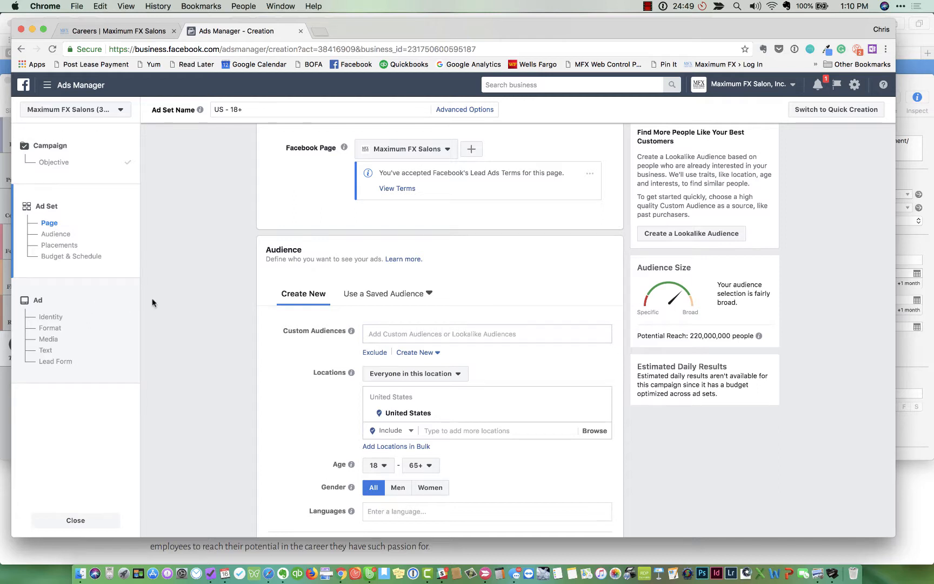
{"action": "scroll", "coordinate": [207, 379], "scroll_direction": "up", "scroll_amount": 2}
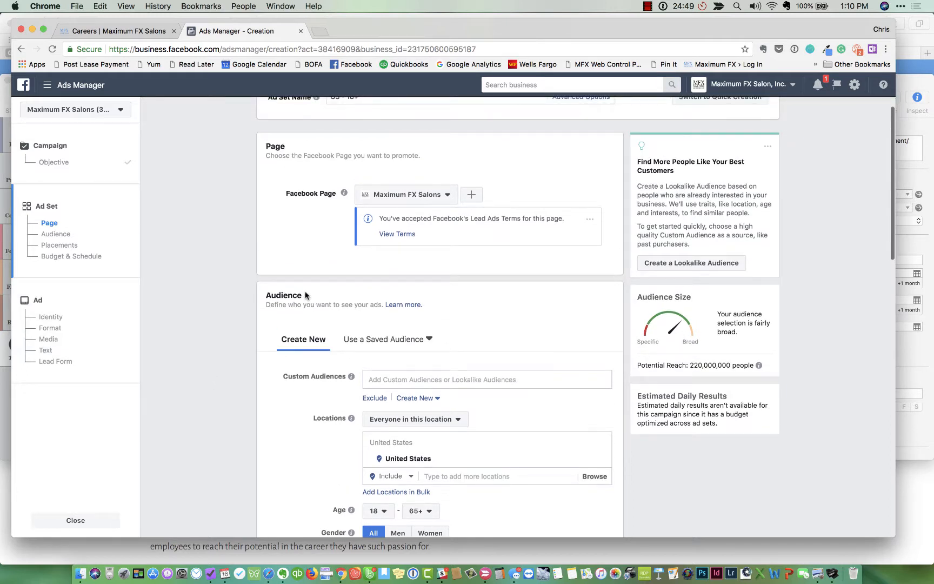
{"action": "scroll", "coordinate": [306, 295], "scroll_direction": "up", "scroll_amount": 1}
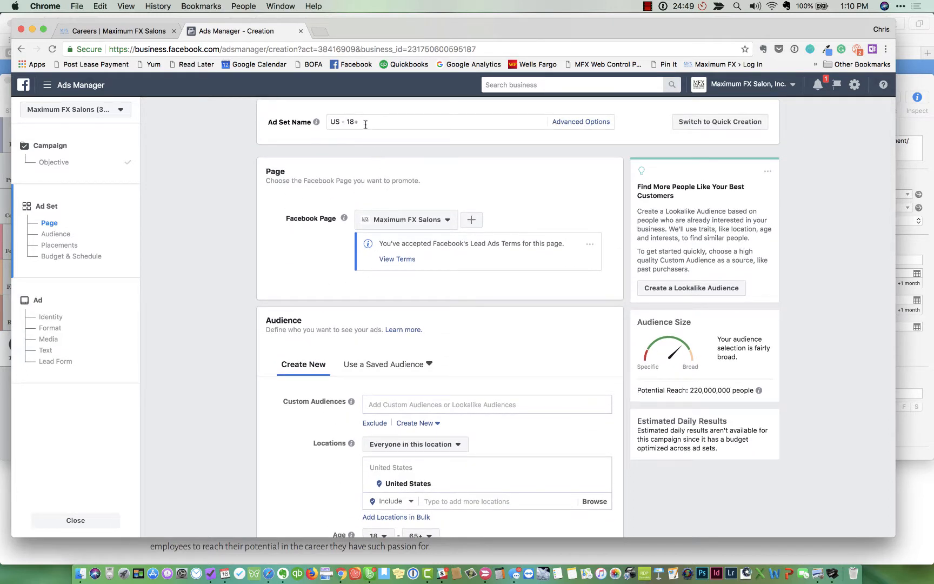
{"action": "triple_click", "coordinate": [365, 125]}
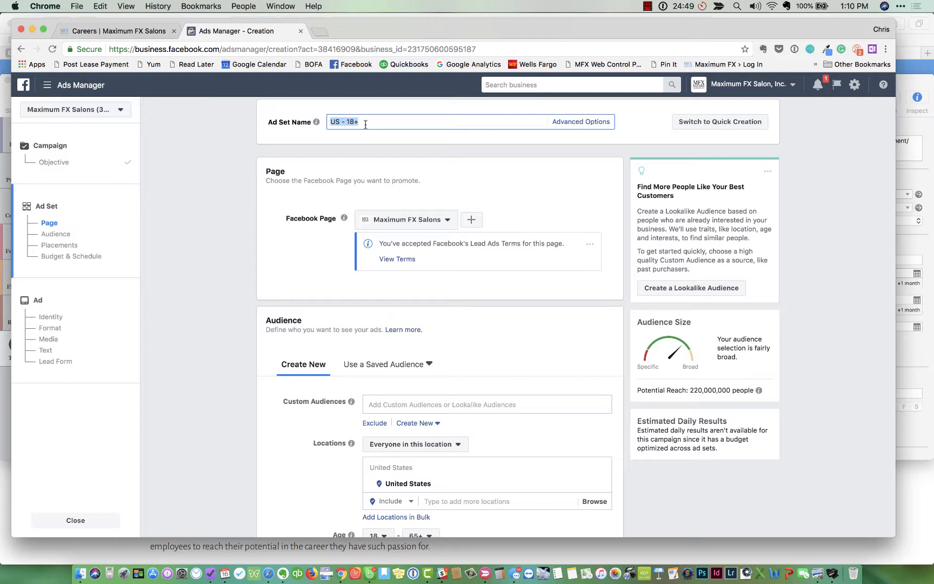
{"action": "type", "text": "cos"}
{"action": "key", "text": "BackSpace"}
{"action": "key", "text": "BackSpace"}
{"action": "key", "text": "BackSpace"}
{"action": "type", "text": "Cosmetology Market"}
Change the audience location from the whole United States to the city of Austin, Texas
{"action": "scroll", "coordinate": [292, 292], "scroll_direction": "down", "scroll_amount": 3}
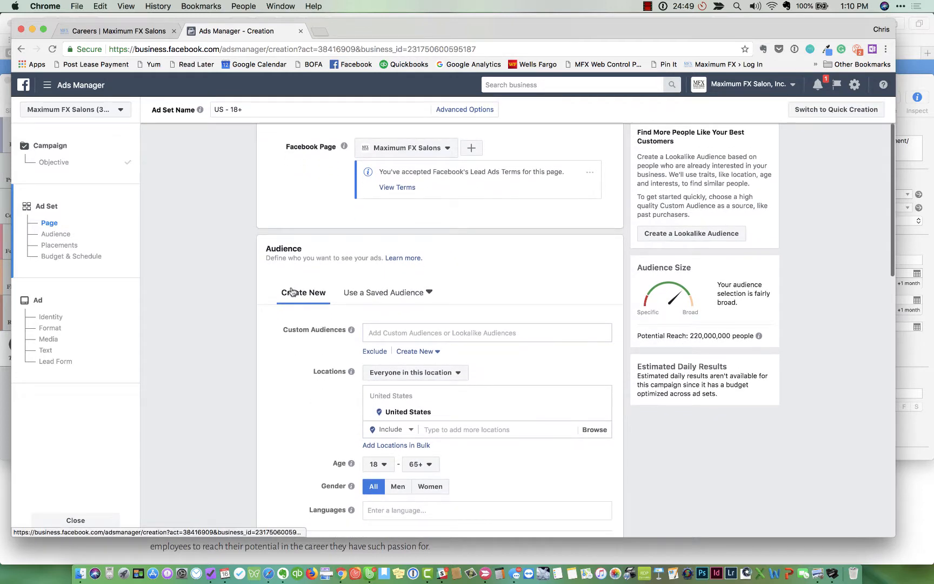
{"action": "scroll", "coordinate": [292, 292], "scroll_direction": "down", "scroll_amount": 1}
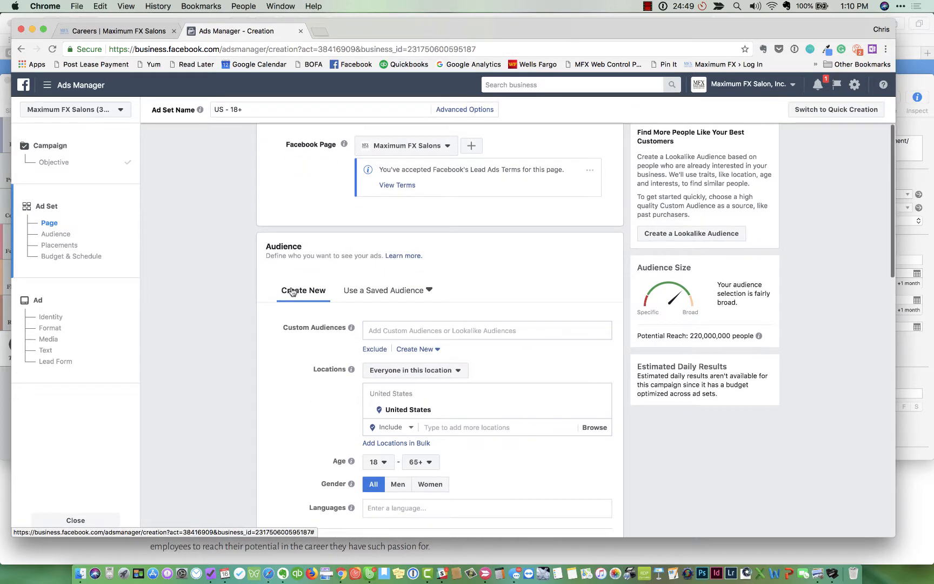
{"action": "scroll", "coordinate": [226, 303], "scroll_direction": "down", "scroll_amount": 5}
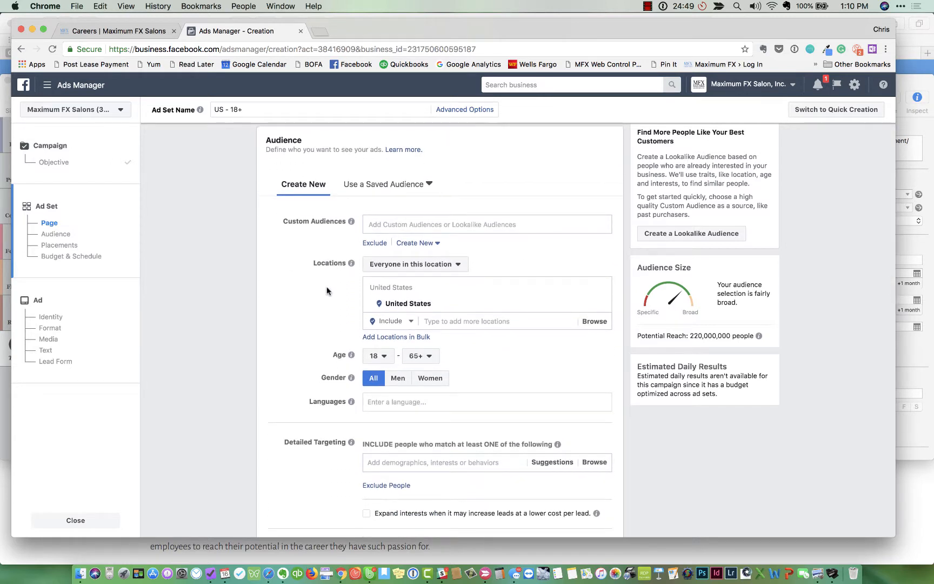
{"action": "scroll", "coordinate": [327, 290], "scroll_direction": "down", "scroll_amount": 2}
{"action": "scroll", "coordinate": [327, 291], "scroll_direction": "down", "scroll_amount": 1}
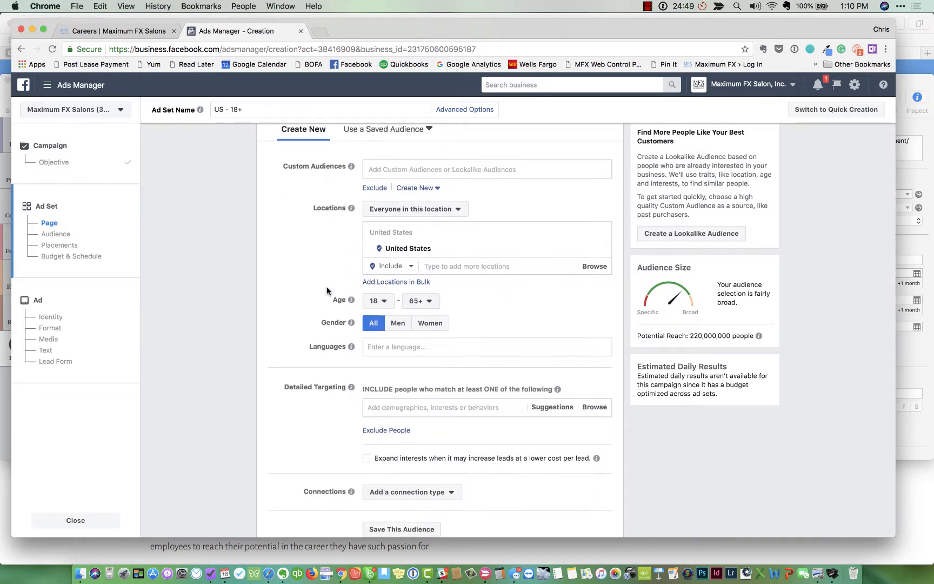
{"action": "left_click", "coordinate": [473, 266]}
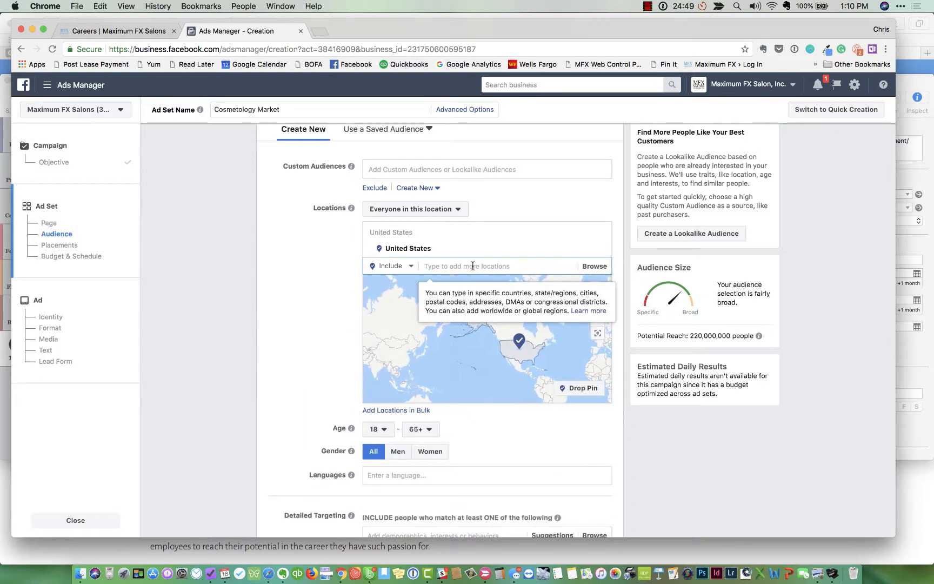
{"action": "type", "text": "austin, texas"}
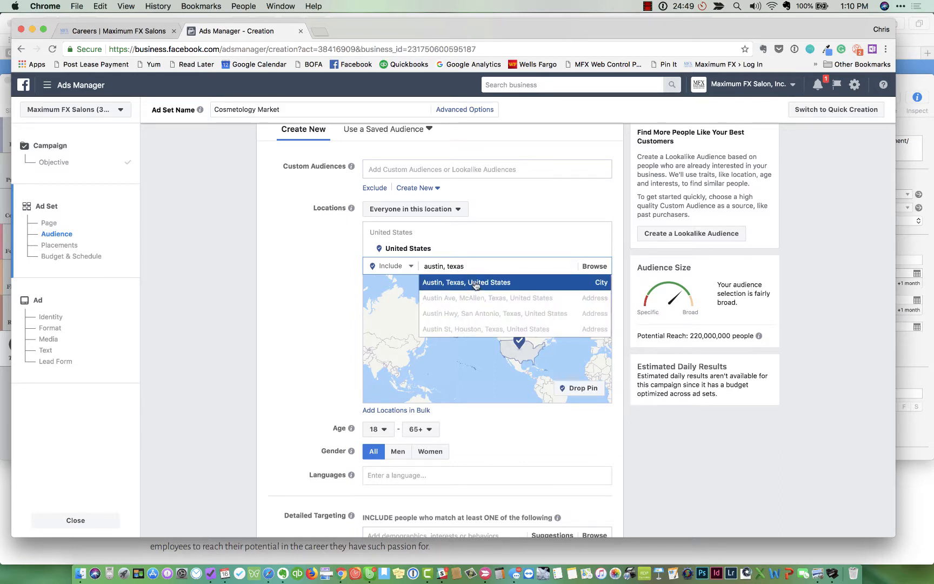
{"action": "left_click", "coordinate": [475, 285]}
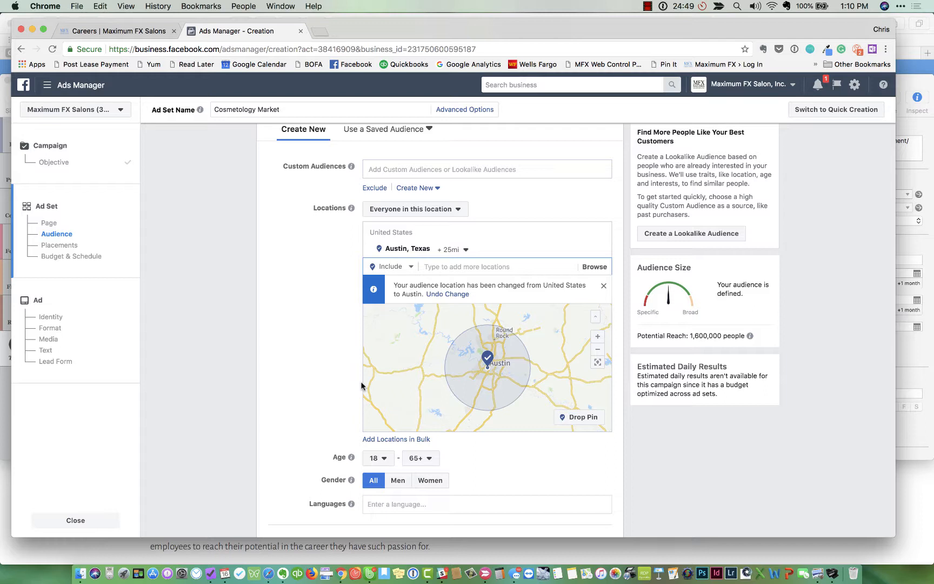
Add Round Rock and San Marcos, Texas, to the audience locations and check their coverage on the map
{"action": "type", "text": "round rock"}
{"action": "key", "text": "Return"}
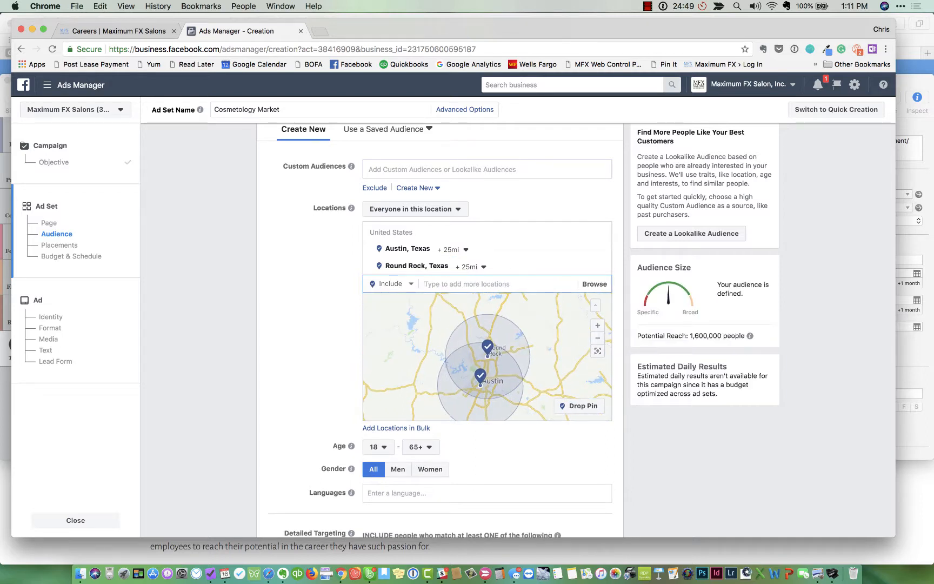
{"action": "type", "text": "san marcos"}
{"action": "key", "text": "Return"}
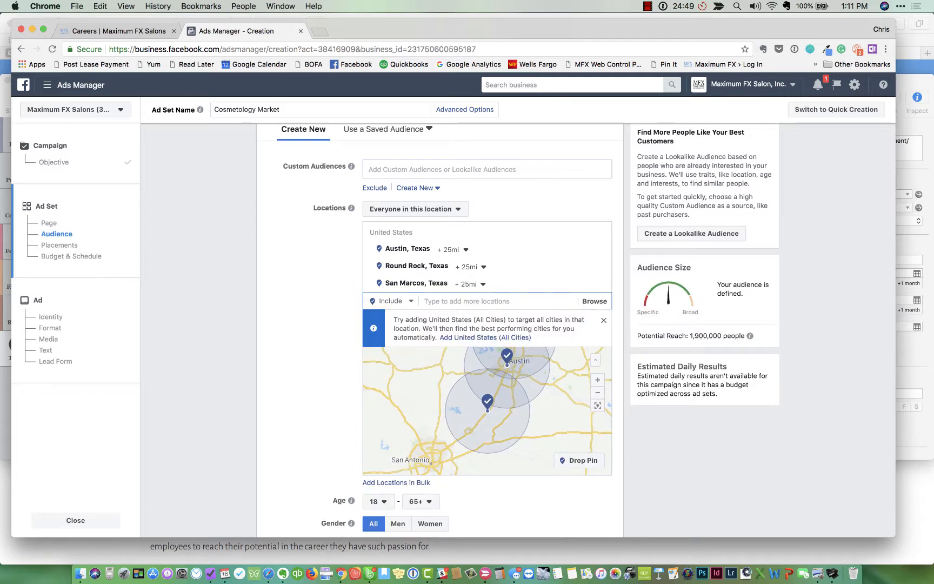
{"action": "scroll", "coordinate": [405, 422], "scroll_direction": "down", "scroll_amount": 3}
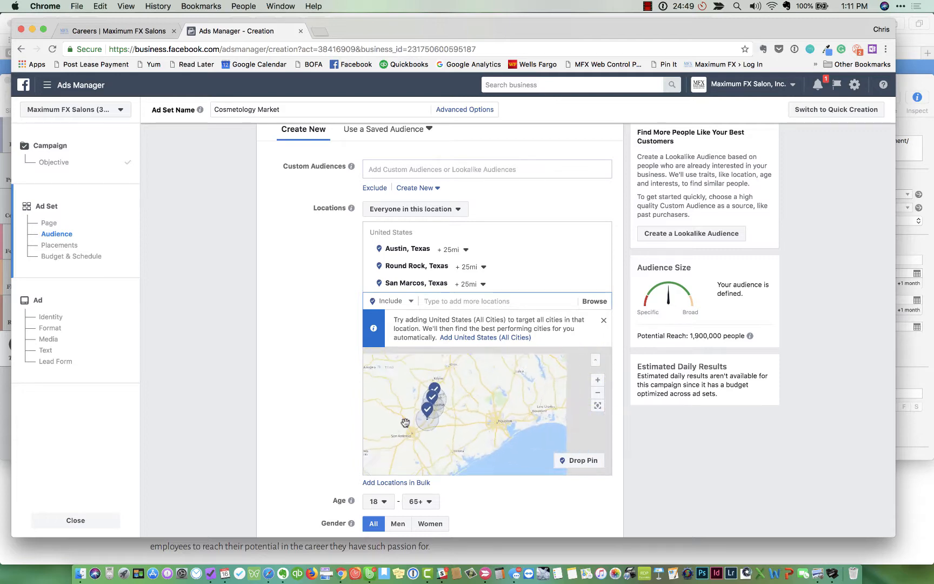
{"action": "scroll", "coordinate": [405, 422], "scroll_direction": "up", "scroll_amount": 2}
Set the audience's maximum age to 50
{"action": "scroll", "coordinate": [302, 464], "scroll_direction": "down", "scroll_amount": 4}
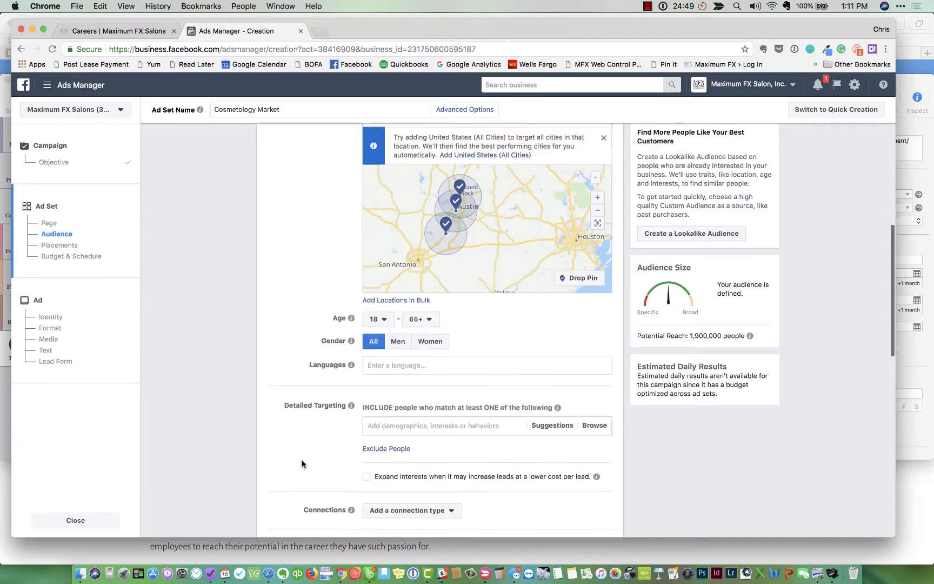
{"action": "scroll", "coordinate": [302, 464], "scroll_direction": "down", "scroll_amount": 1}
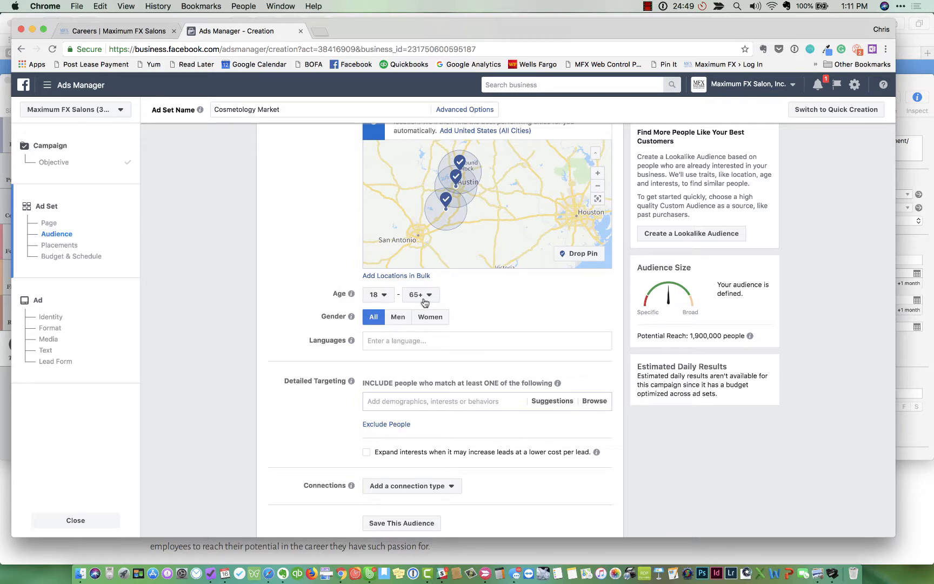
{"action": "left_click", "coordinate": [425, 298]}
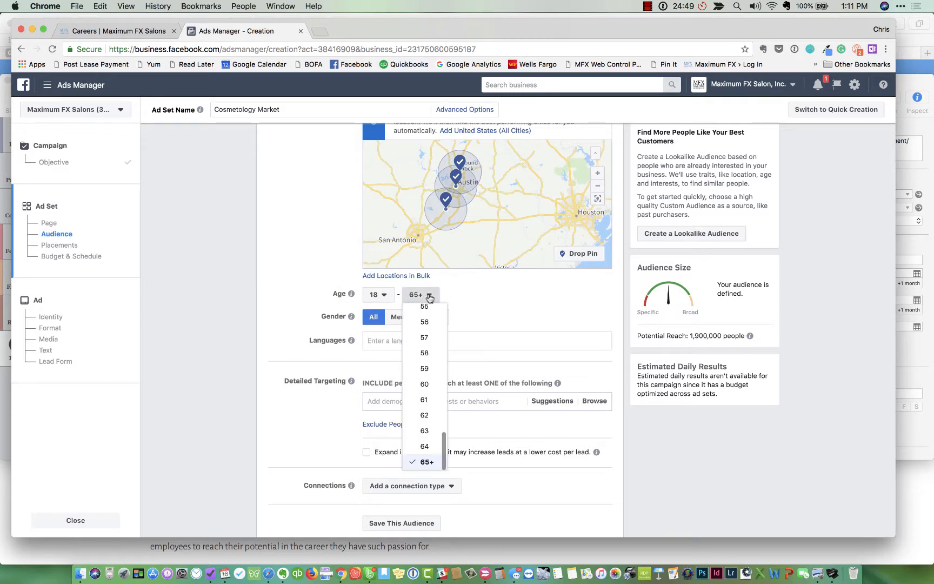
{"action": "left_click", "coordinate": [233, 277]}
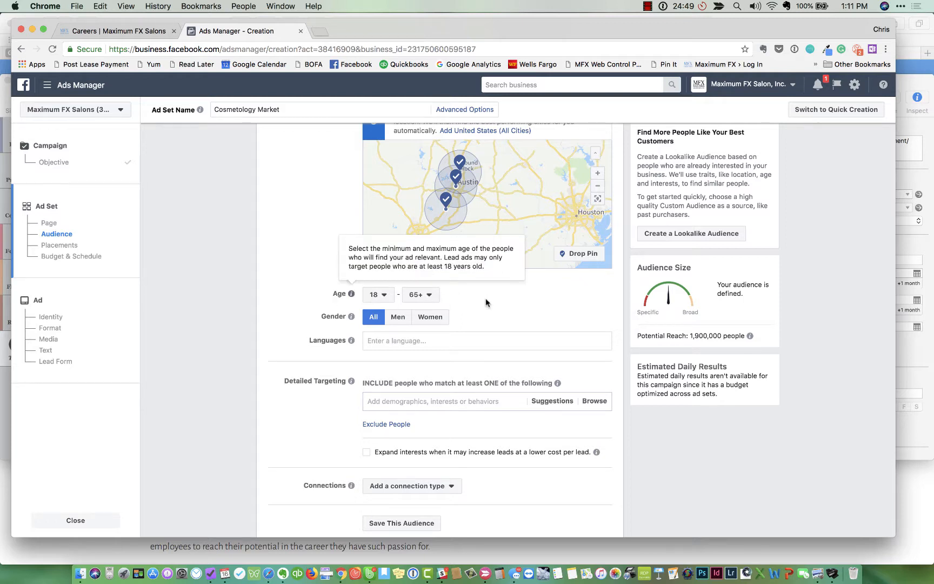
{"action": "scroll", "coordinate": [485, 299], "scroll_direction": "down", "scroll_amount": 3}
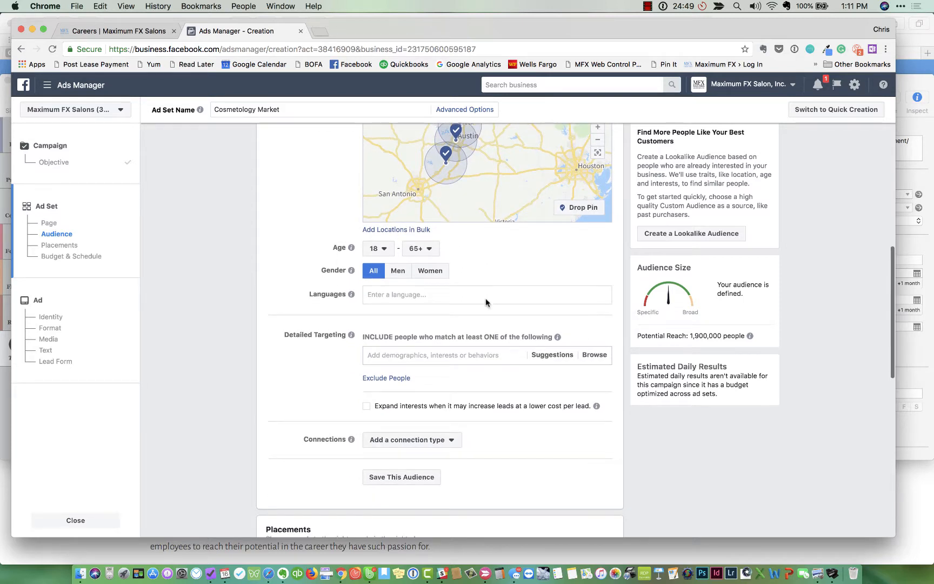
{"action": "left_click", "coordinate": [423, 249]}
{"action": "scroll", "coordinate": [422, 324], "scroll_direction": "up", "scroll_amount": 3}
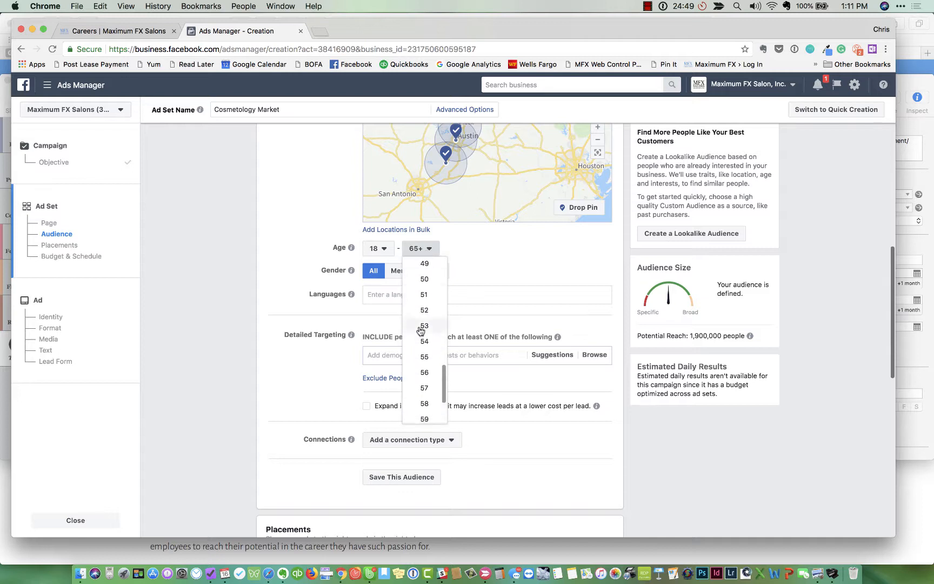
{"action": "left_click", "coordinate": [425, 284]}
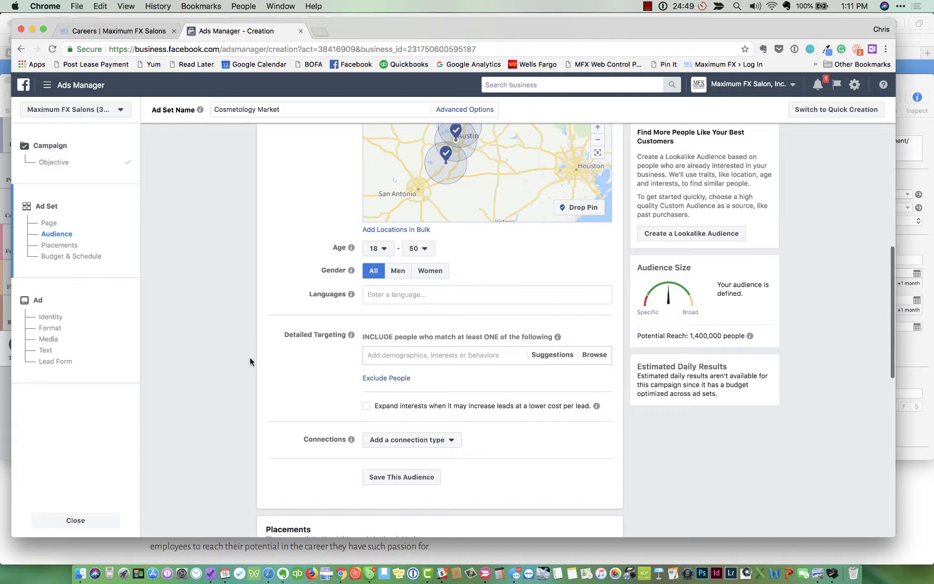
Add the employer "Hairstylist" to the audience's detailed targeting
{"action": "scroll", "coordinate": [249, 361], "scroll_direction": "down", "scroll_amount": 4}
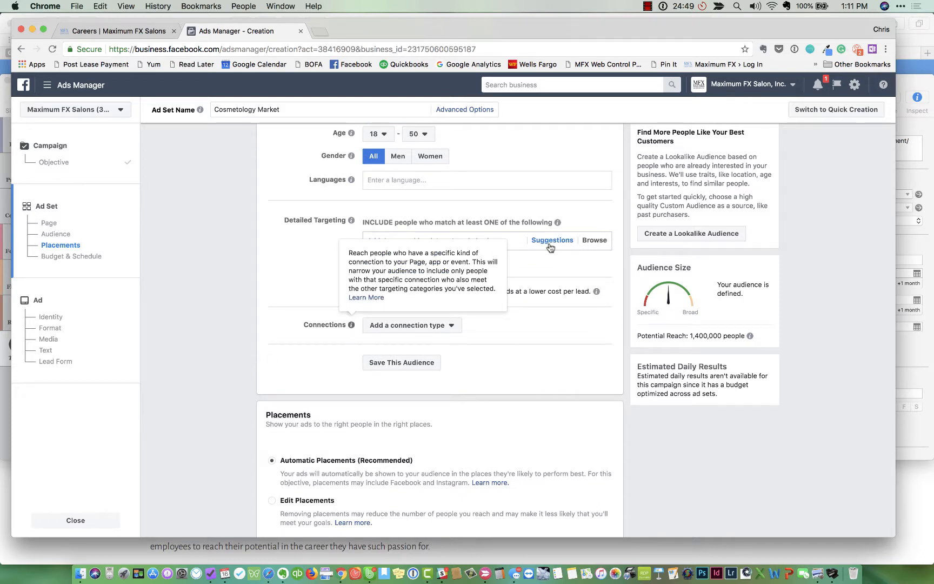
{"action": "left_click", "coordinate": [519, 239]}
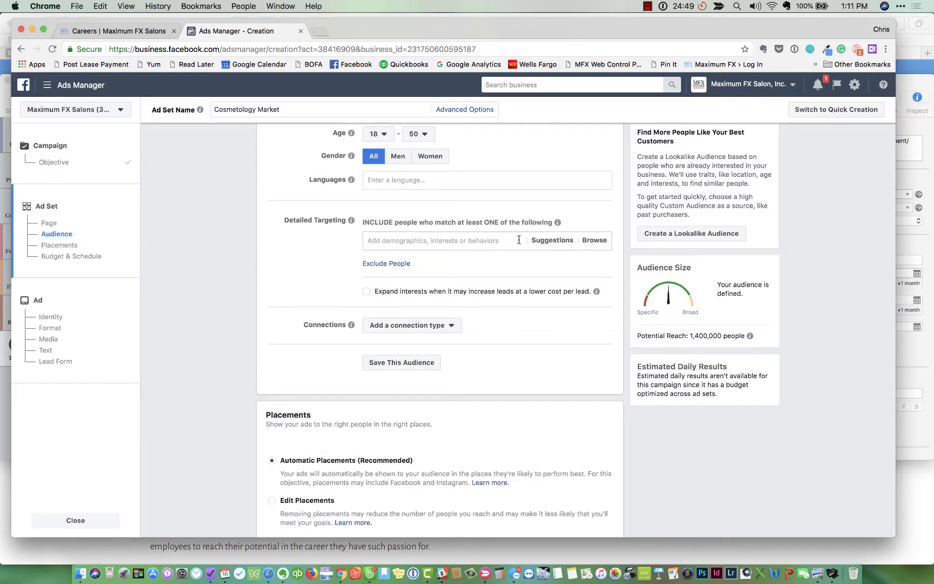
{"action": "type", "text": "hairstylist"}
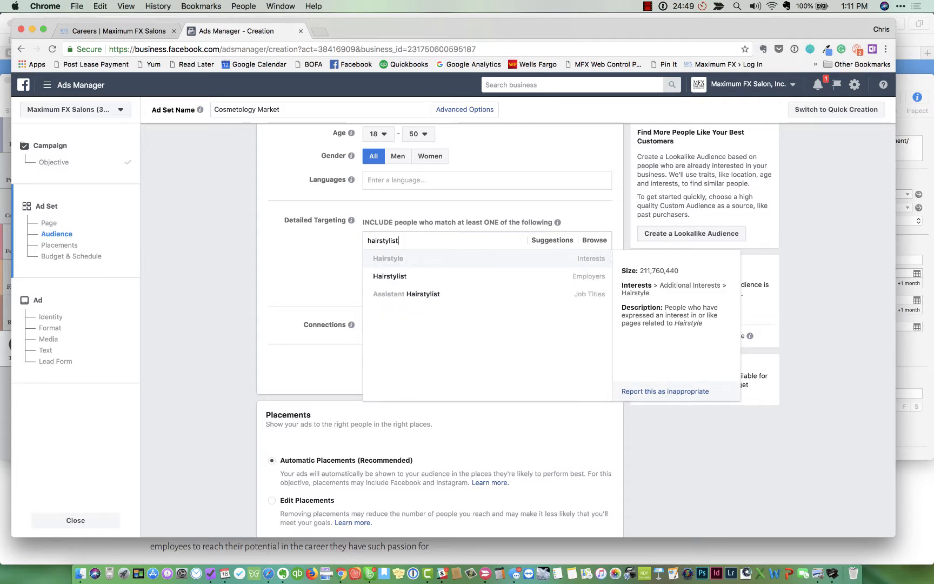
{"action": "left_click", "coordinate": [501, 277]}
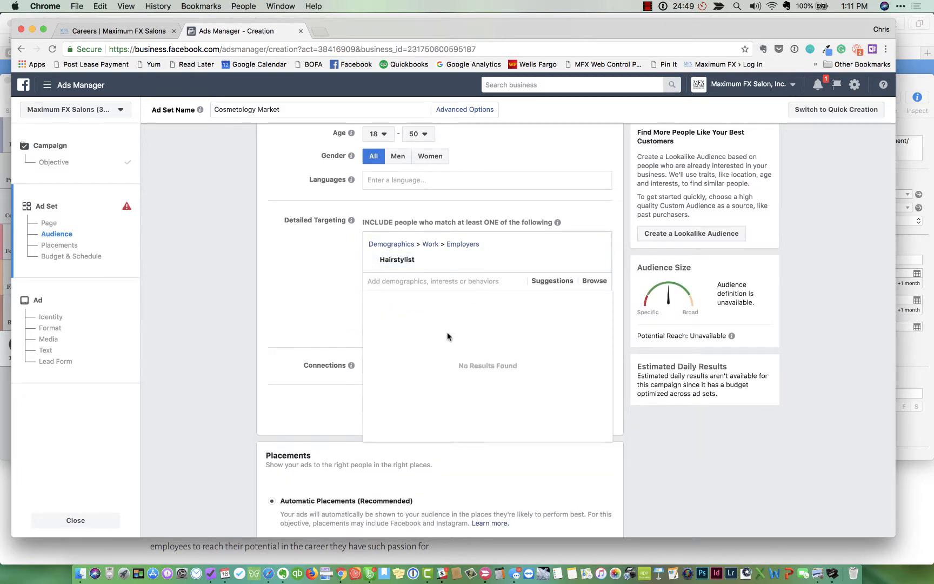
Add the suggested job titles Hair Designer, Hair Specialist, Hair colorist, Makeup & Hair Artist, and Make Up and Hair Stylist to the detailed targeting
{"action": "left_click", "coordinate": [547, 285]}
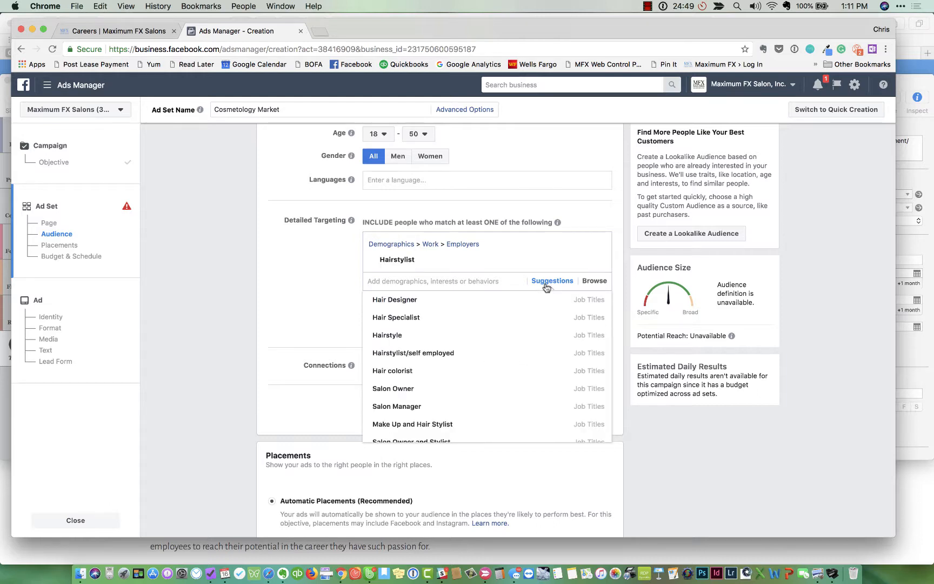
{"action": "left_click", "coordinate": [403, 304]}
{"action": "left_click", "coordinate": [403, 331]}
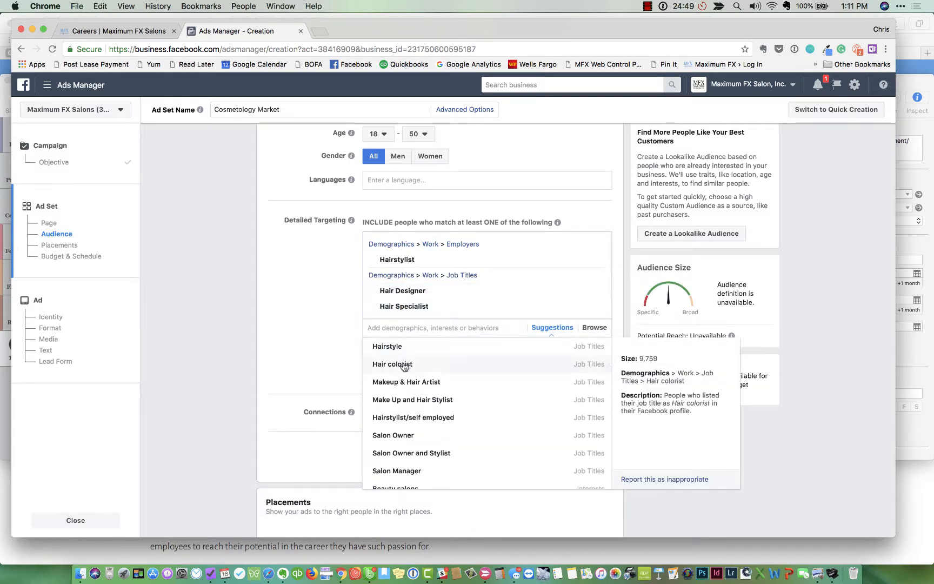
{"action": "left_click", "coordinate": [403, 365]}
{"action": "left_click", "coordinate": [410, 381]}
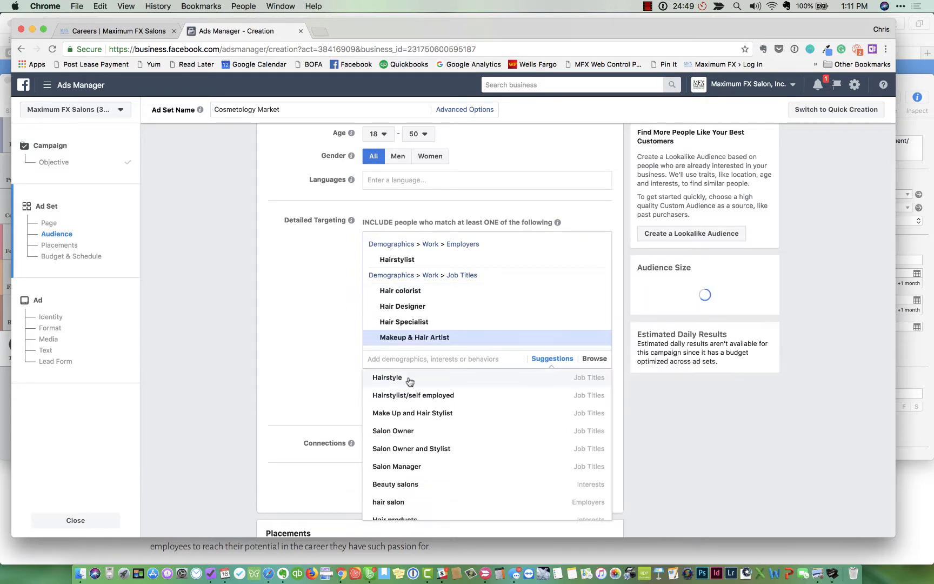
{"action": "left_click", "coordinate": [416, 395]}
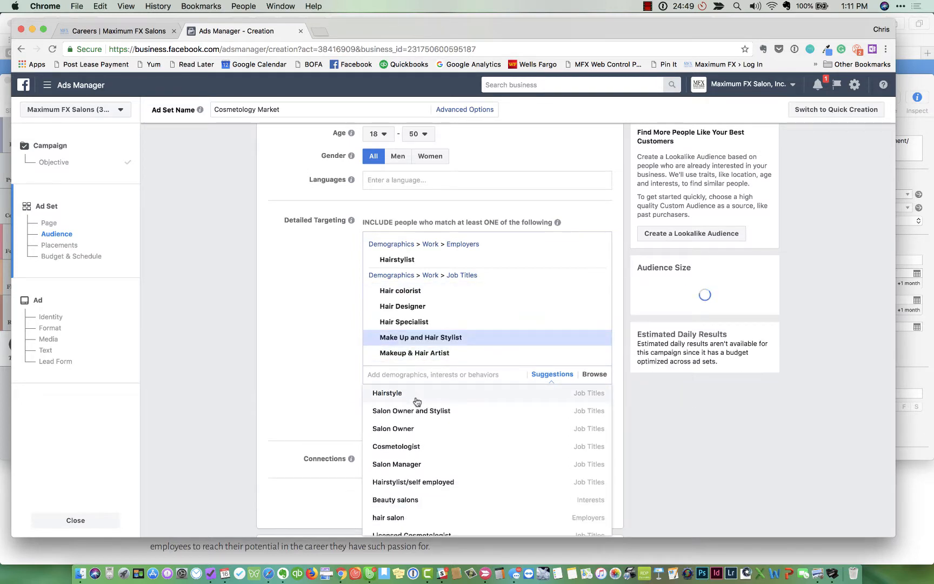
Add the job titles Hairstylist/self employed, Salon Manager, Hair Cutter, Master Barber Stylist and Salon Owner to the detailed targeting
{"action": "left_click", "coordinate": [413, 431]}
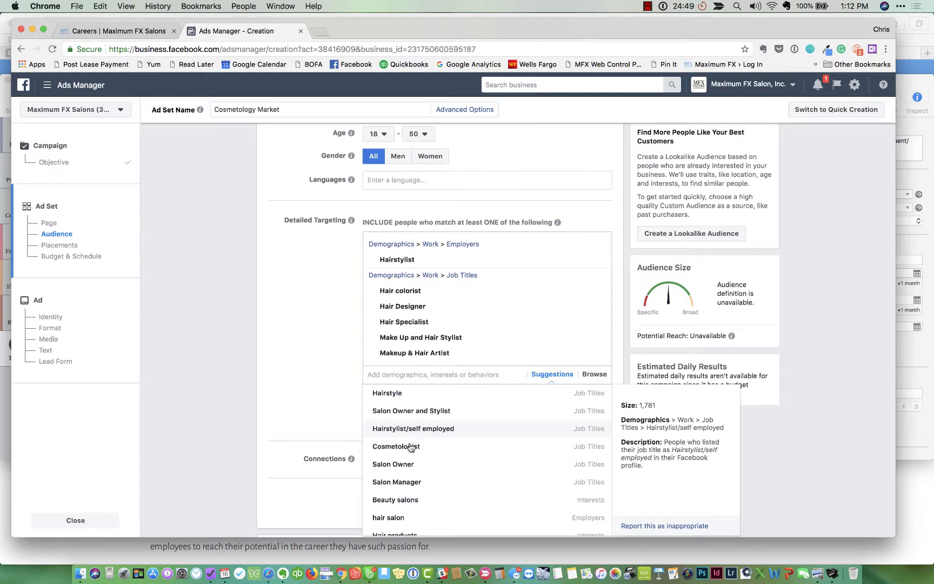
{"action": "left_click", "coordinate": [410, 445]}
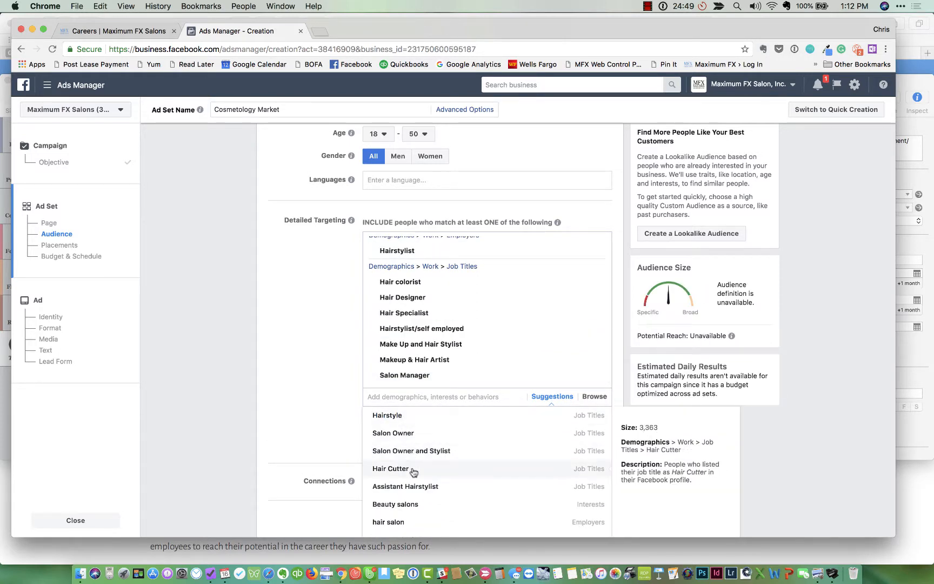
{"action": "left_click", "coordinate": [414, 468]}
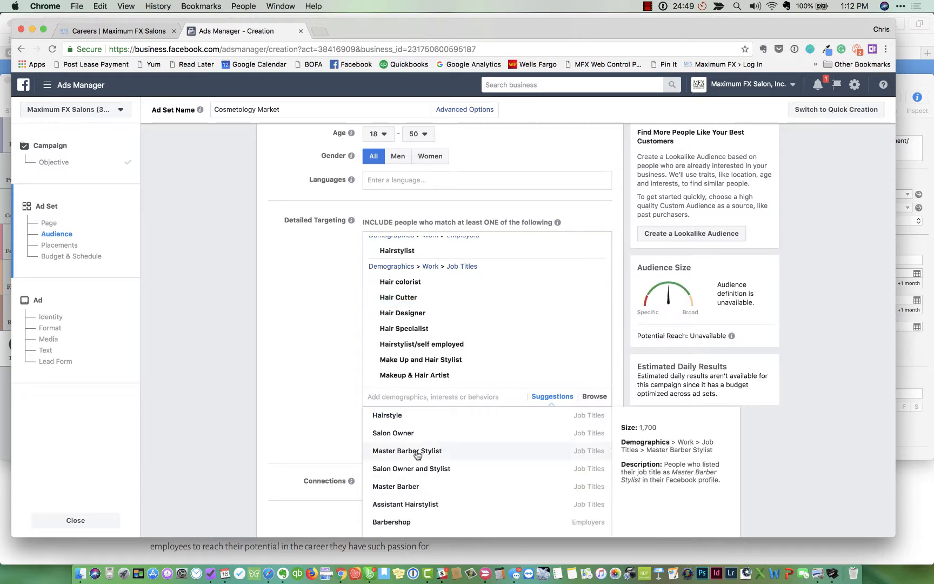
{"action": "left_click", "coordinate": [418, 455]}
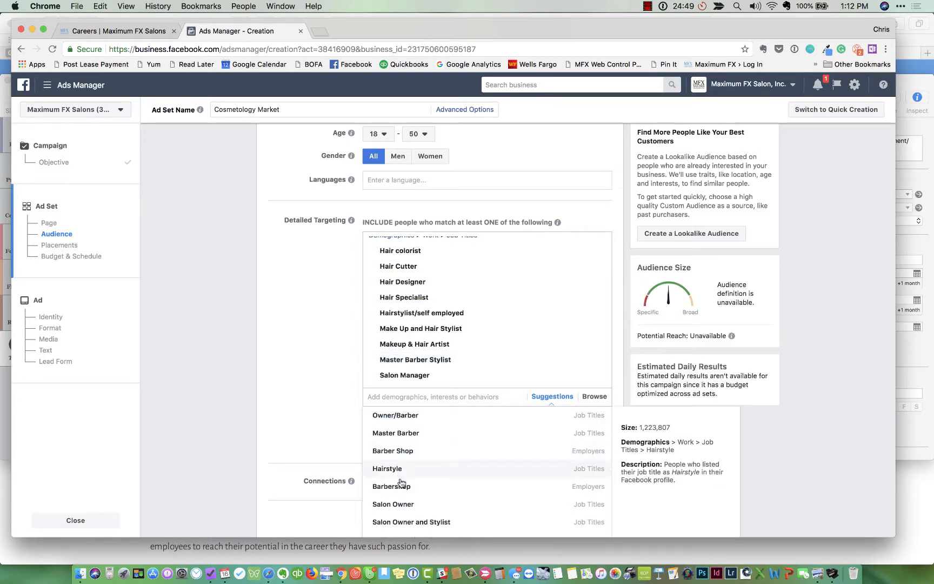
{"action": "left_click", "coordinate": [405, 504]}
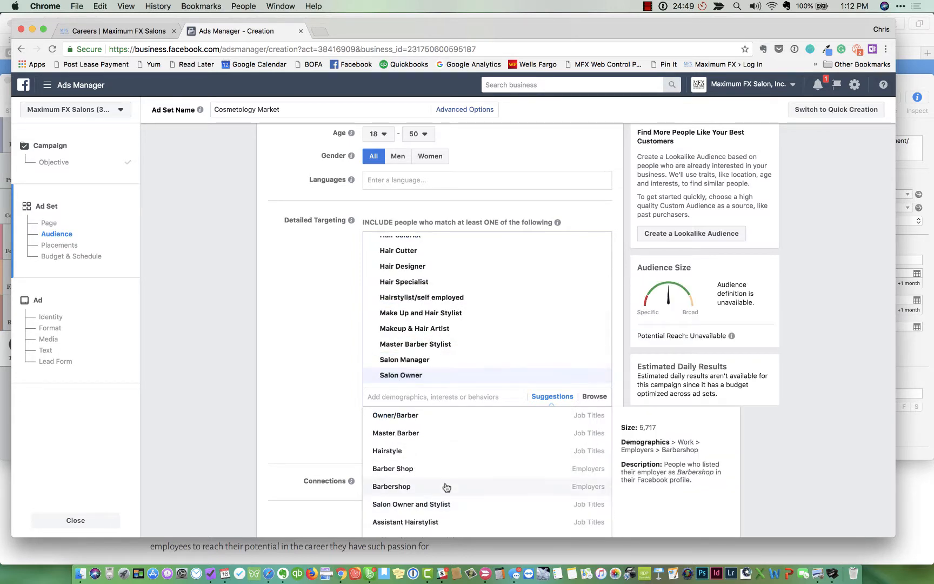
Add Cosmetologist as both a job title and a field of study, plus the employer Licensed Cosmetologist, to the detailed targeting
{"action": "scroll", "coordinate": [442, 486], "scroll_direction": "down", "scroll_amount": 3}
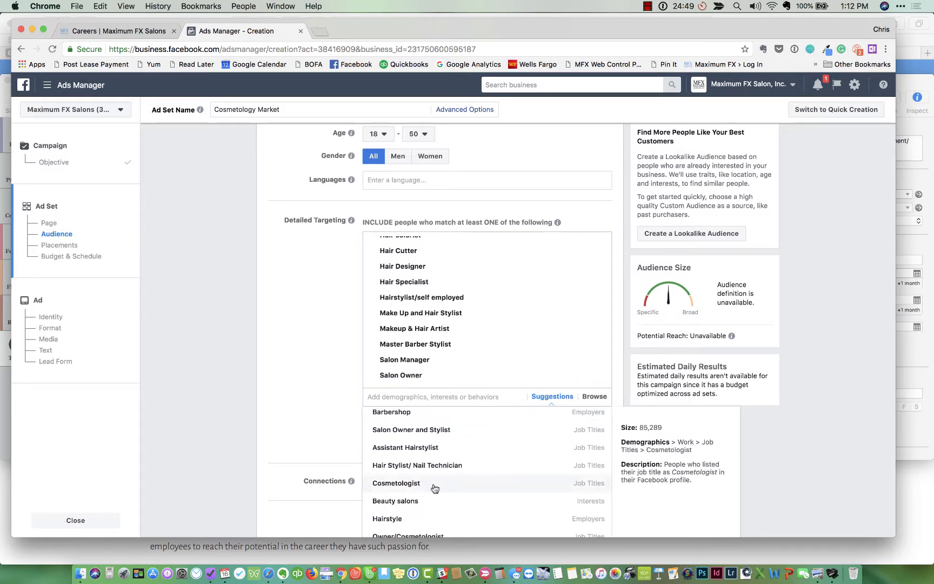
{"action": "left_click", "coordinate": [435, 488]}
{"action": "scroll", "coordinate": [435, 488], "scroll_direction": "down", "scroll_amount": 2}
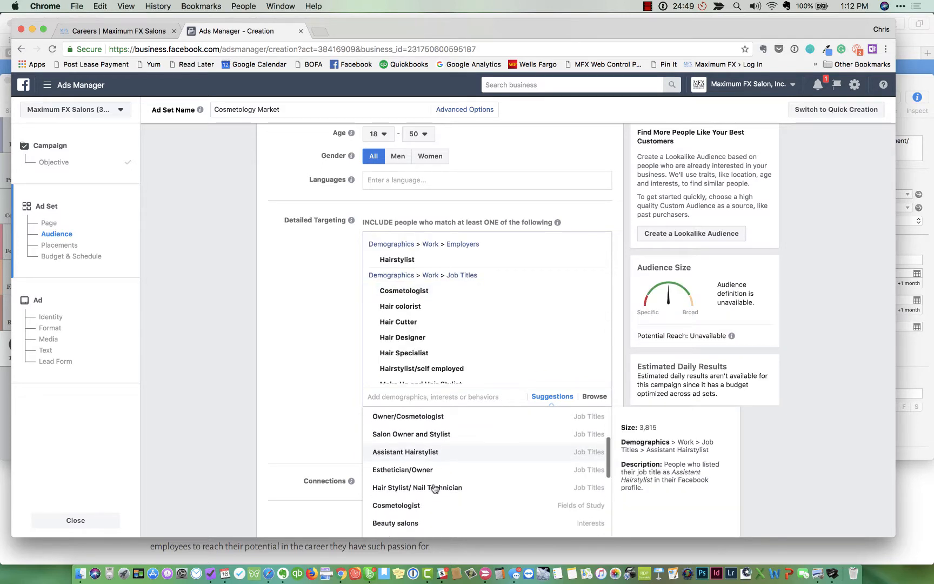
{"action": "left_click", "coordinate": [418, 488]}
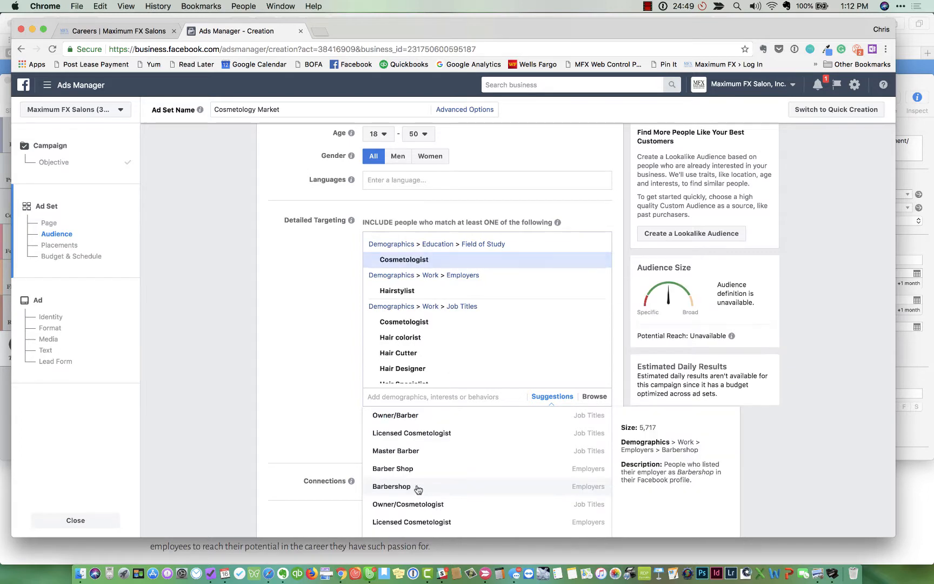
{"action": "left_click", "coordinate": [429, 521]}
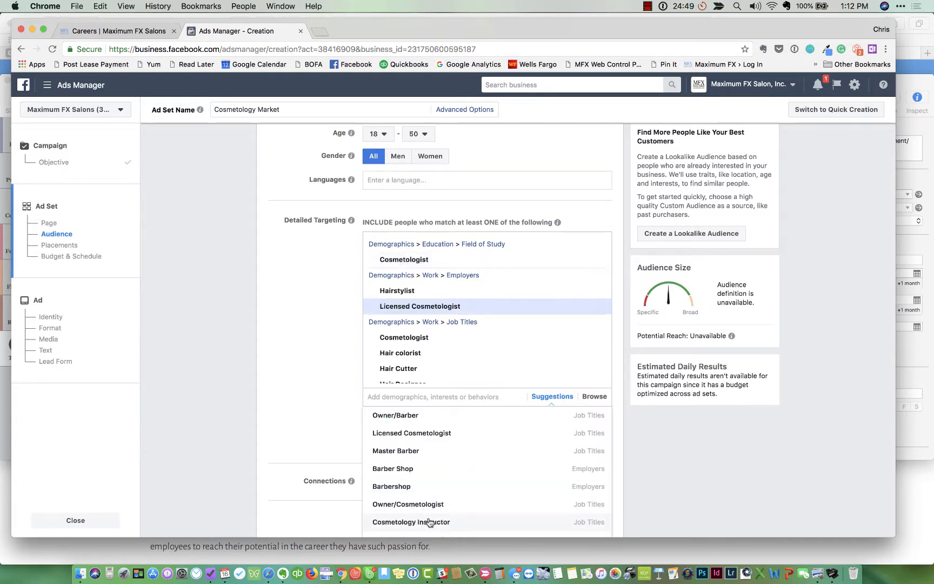
Add the interests Hairbrained and BehindTheChair.com to the detailed targeting
{"action": "left_click", "coordinate": [414, 396]}
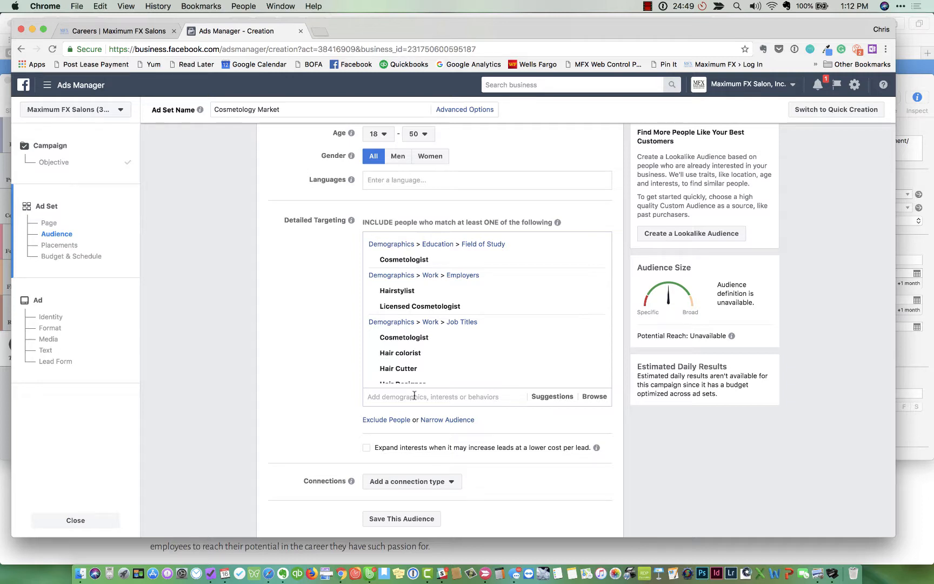
{"action": "type", "text": "hairbrained"}
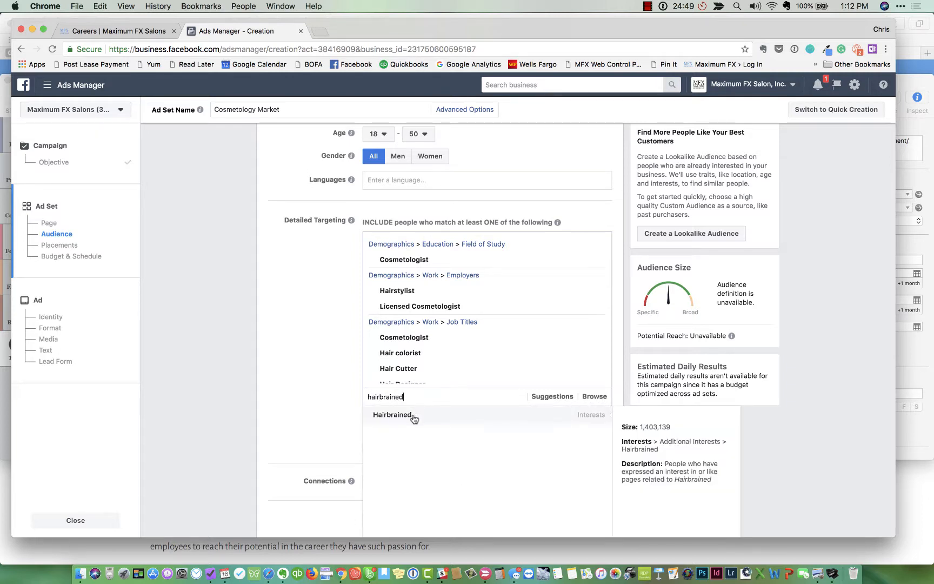
{"action": "left_click", "coordinate": [393, 415]}
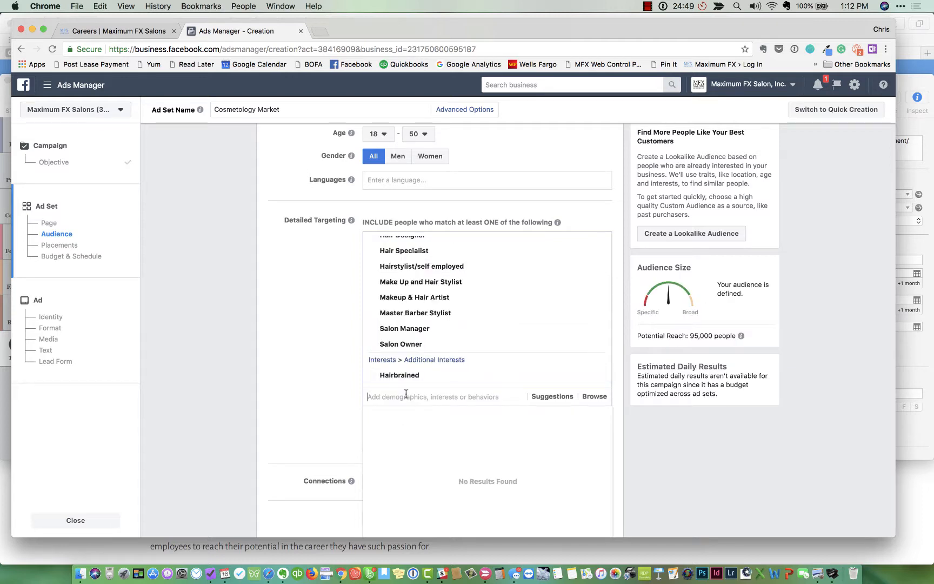
{"action": "type", "text": "behindthechair"}
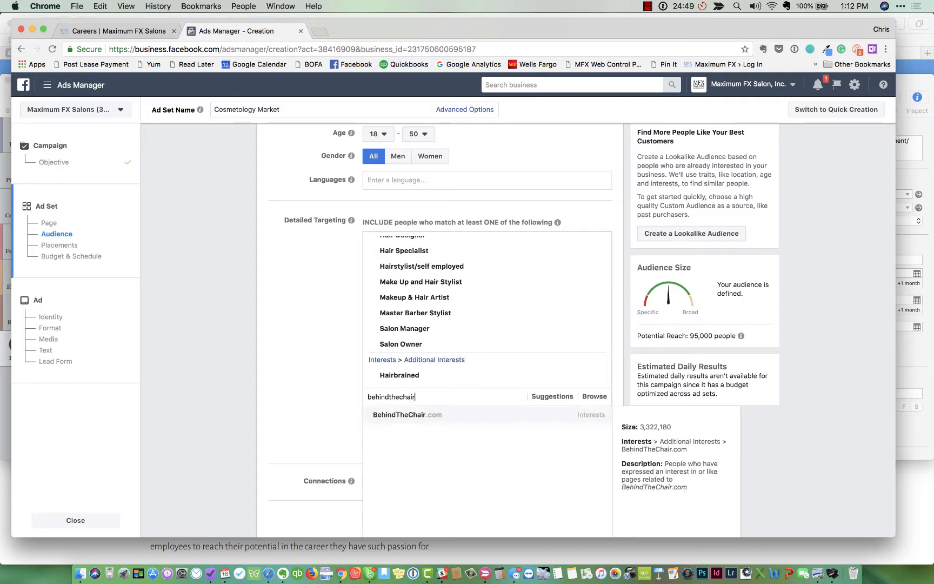
{"action": "left_click", "coordinate": [410, 415]}
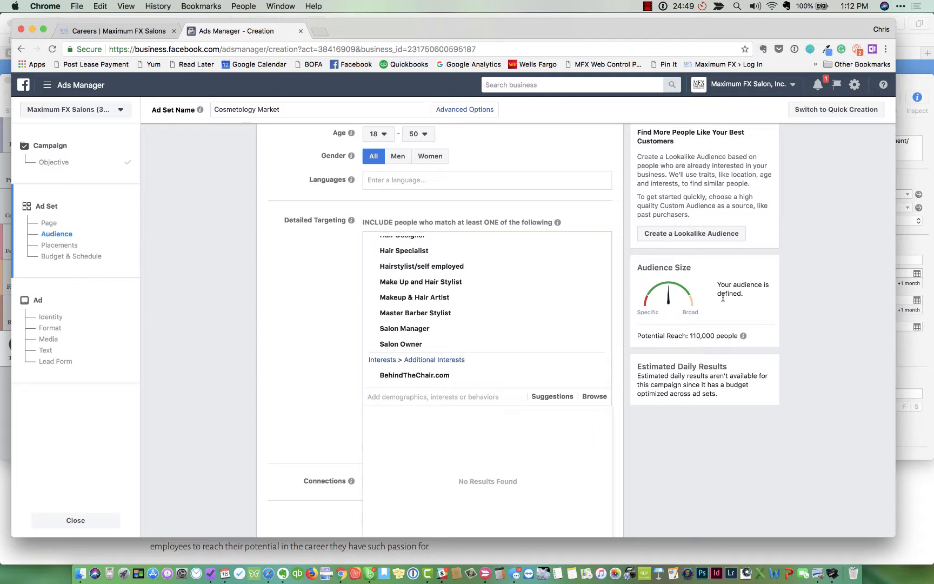
Review the detailed targeting selections and the connection types available for the audience
{"action": "scroll", "coordinate": [322, 331], "scroll_direction": "down", "scroll_amount": 3}
{"action": "left_click", "coordinate": [321, 330]}
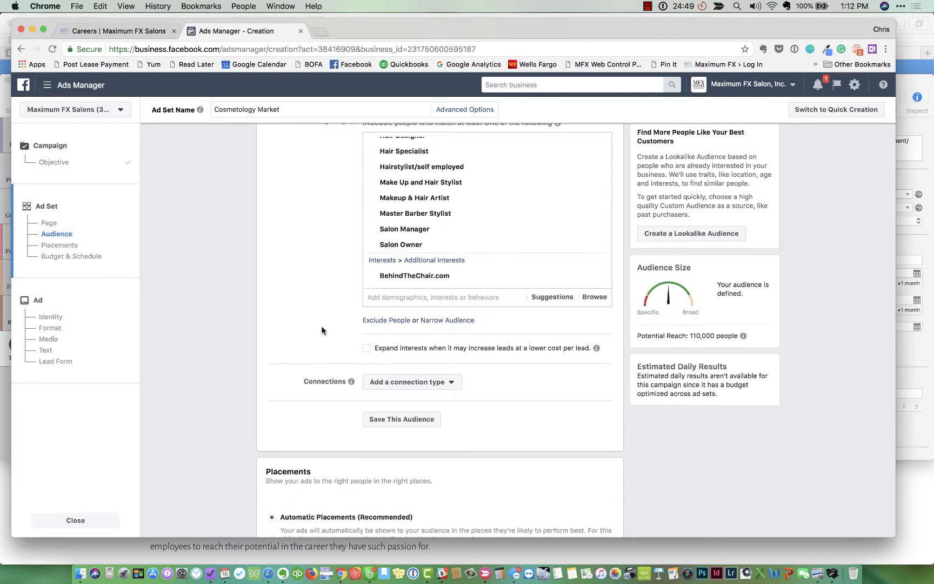
{"action": "scroll", "coordinate": [296, 335], "scroll_direction": "up", "scroll_amount": 3}
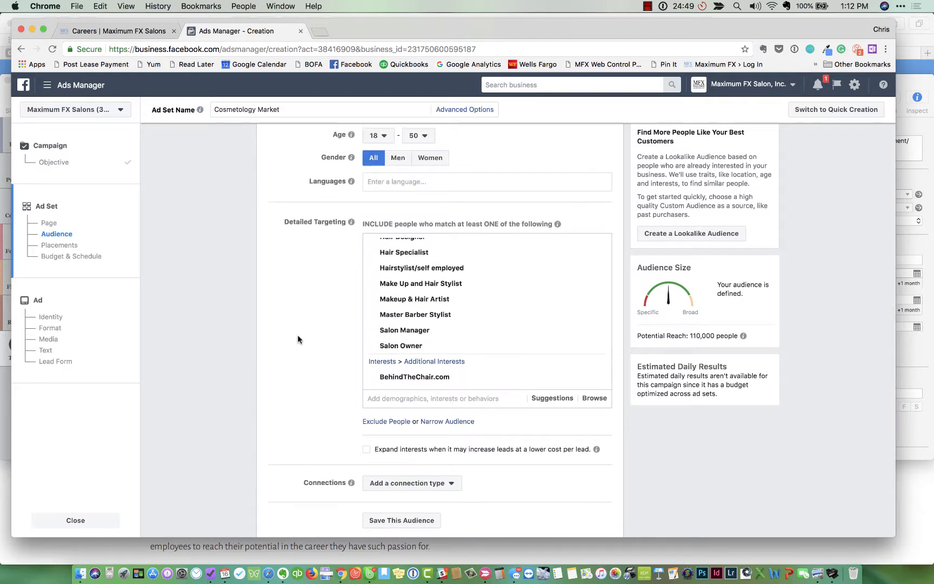
{"action": "scroll", "coordinate": [298, 305], "scroll_direction": "down", "scroll_amount": 4}
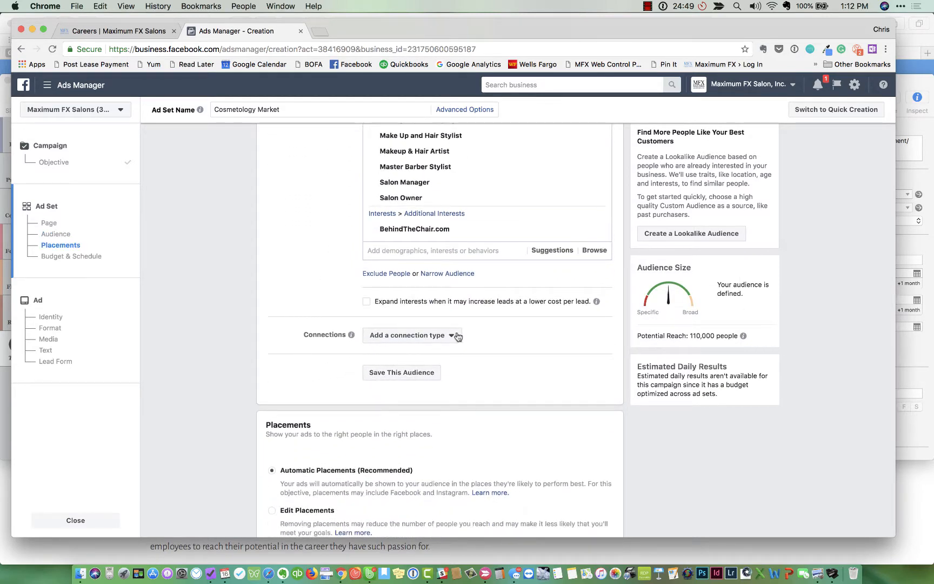
{"action": "left_click", "coordinate": [453, 338]}
{"action": "left_click", "coordinate": [453, 337]}
{"action": "left_click", "coordinate": [453, 337]}
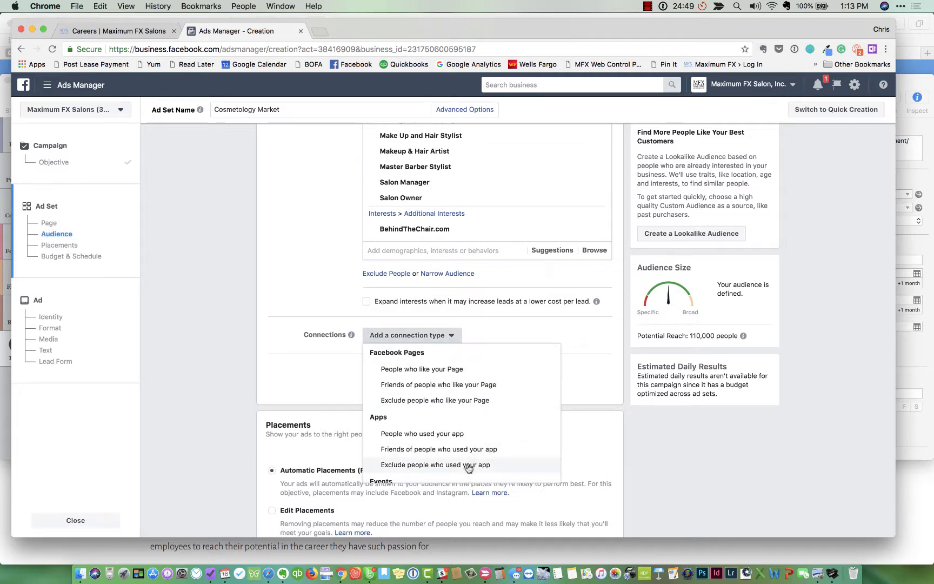
{"action": "left_click", "coordinate": [522, 328]}
Change the ad set from automatic to edited placements and exclude Instagram Stories
{"action": "scroll", "coordinate": [523, 328], "scroll_direction": "down", "scroll_amount": 5}
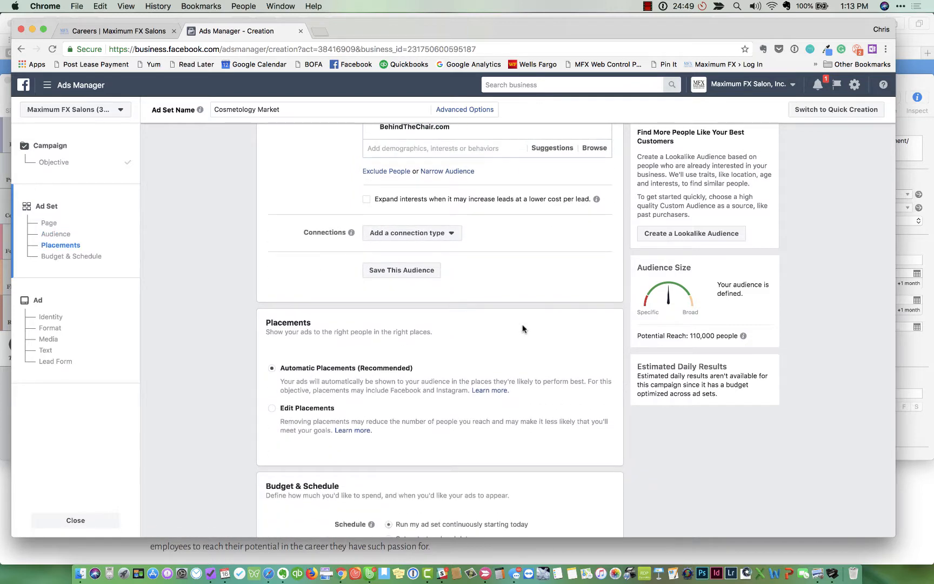
{"action": "scroll", "coordinate": [523, 329], "scroll_direction": "down", "scroll_amount": 5}
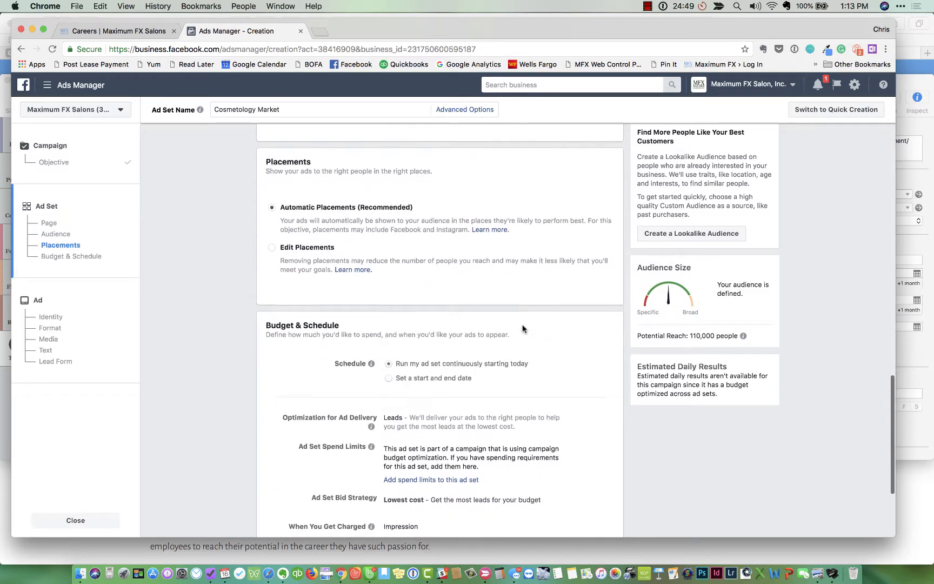
{"action": "left_click", "coordinate": [271, 244]}
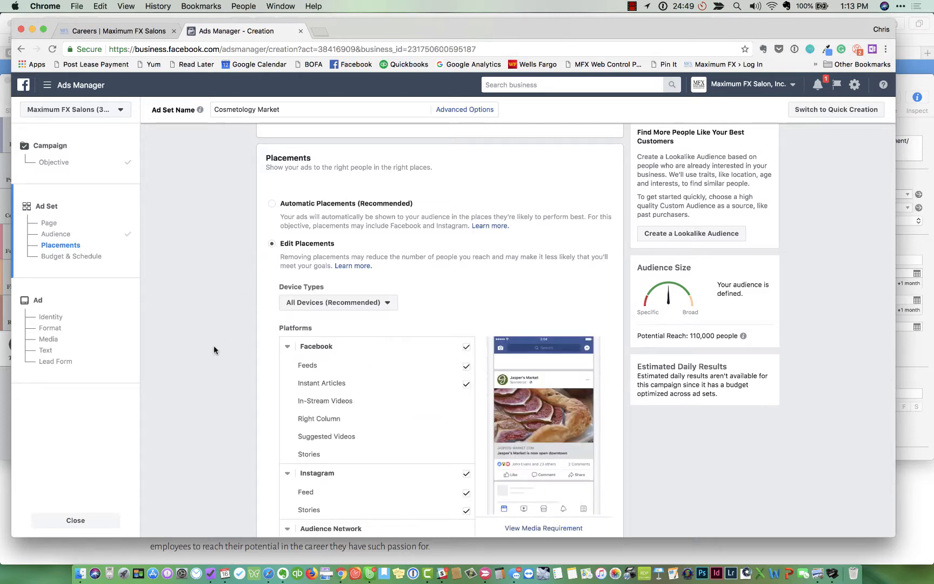
{"action": "scroll", "coordinate": [214, 350], "scroll_direction": "down", "scroll_amount": 5}
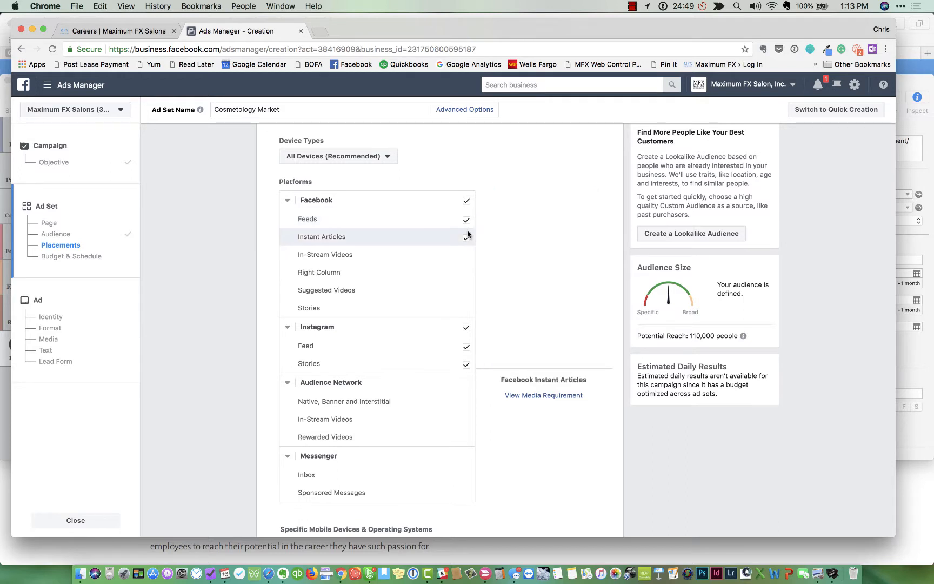
{"action": "left_click", "coordinate": [465, 366]}
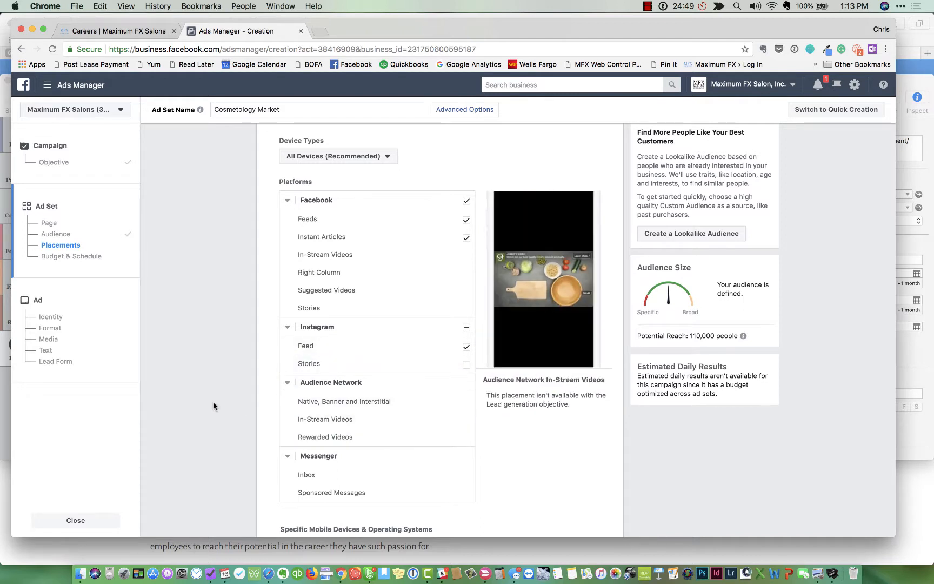
Choose All Mobile Devices under the placements' specific mobile devices and operating systems
{"action": "scroll", "coordinate": [213, 405], "scroll_direction": "down", "scroll_amount": 5}
{"action": "scroll", "coordinate": [213, 405], "scroll_direction": "down", "scroll_amount": 4}
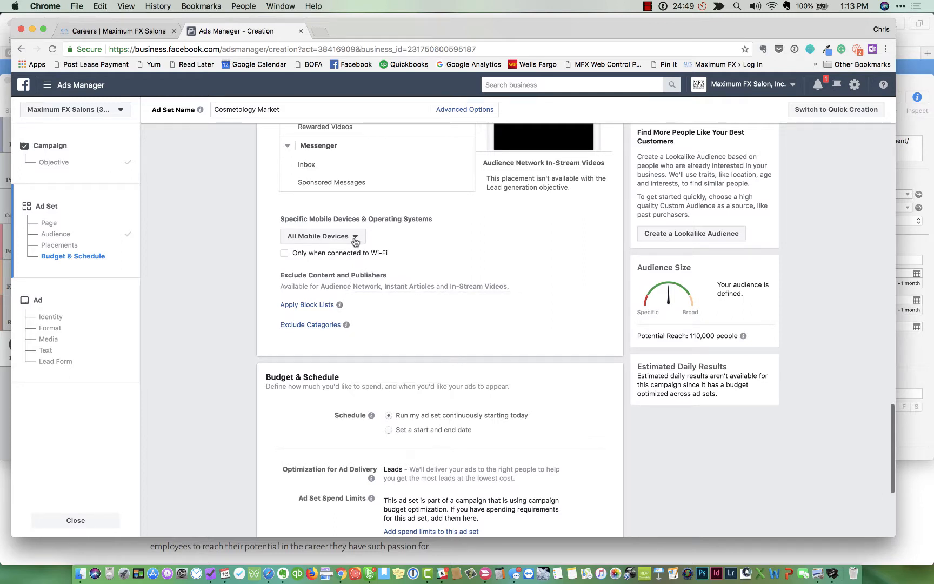
{"action": "left_click", "coordinate": [355, 238]}
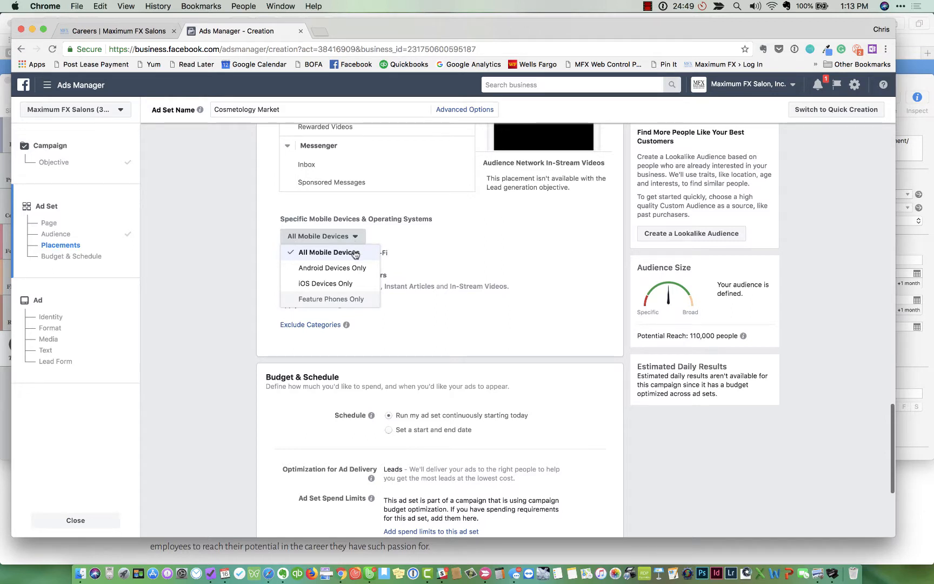
{"action": "left_click", "coordinate": [355, 253]}
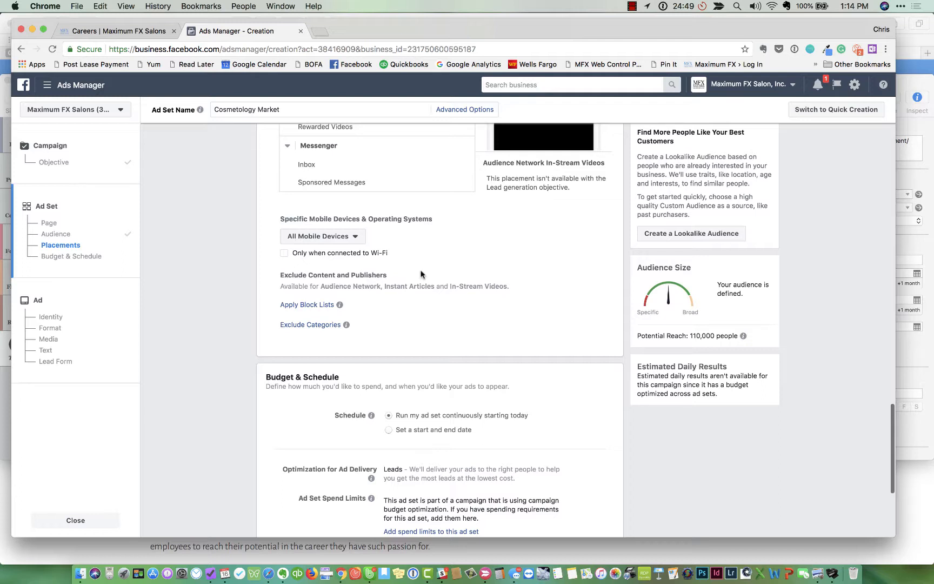
{"action": "scroll", "coordinate": [467, 309], "scroll_direction": "down", "scroll_amount": 3}
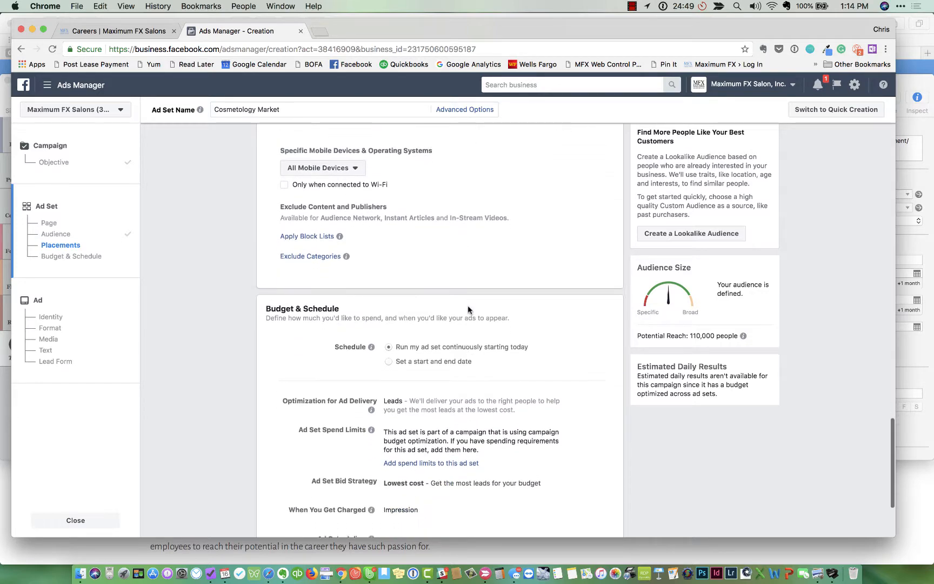
Switch the ad set's schedule from running continuously to a set start and end date
{"action": "scroll", "coordinate": [468, 309], "scroll_direction": "up", "scroll_amount": 3}
{"action": "scroll", "coordinate": [468, 309], "scroll_direction": "down", "scroll_amount": 3}
{"action": "scroll", "coordinate": [468, 309], "scroll_direction": "down", "scroll_amount": 3}
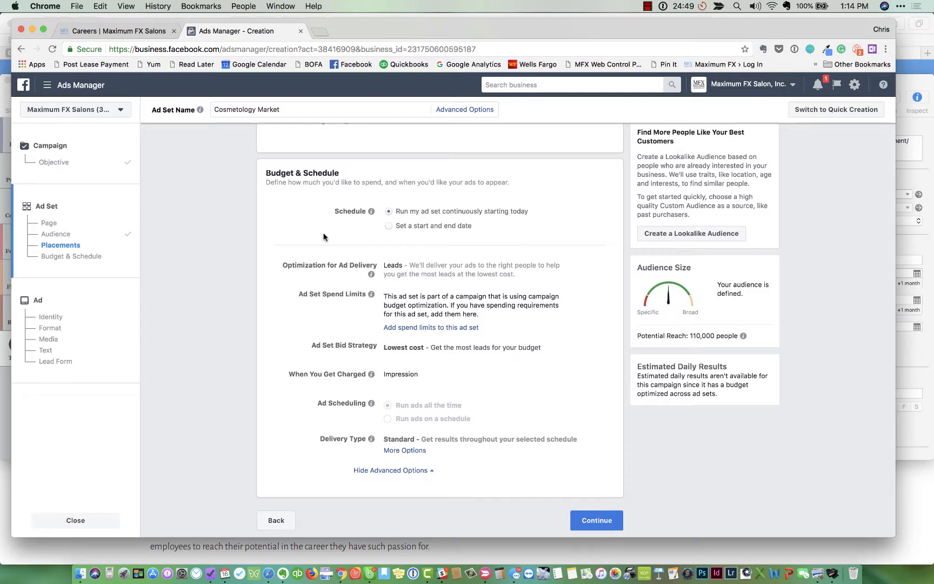
{"action": "left_click", "coordinate": [388, 226]}
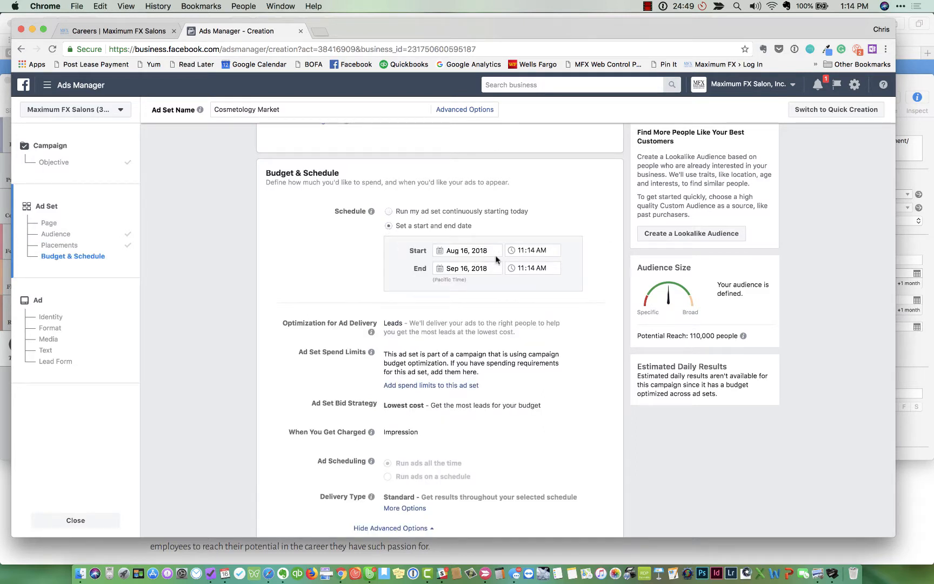
Set the ad set's end date to September 30, 2018
{"action": "left_click", "coordinate": [523, 269]}
{"action": "left_click", "coordinate": [487, 268]}
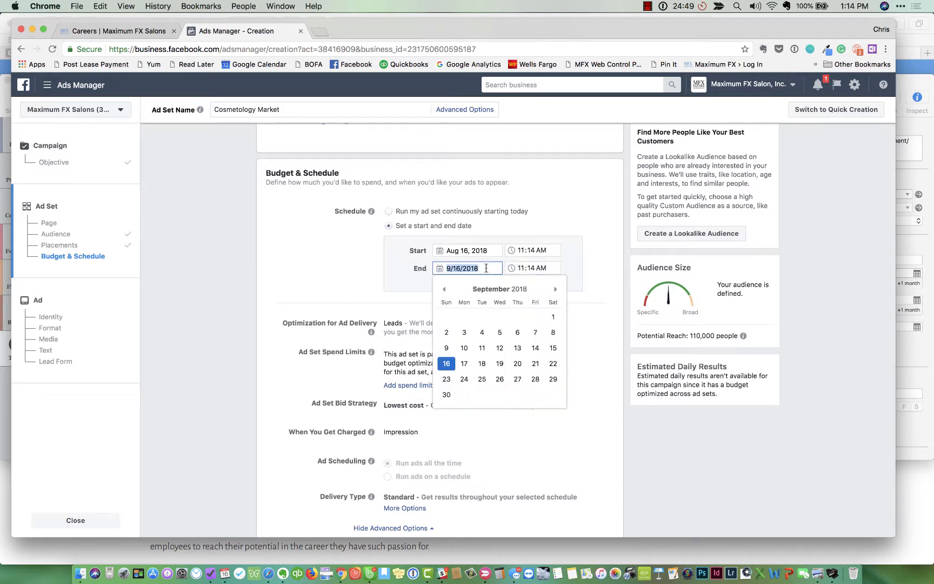
{"action": "left_click", "coordinate": [447, 395]}
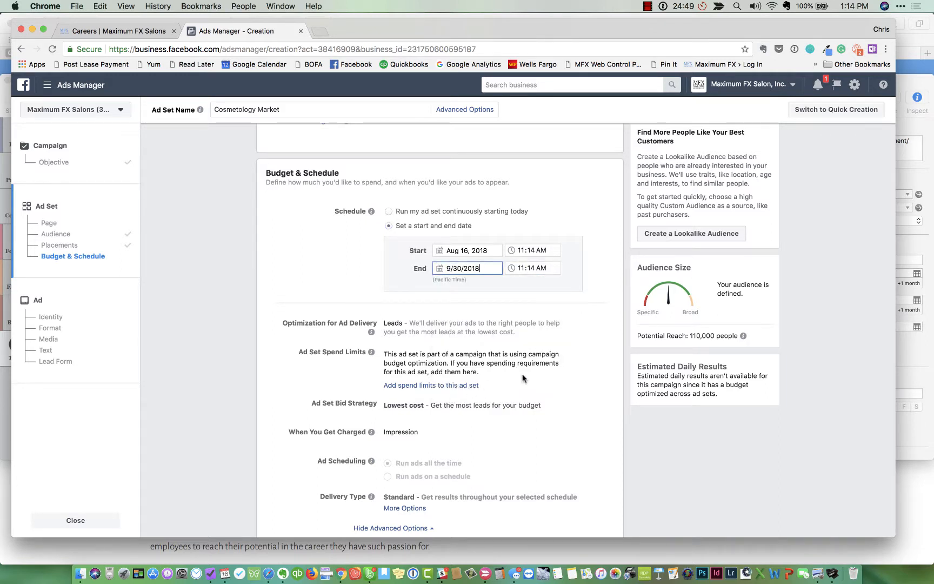
Set the ad set's end date to August 31, 2018 and continue to the ad setup
{"action": "left_click", "coordinate": [484, 268]}
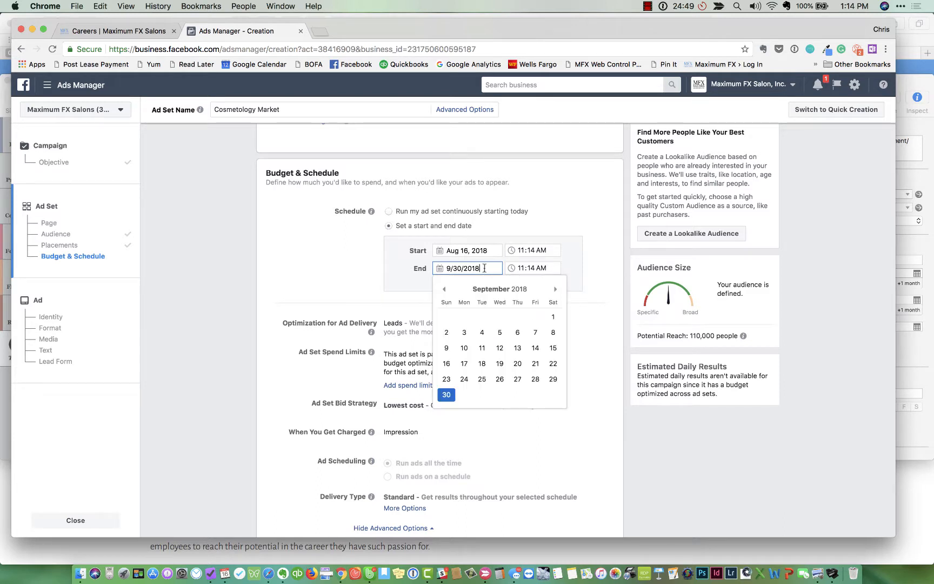
{"action": "left_click", "coordinate": [447, 291]}
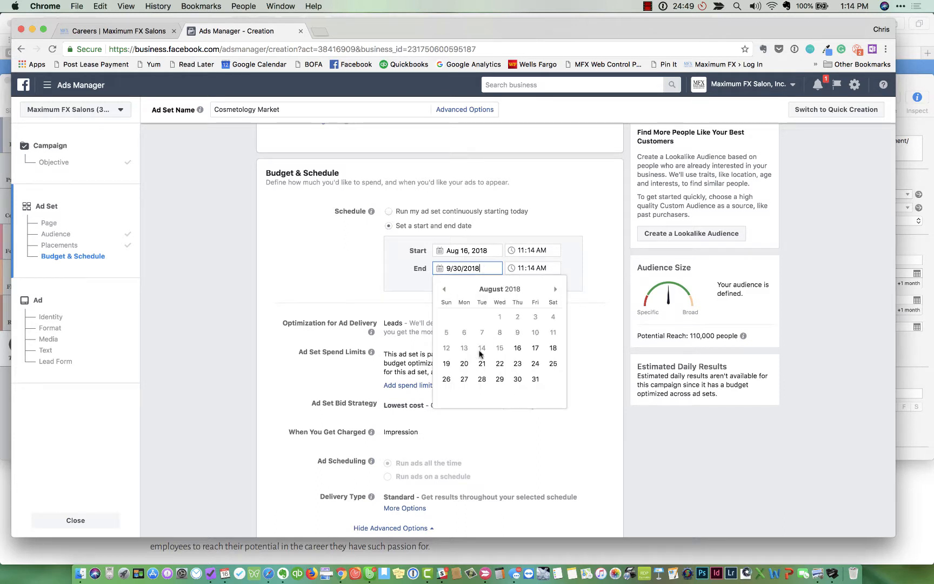
{"action": "left_click", "coordinate": [533, 380]}
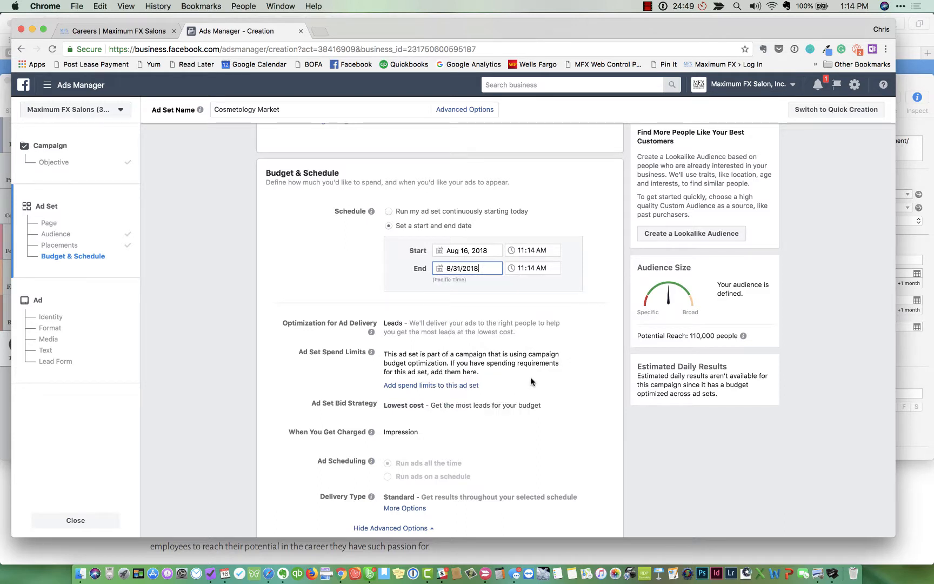
{"action": "left_click", "coordinate": [241, 360]}
{"action": "scroll", "coordinate": [241, 360], "scroll_direction": "down", "scroll_amount": 2}
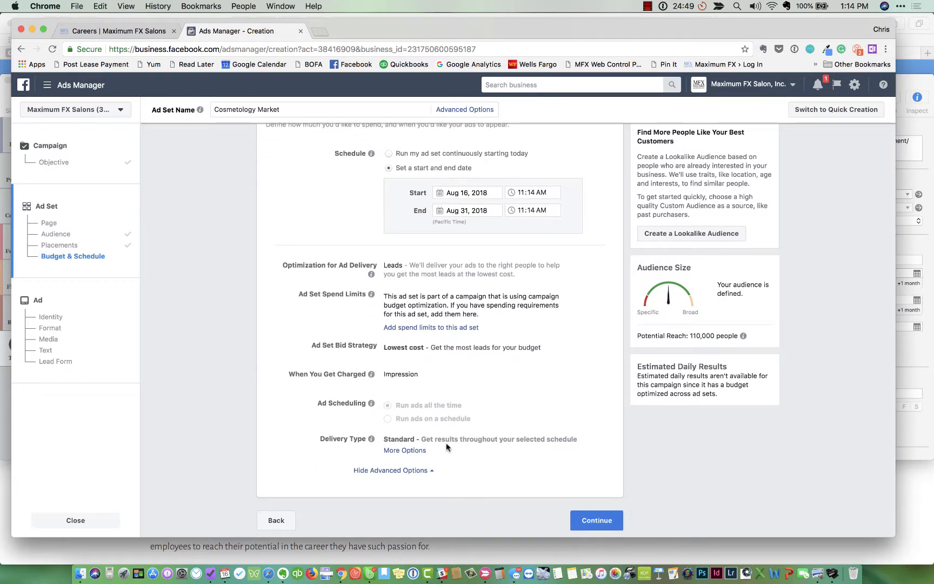
{"action": "left_click", "coordinate": [590, 520]}
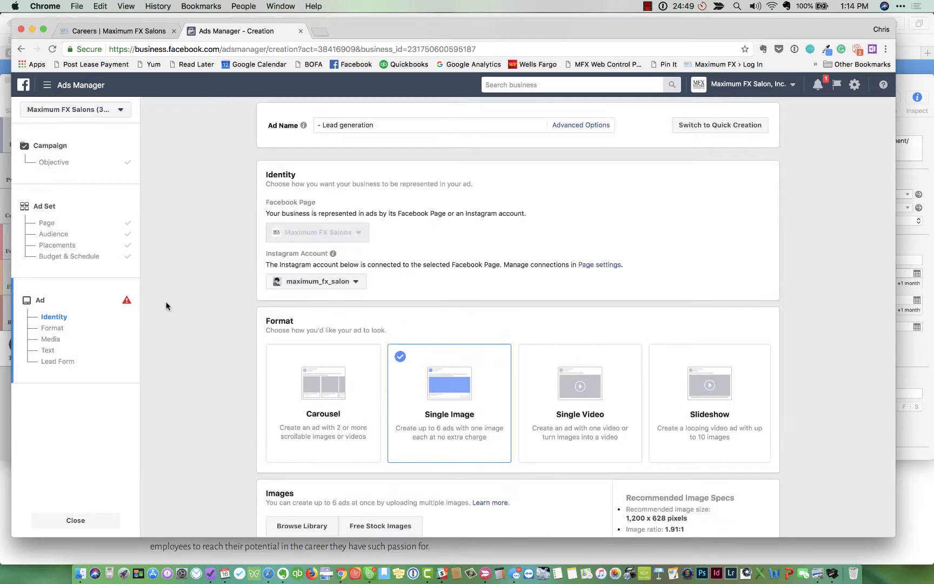
Name the ad "Recuriting Ad Austin - Lead generation" by adding the text before the existing suffix
{"action": "scroll", "coordinate": [176, 314], "scroll_direction": "down", "scroll_amount": 5}
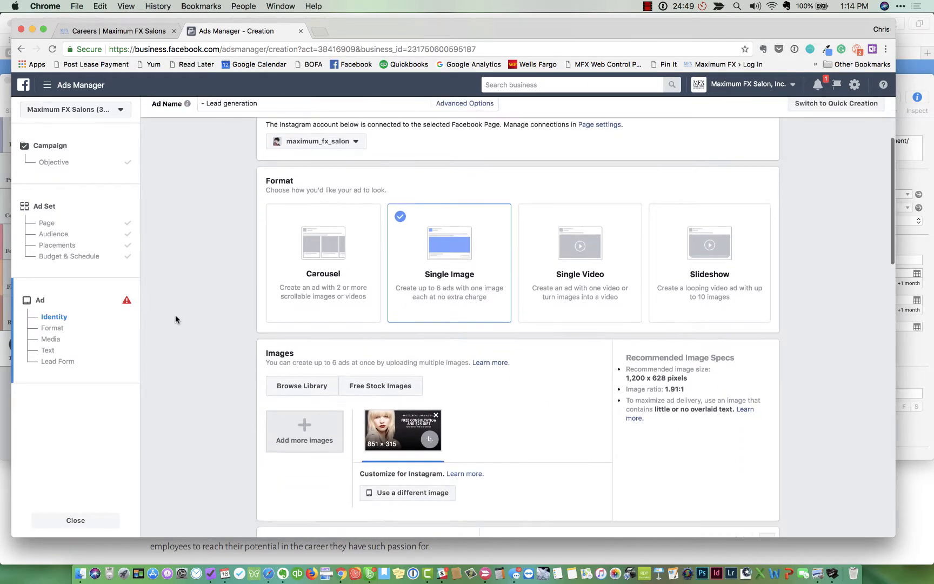
{"action": "scroll", "coordinate": [175, 314], "scroll_direction": "up", "scroll_amount": 3}
{"action": "scroll", "coordinate": [175, 319], "scroll_direction": "up", "scroll_amount": 2}
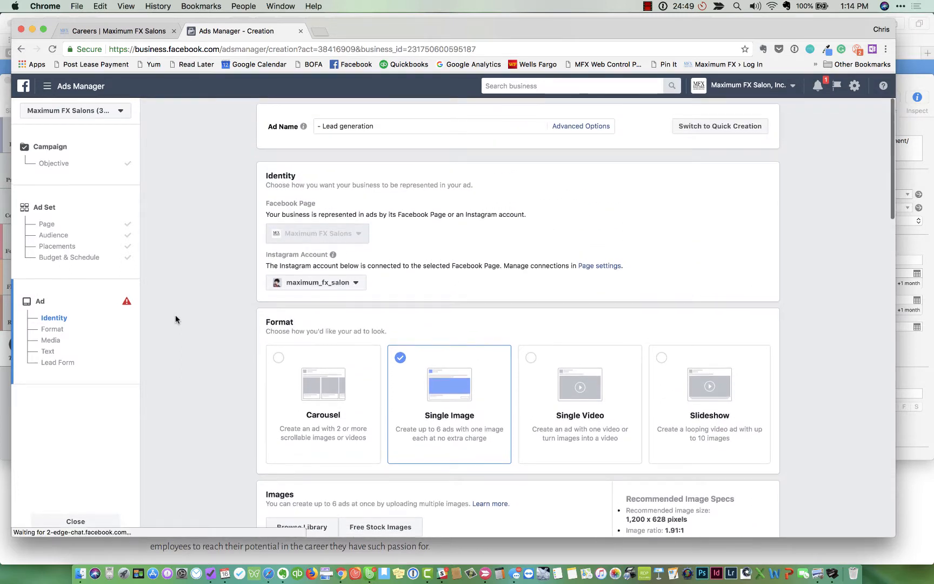
{"action": "left_click", "coordinate": [390, 125]}
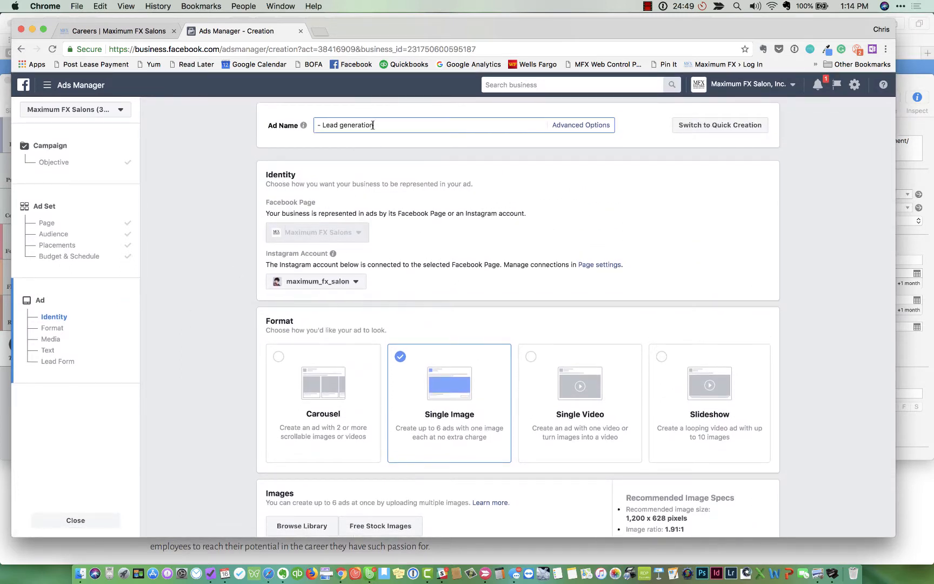
{"action": "left_click_drag", "start_coordinate": [372, 124], "coordinate": [310, 124]}
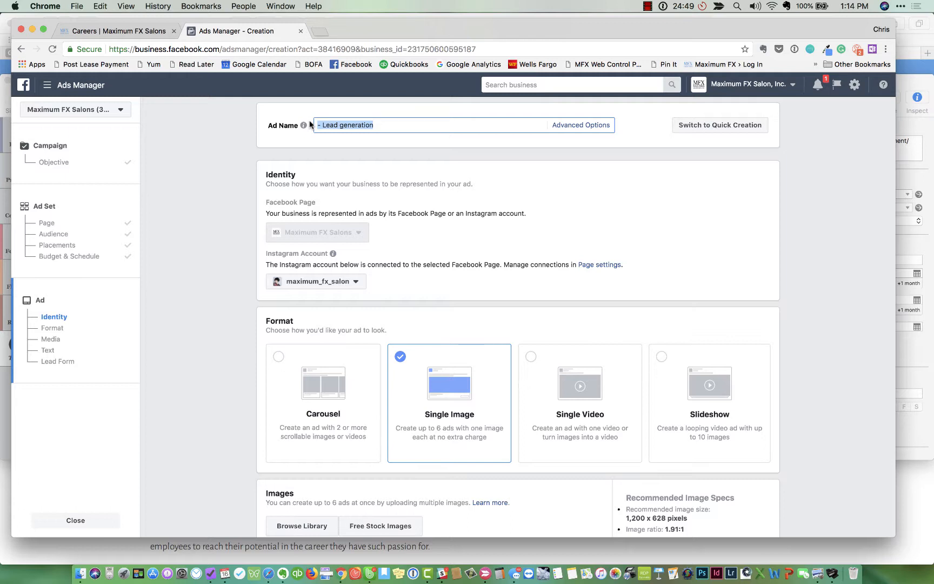
{"action": "key", "text": "Left"}
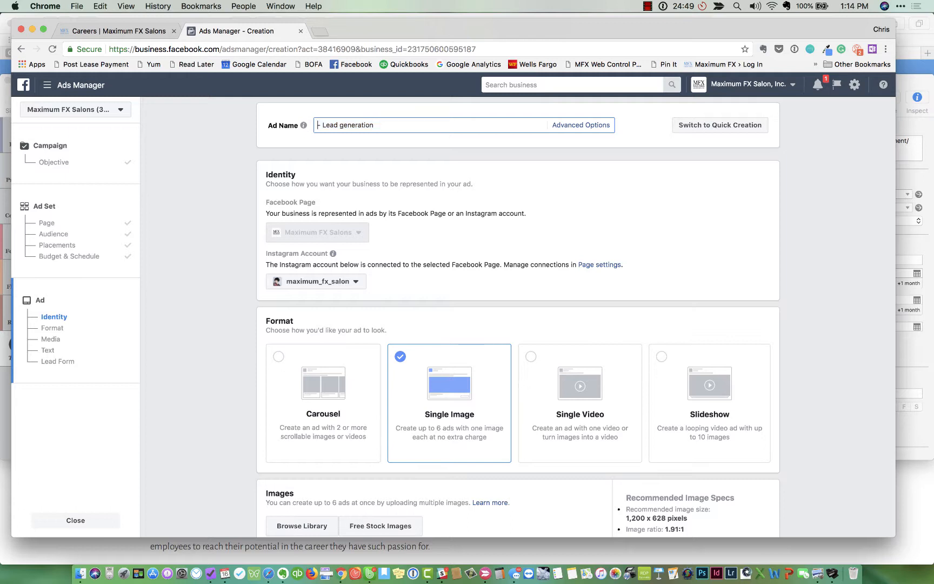
{"action": "type", "text": "Recuri"}
{"action": "type", "text": "ting Ad"}
{"action": "type", "text": " Austi"}
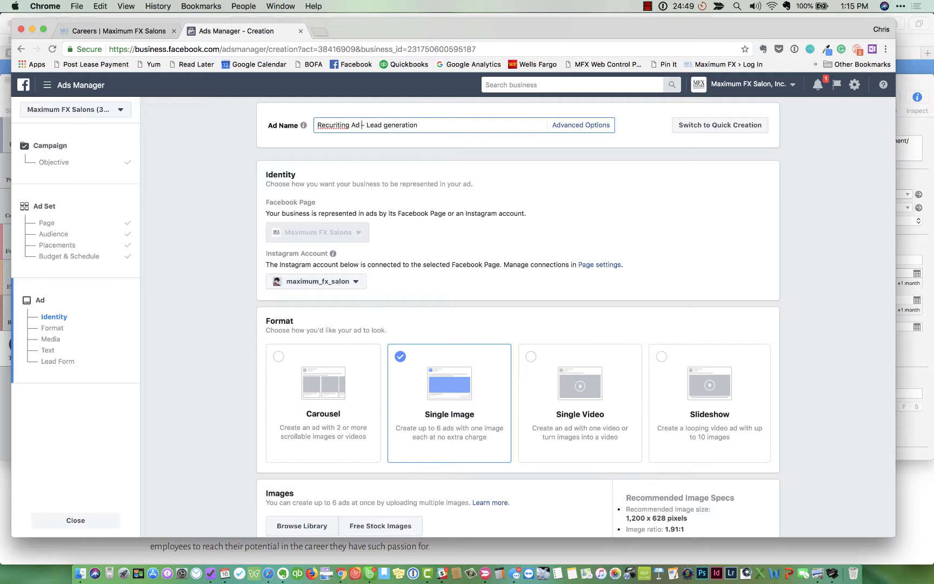
{"action": "type", "text": "n"}
Keep the Single Image format and remove the preloaded 851 × 315 image from the ad
{"action": "scroll", "coordinate": [246, 380], "scroll_direction": "down", "scroll_amount": 3}
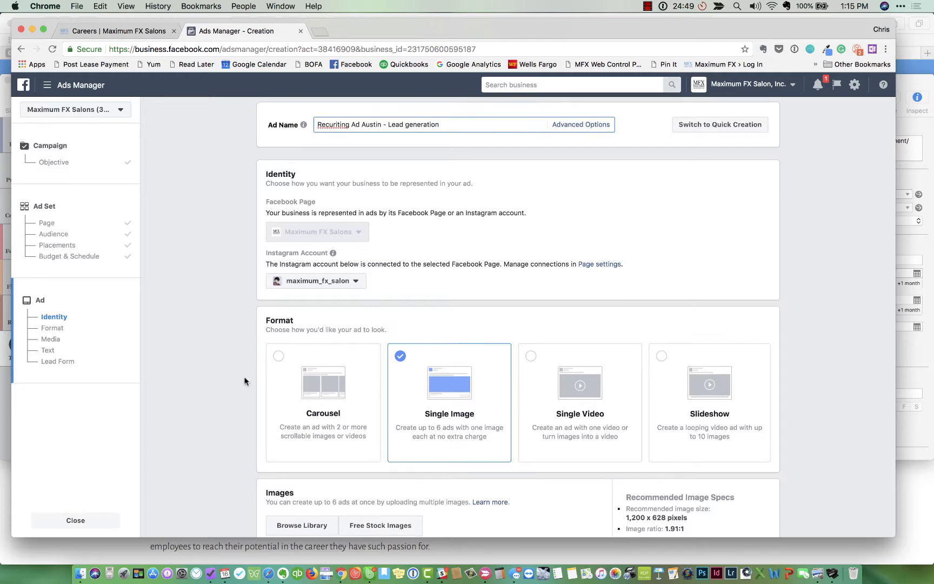
{"action": "scroll", "coordinate": [244, 380], "scroll_direction": "up", "scroll_amount": 3}
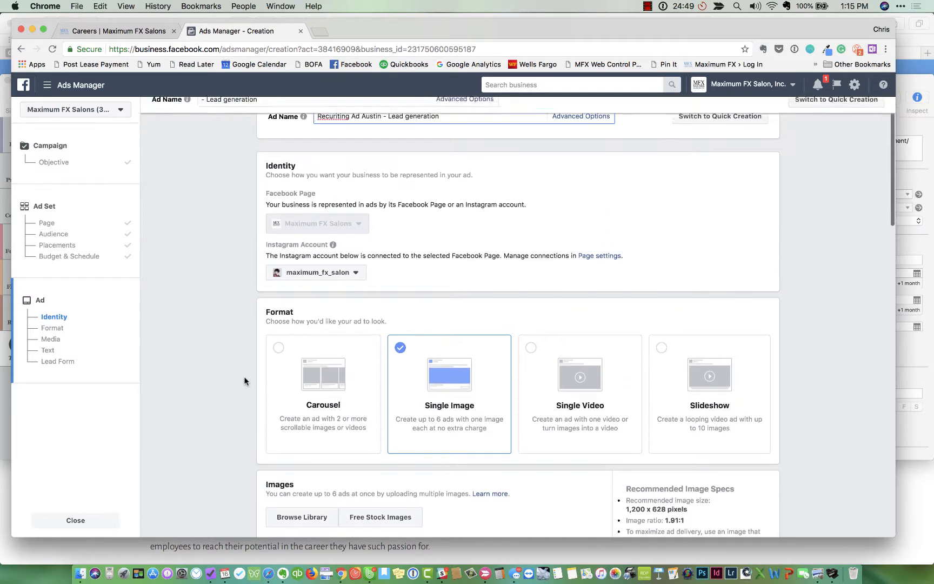
{"action": "scroll", "coordinate": [254, 376], "scroll_direction": "down", "scroll_amount": 5}
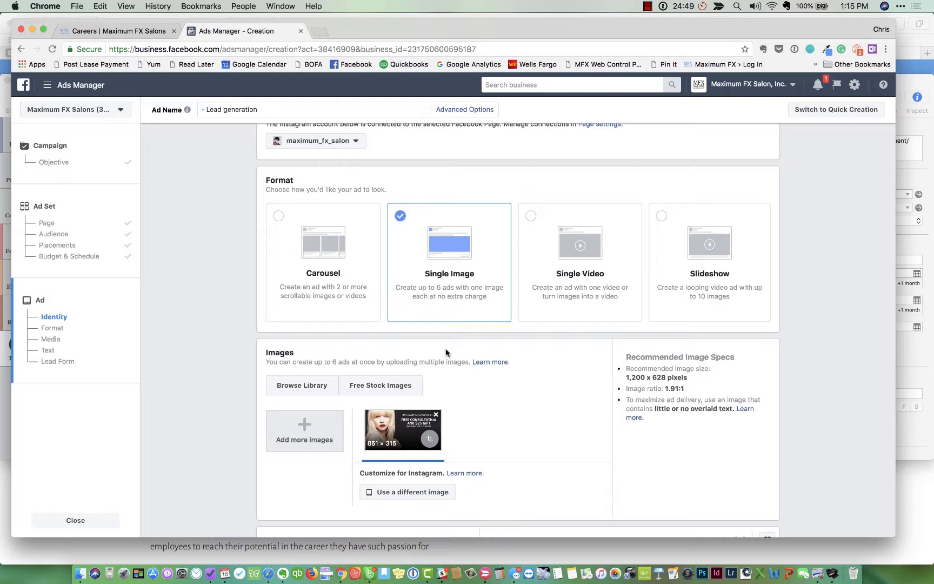
{"action": "scroll", "coordinate": [491, 376], "scroll_direction": "down", "scroll_amount": 3}
{"action": "scroll", "coordinate": [491, 372], "scroll_direction": "down", "scroll_amount": 3}
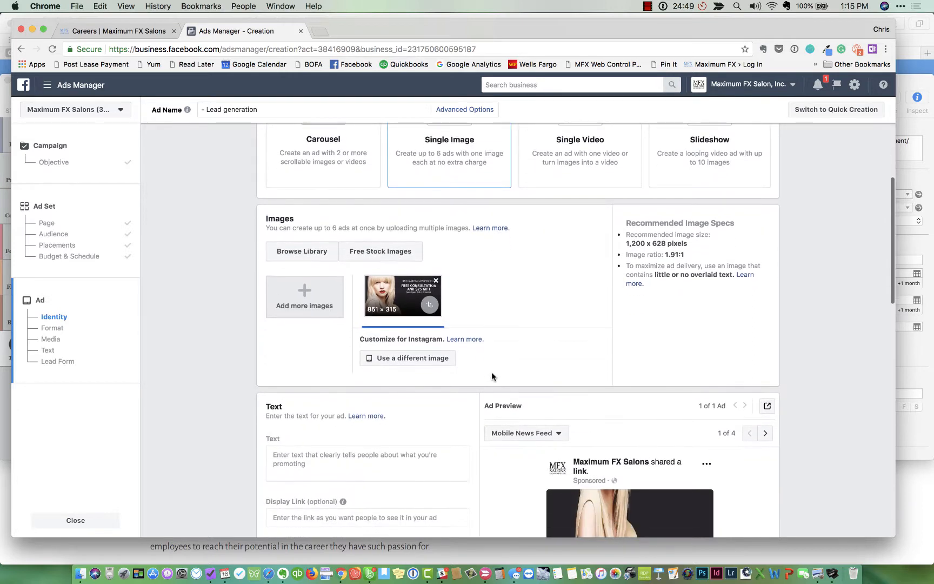
{"action": "left_click", "coordinate": [436, 282]}
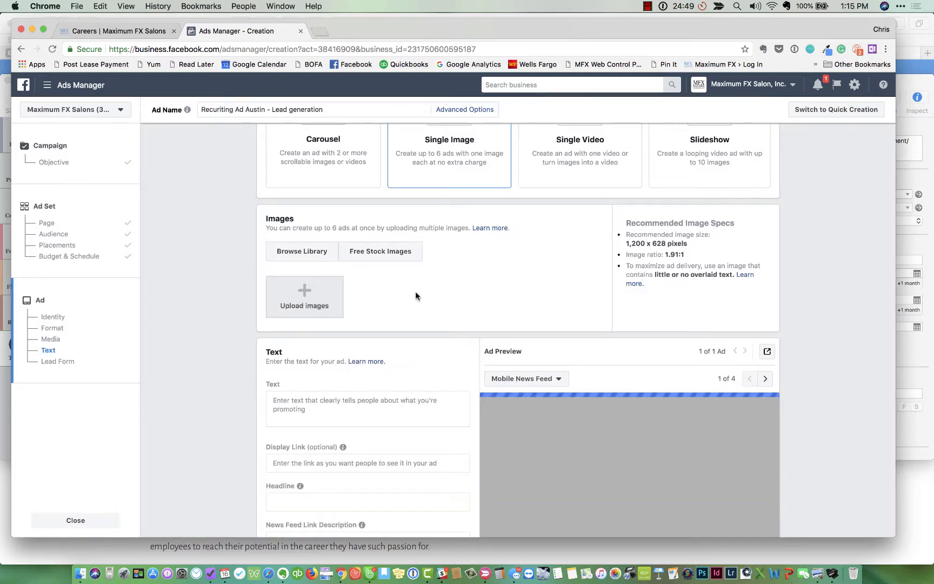
Add the 1080 × 810 account library image of a stylist blow-drying a mannequin's hair to the ad
{"action": "scroll", "coordinate": [416, 293], "scroll_direction": "down", "scroll_amount": 2}
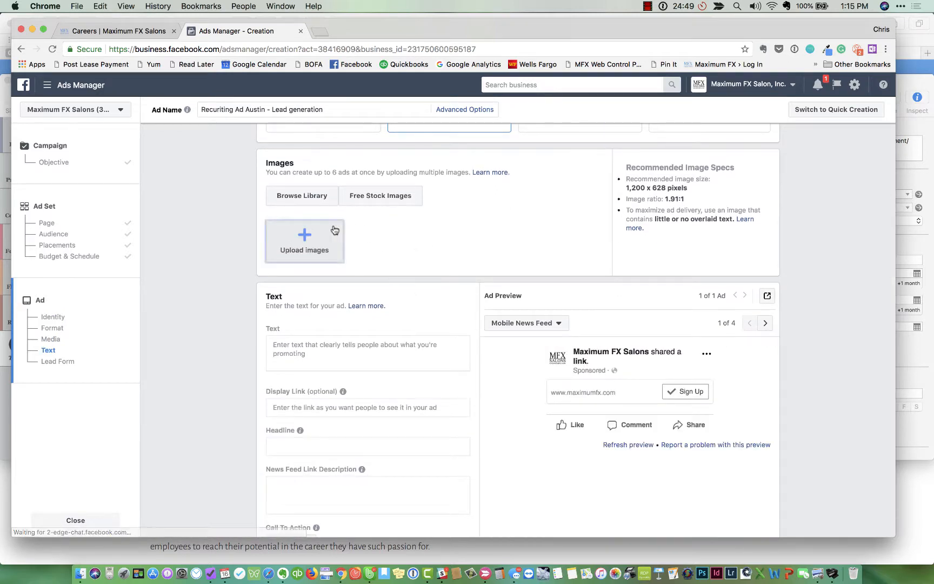
{"action": "left_click", "coordinate": [306, 197]}
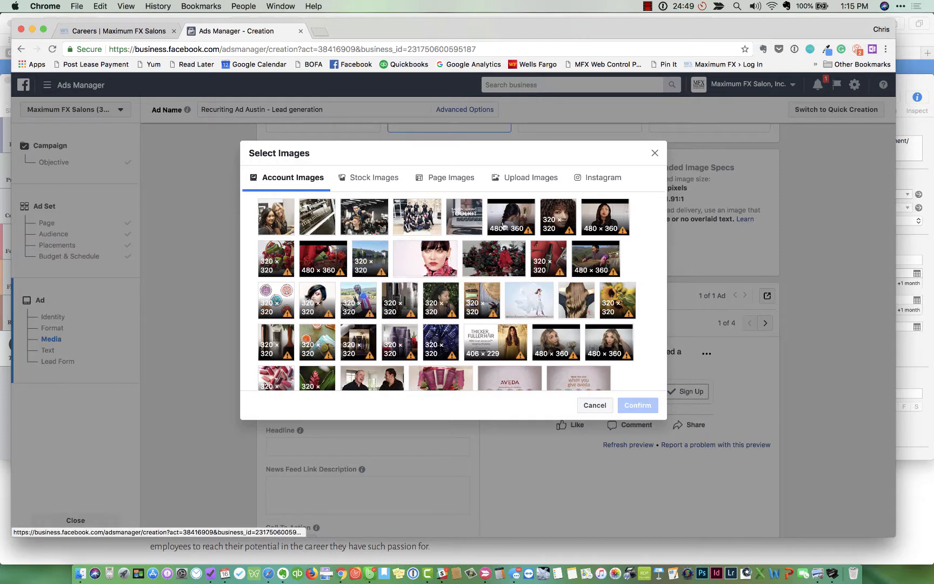
{"action": "left_click", "coordinate": [592, 180]}
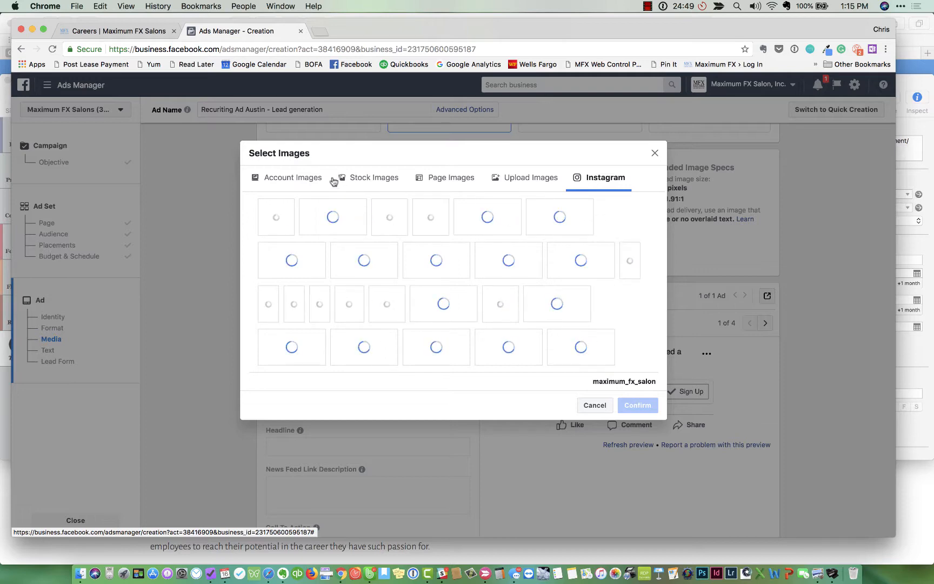
{"action": "left_click", "coordinate": [304, 182]}
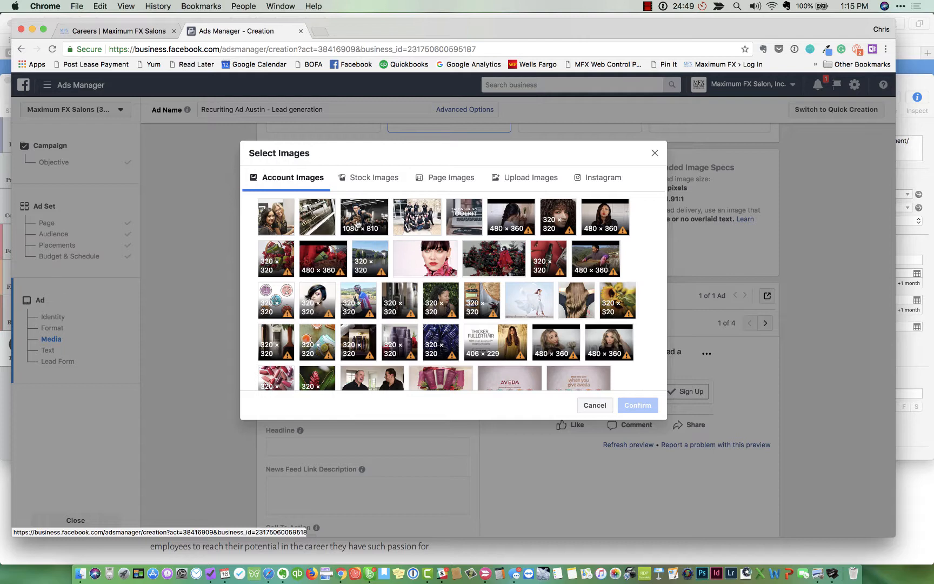
{"action": "left_click", "coordinate": [369, 214]}
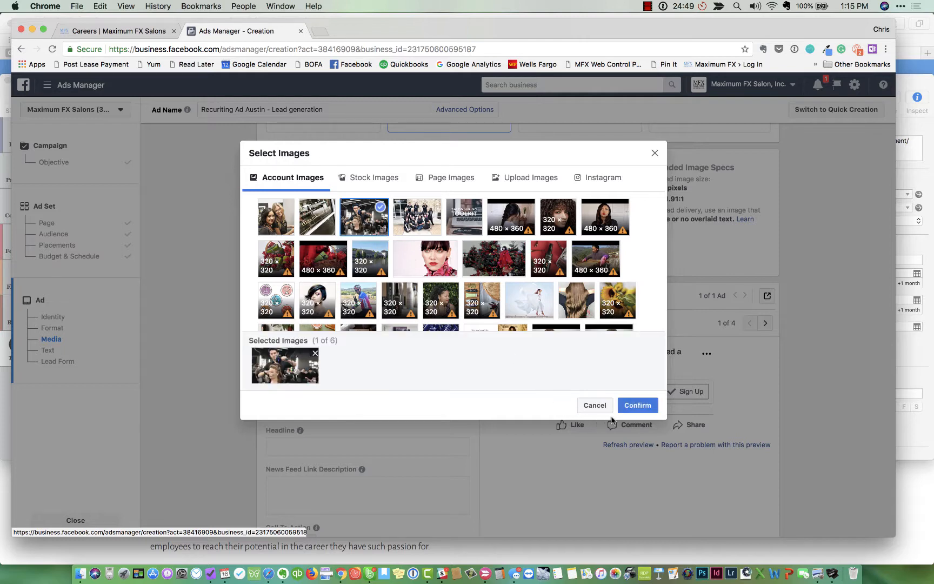
{"action": "left_click", "coordinate": [635, 405]}
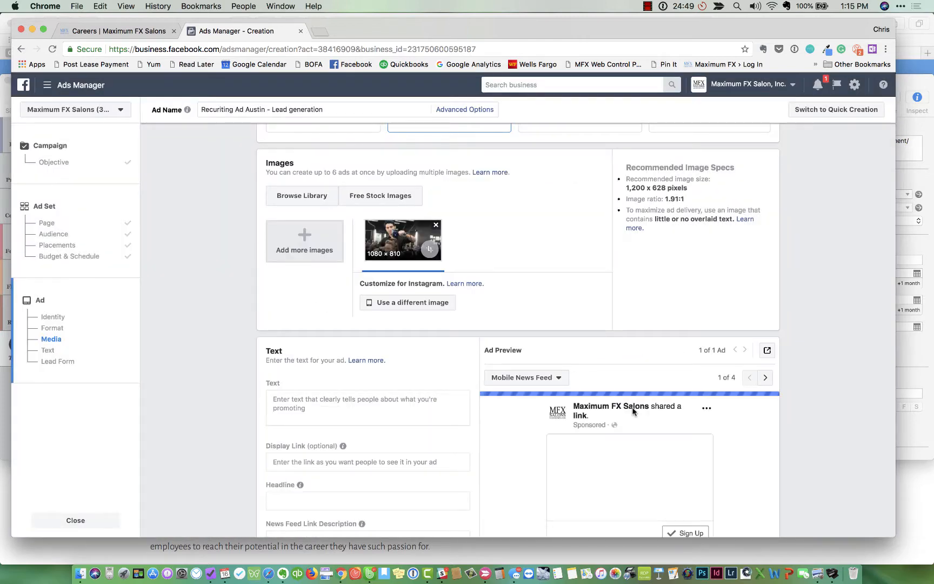
Write the ad text: "Join our team! Now hiring at all locations. Tap the "apply now" button to request an interview us!"
{"action": "scroll", "coordinate": [549, 306], "scroll_direction": "down", "scroll_amount": 5}
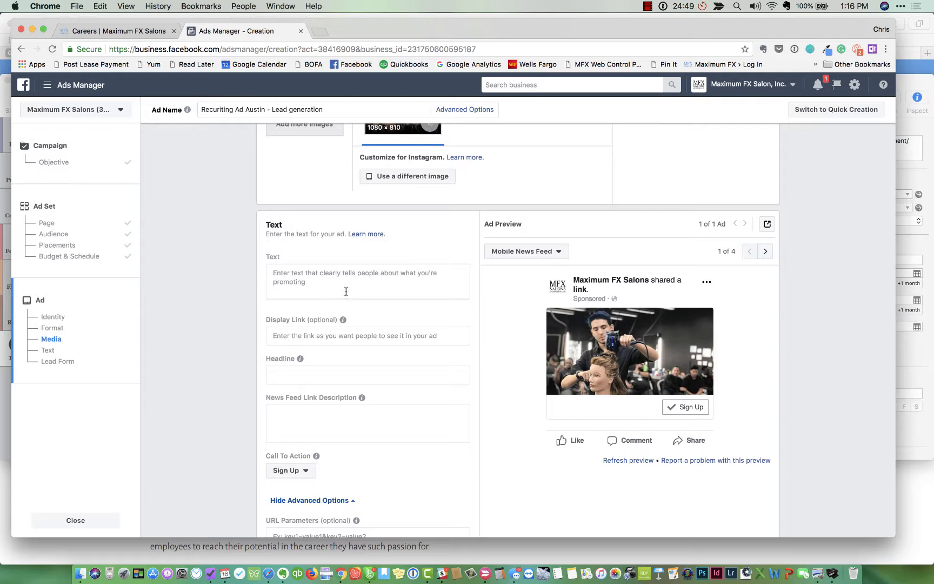
{"action": "scroll", "coordinate": [346, 291], "scroll_direction": "up", "scroll_amount": 5}
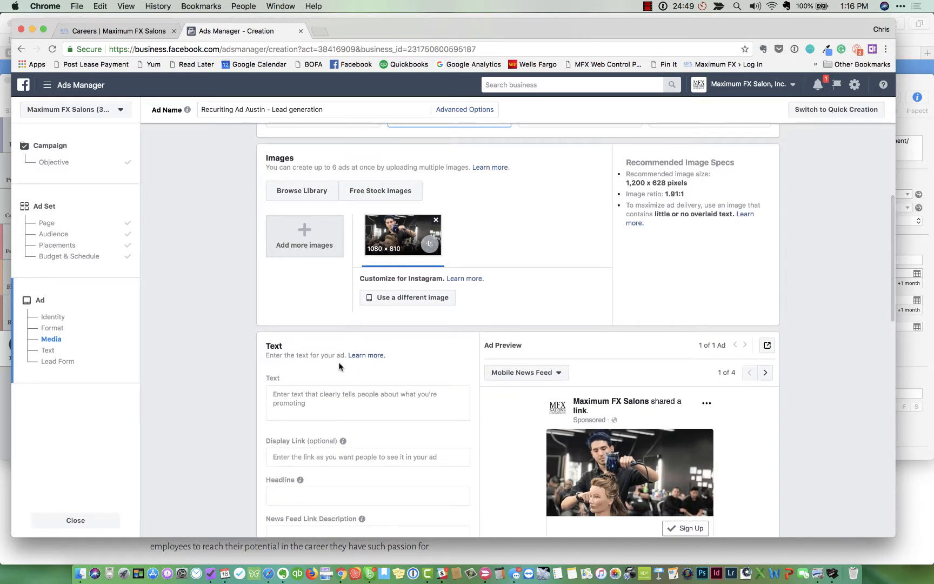
{"action": "scroll", "coordinate": [339, 366], "scroll_direction": "down", "scroll_amount": 4}
{"action": "left_click", "coordinate": [316, 312]}
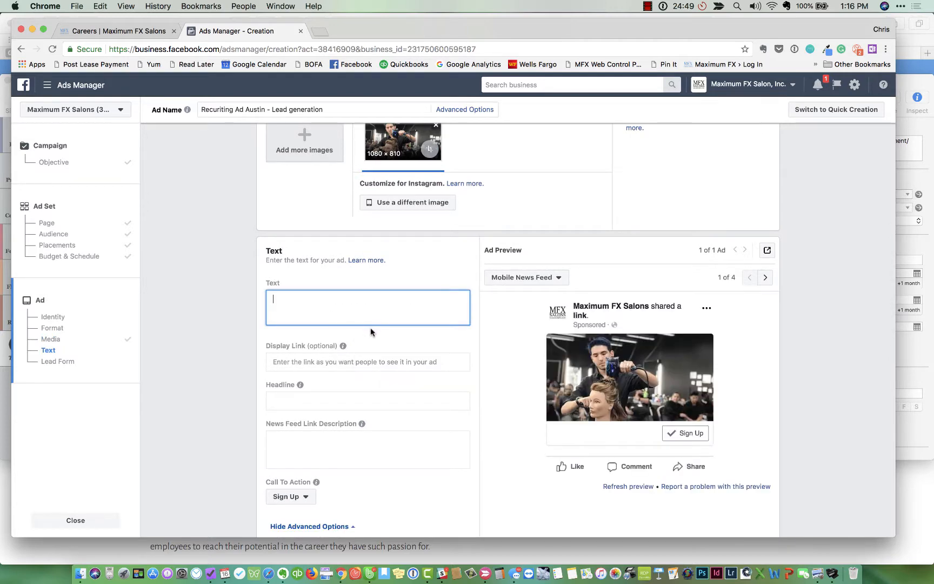
{"action": "type", "text": "Join our team! Now hiring at all locations. Tpa"}
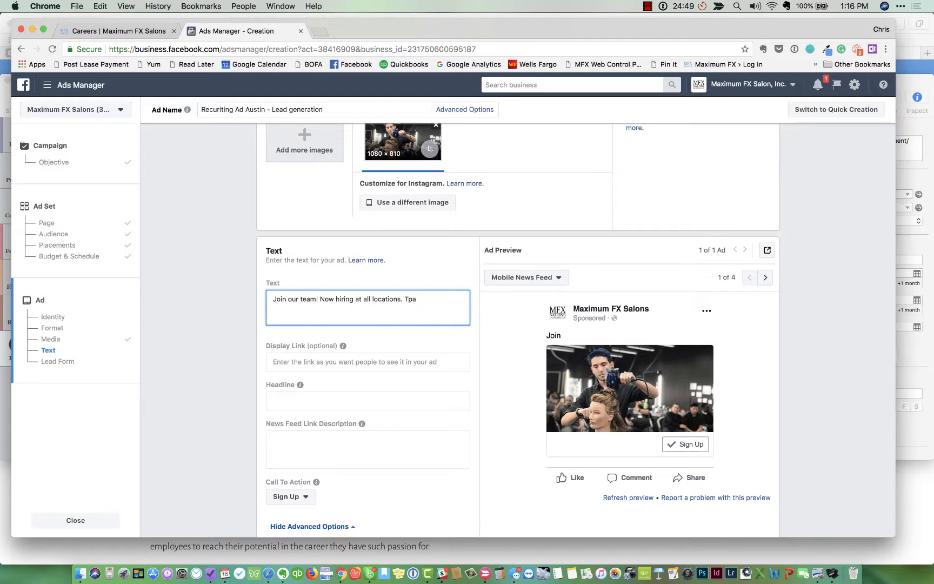
{"action": "key", "text": "BackSpace"}
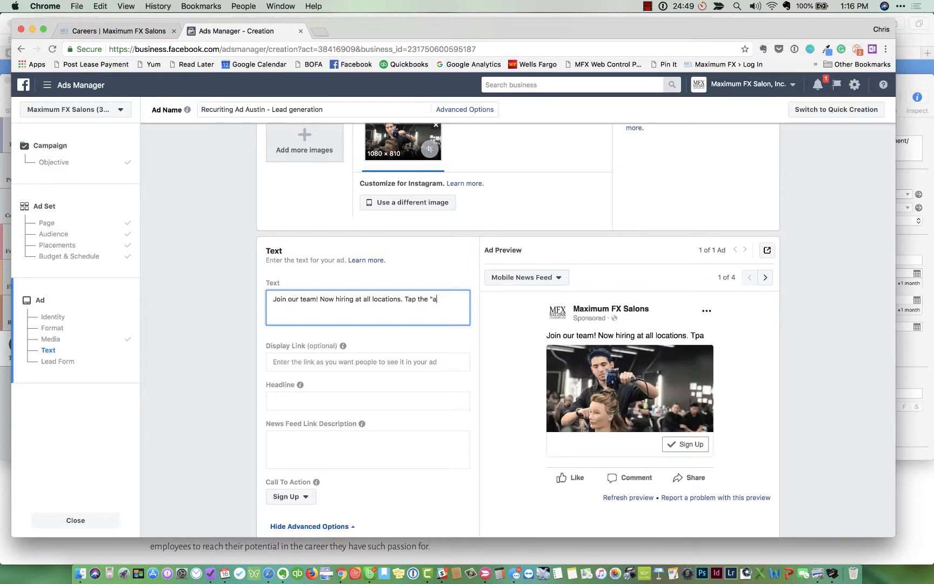
{"action": "type", "text": "y now\" button to r"}
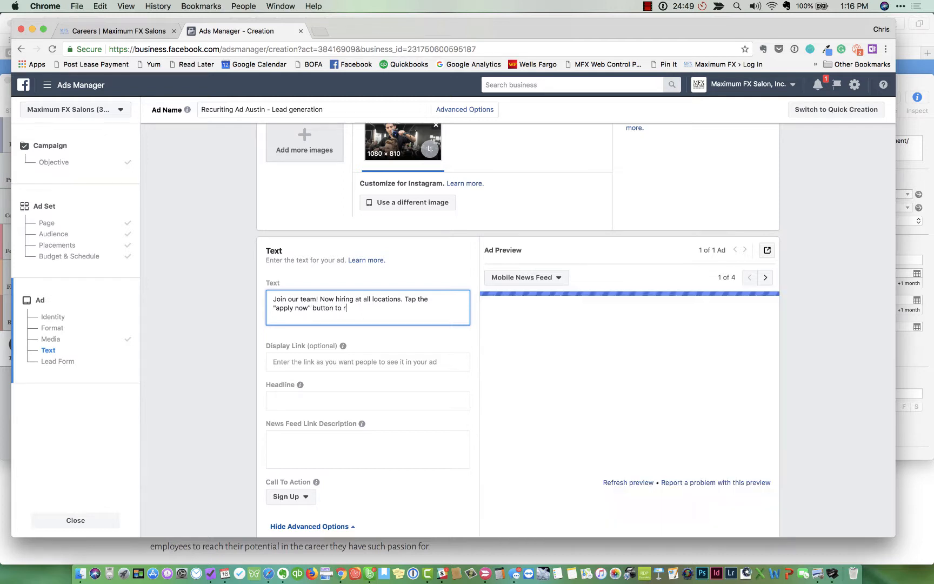
{"action": "type", "text": "equest an interview us!"}
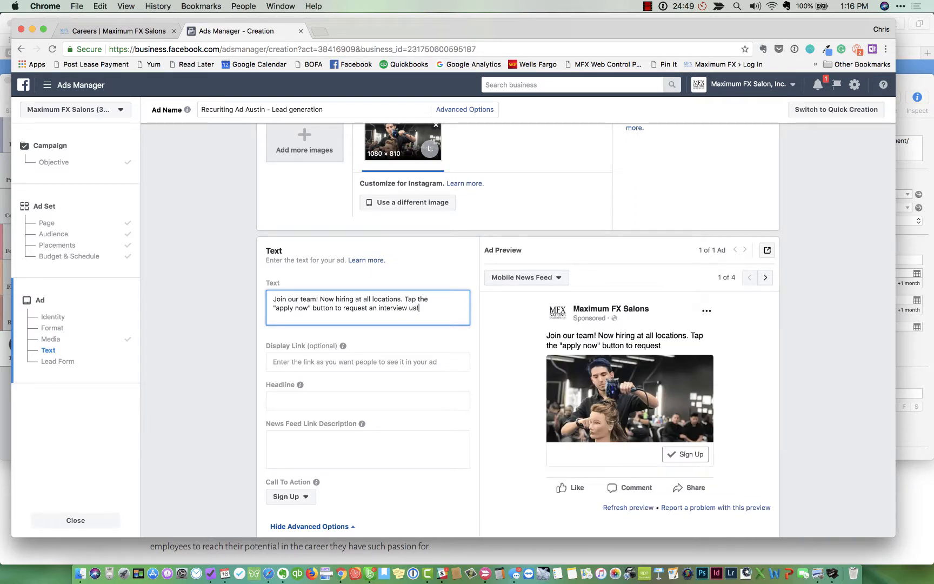
{"action": "left_click", "coordinate": [357, 362]}
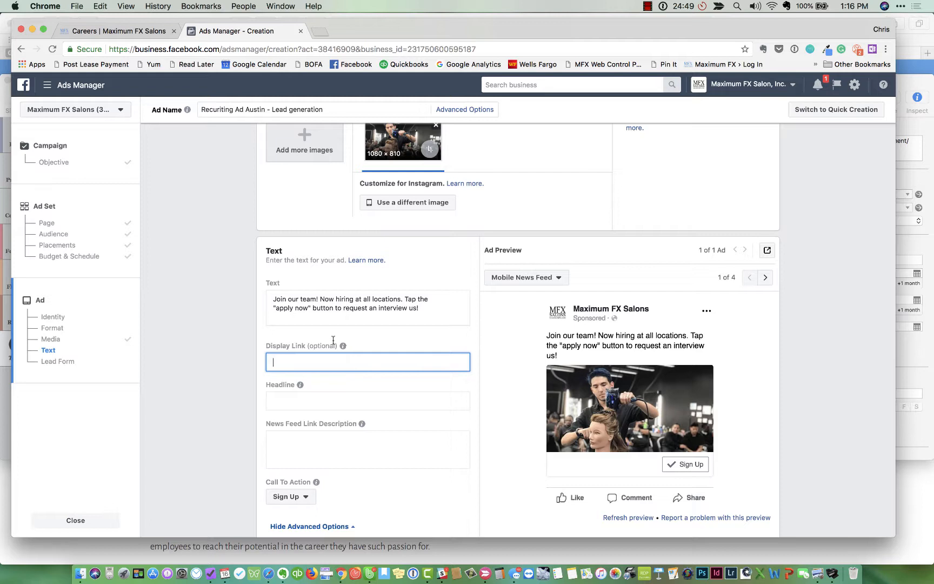
{"action": "mouse_move", "coordinate": [289, 419]}
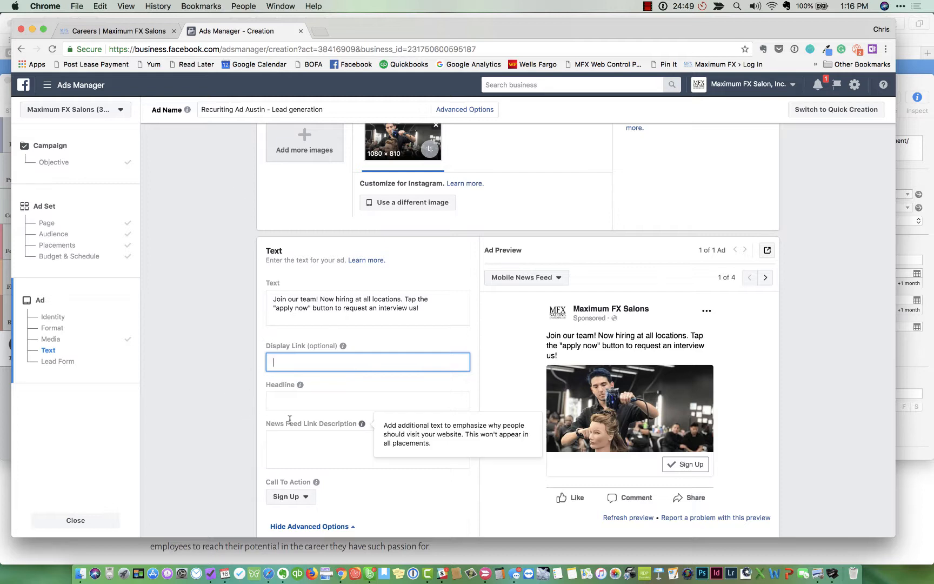
{"action": "left_click", "coordinate": [129, 34]}
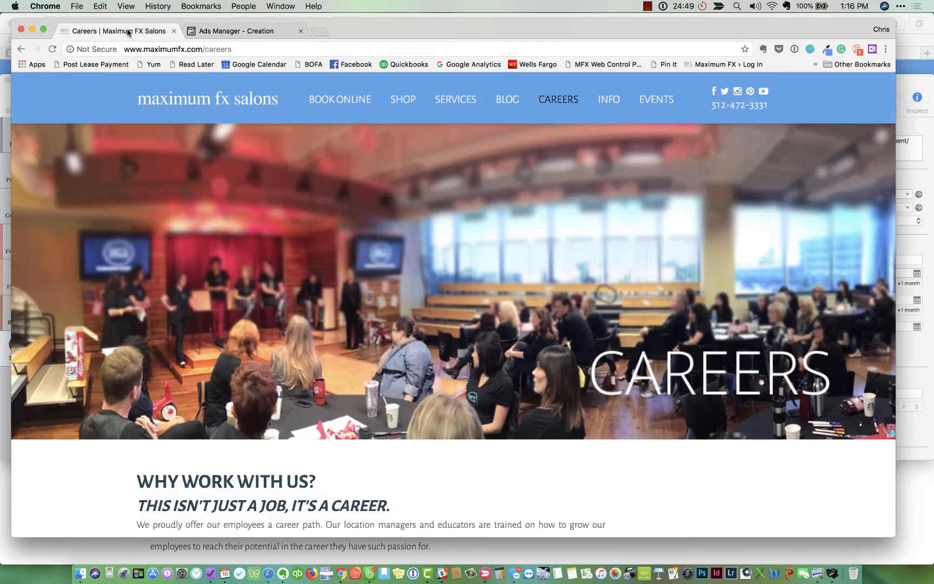
{"action": "scroll", "coordinate": [375, 307], "scroll_direction": "down", "scroll_amount": 15}
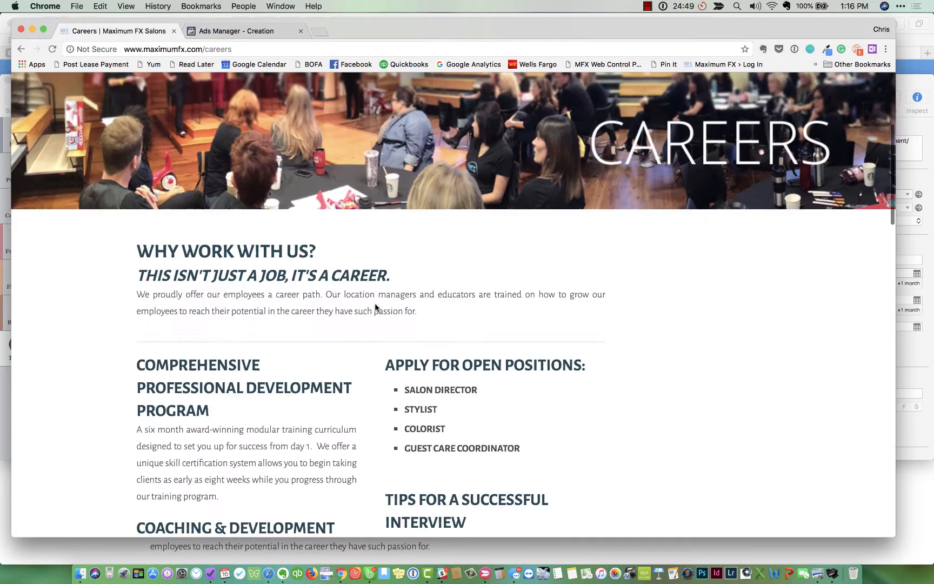
{"action": "scroll", "coordinate": [374, 307], "scroll_direction": "up", "scroll_amount": 15}
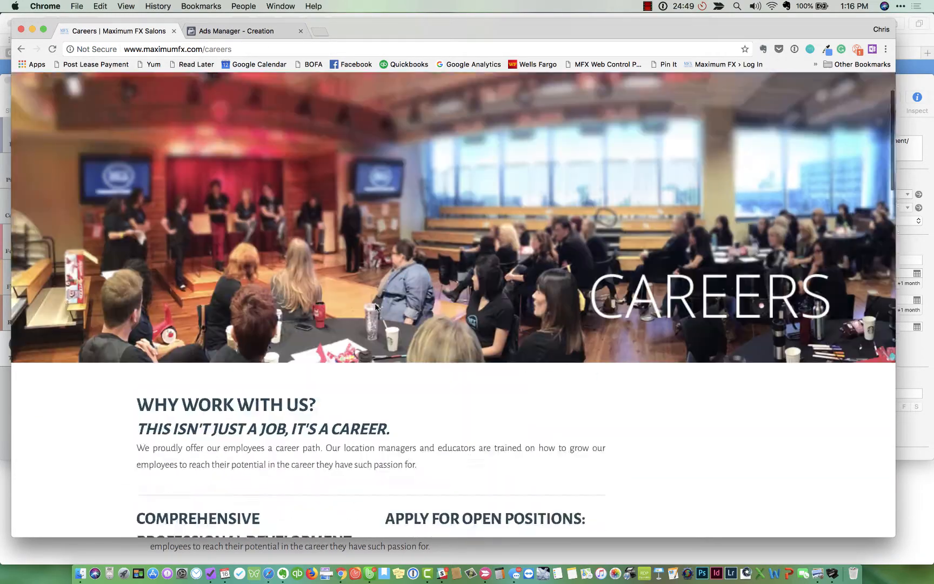
{"action": "left_click", "coordinate": [218, 48]}
{"action": "key", "text": "super+c"}
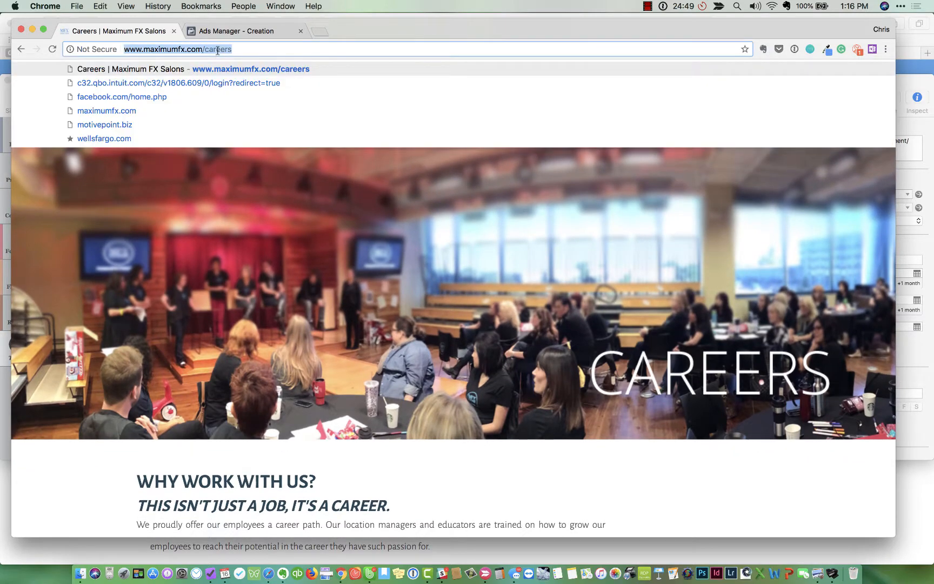
{"action": "left_click", "coordinate": [232, 31]}
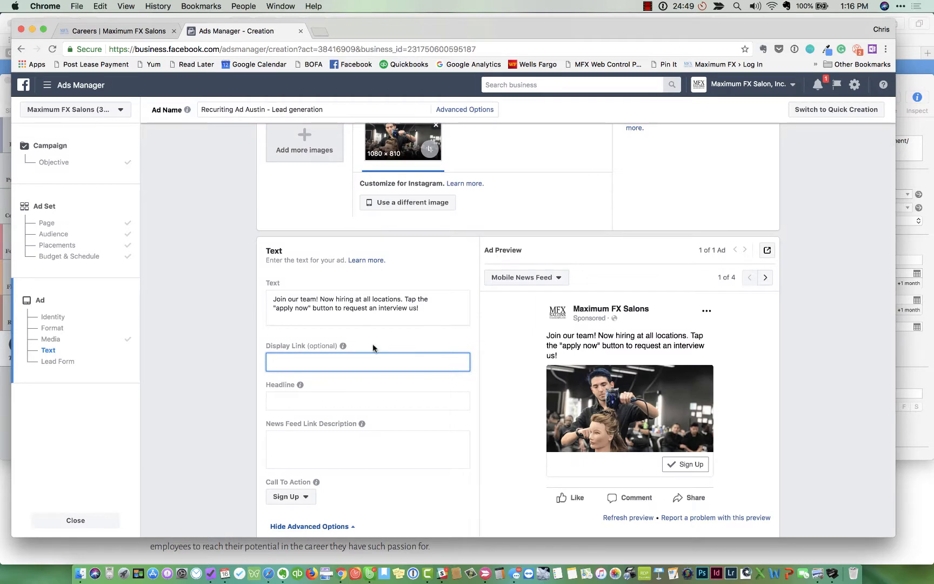
{"action": "key", "text": "super+v"}
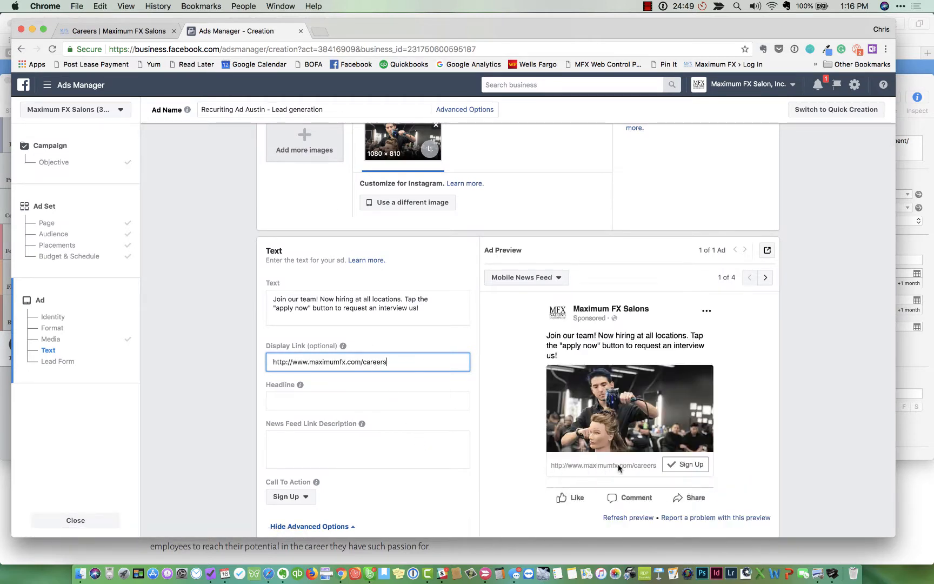
Enter "We're Growing!" as the ad's headline
{"action": "left_click", "coordinate": [324, 404]}
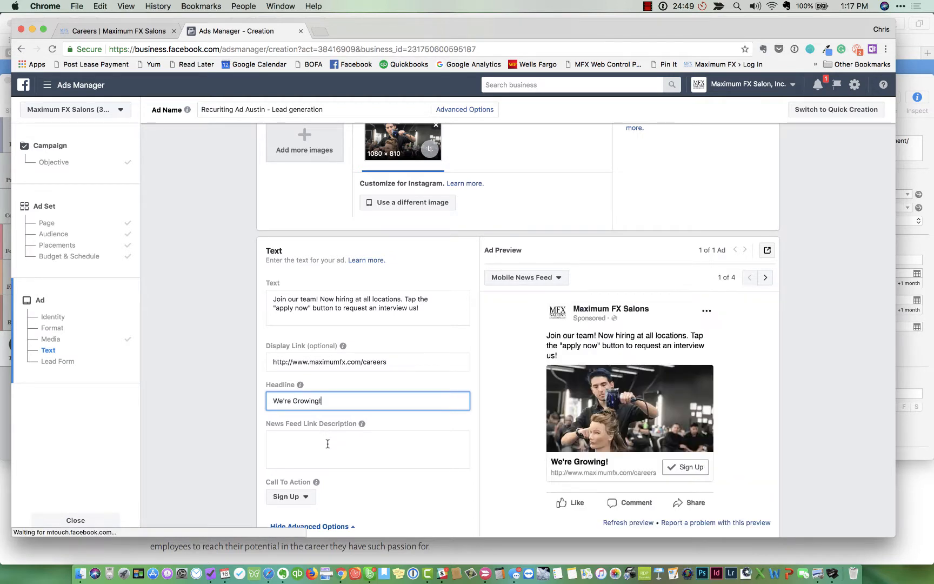
{"action": "left_click", "coordinate": [327, 443]}
{"action": "scroll", "coordinate": [327, 443], "scroll_direction": "down", "scroll_amount": 3}
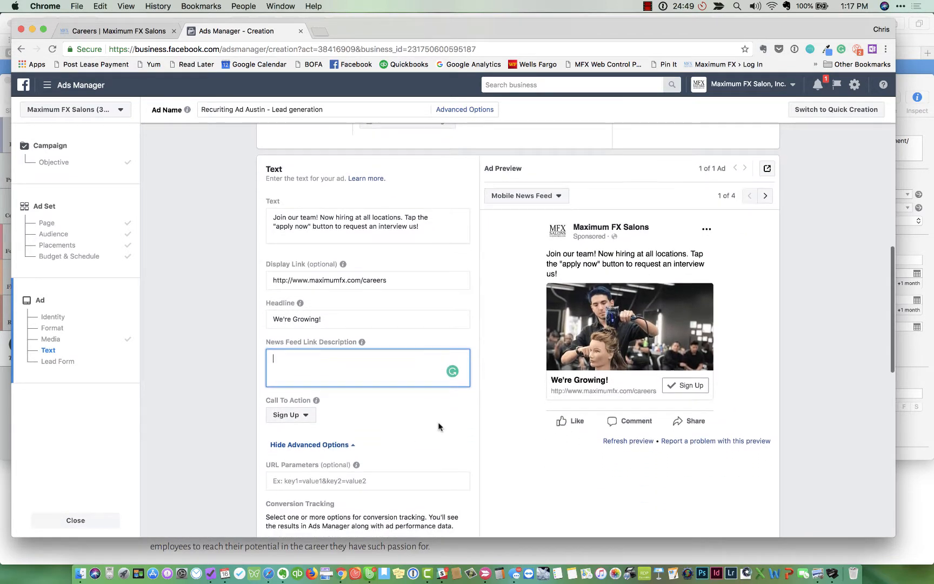
{"action": "left_click", "coordinate": [438, 427]}
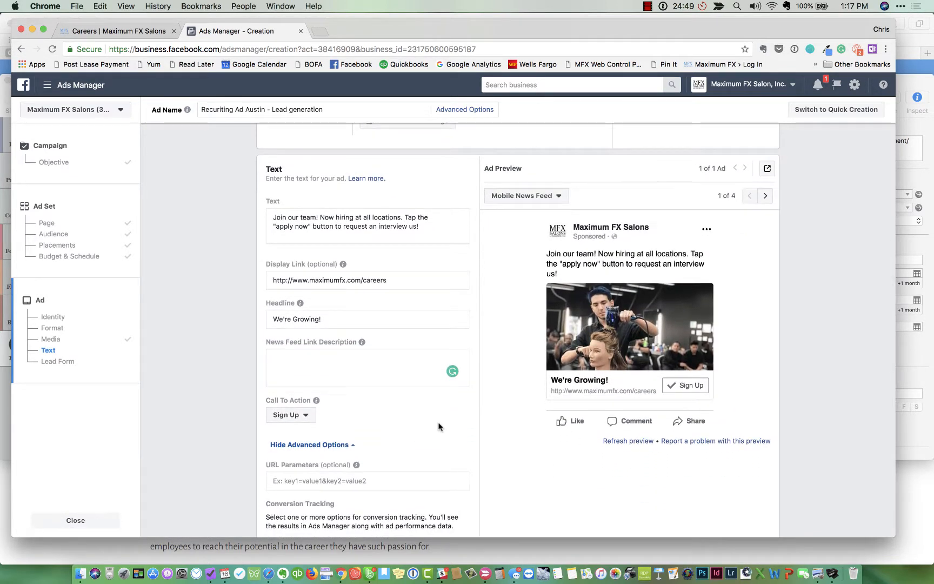
Set the call to action to Apply Now and enter "Visit our Careers page online!" as the news feed link description
{"action": "left_click", "coordinate": [306, 416]}
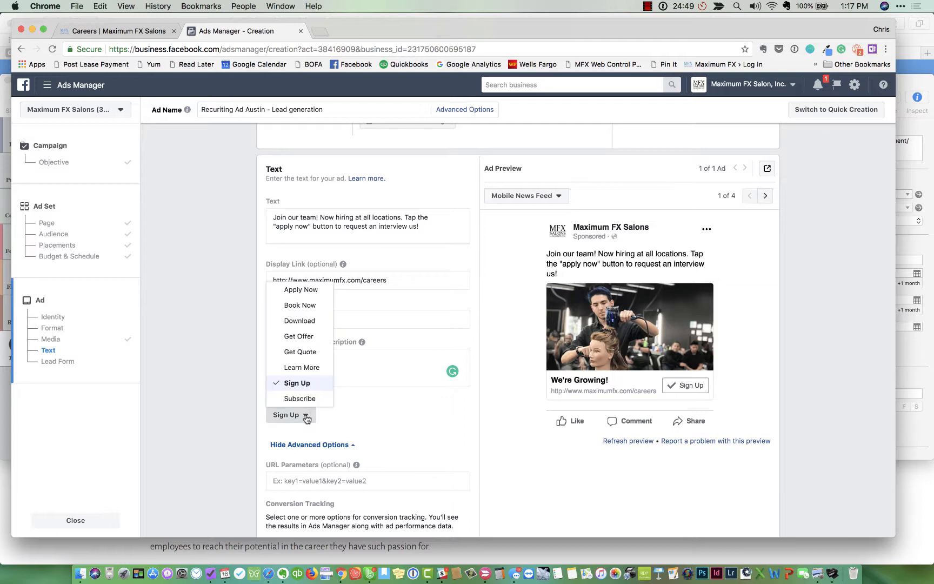
{"action": "left_click", "coordinate": [308, 295]}
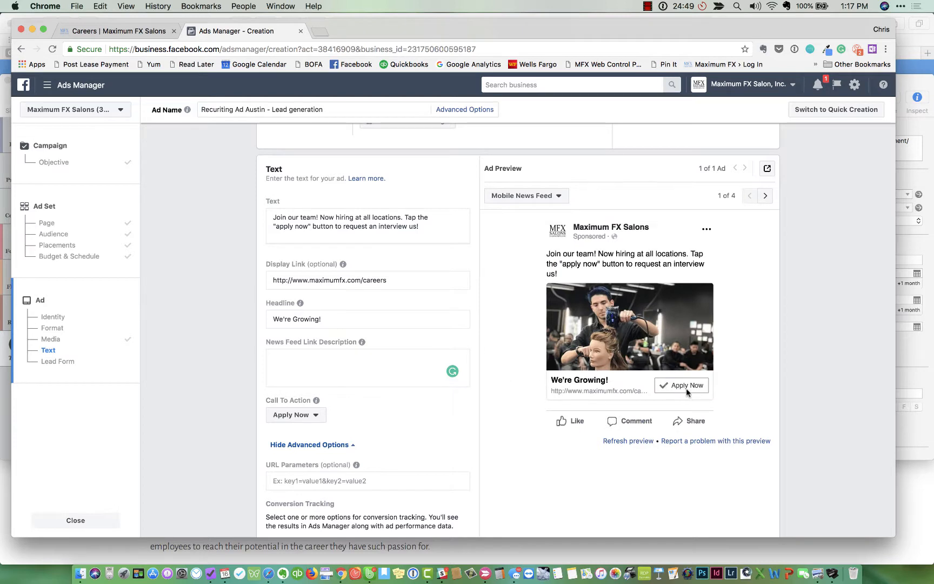
{"action": "left_click", "coordinate": [334, 361]}
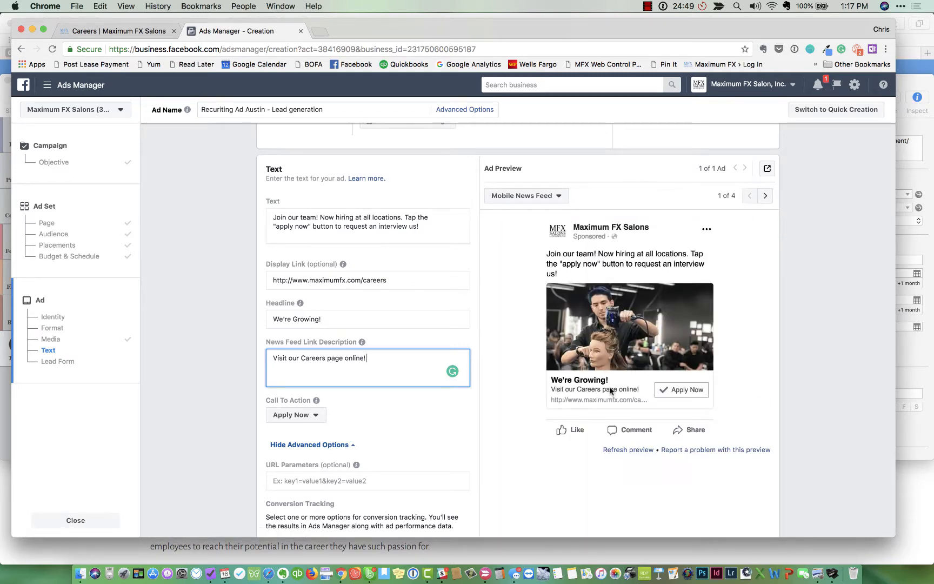
Review the ad text and preview, the conversion tracking options and the existing lead forms
{"action": "scroll", "coordinate": [447, 438], "scroll_direction": "down", "scroll_amount": 5}
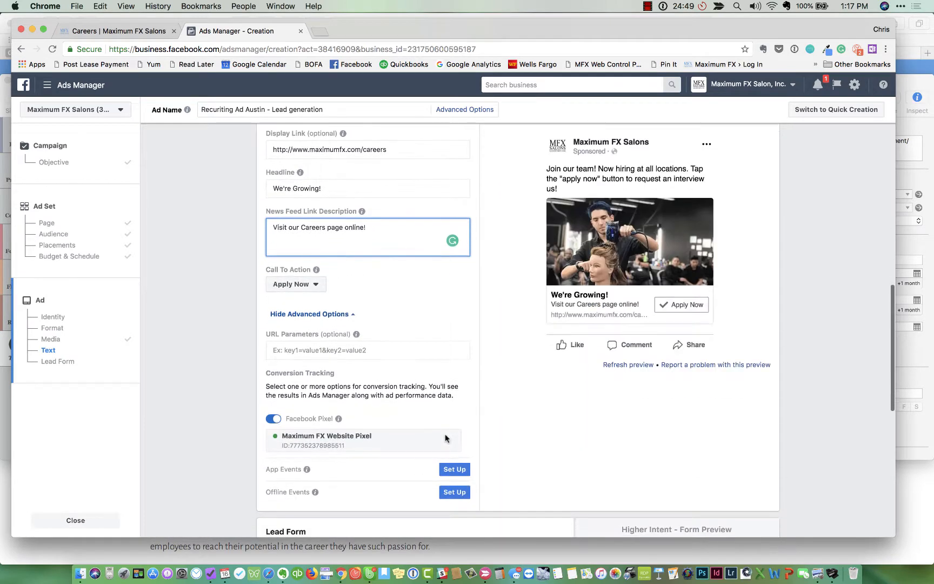
{"action": "scroll", "coordinate": [446, 438], "scroll_direction": "down", "scroll_amount": 5}
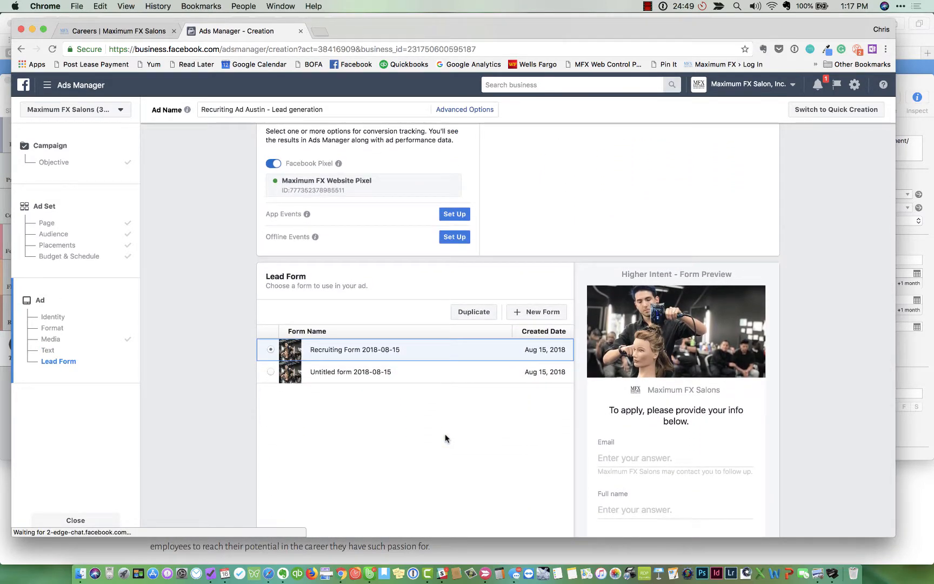
{"action": "scroll", "coordinate": [446, 438], "scroll_direction": "up", "scroll_amount": 1}
{"action": "scroll", "coordinate": [446, 438], "scroll_direction": "down", "scroll_amount": 1}
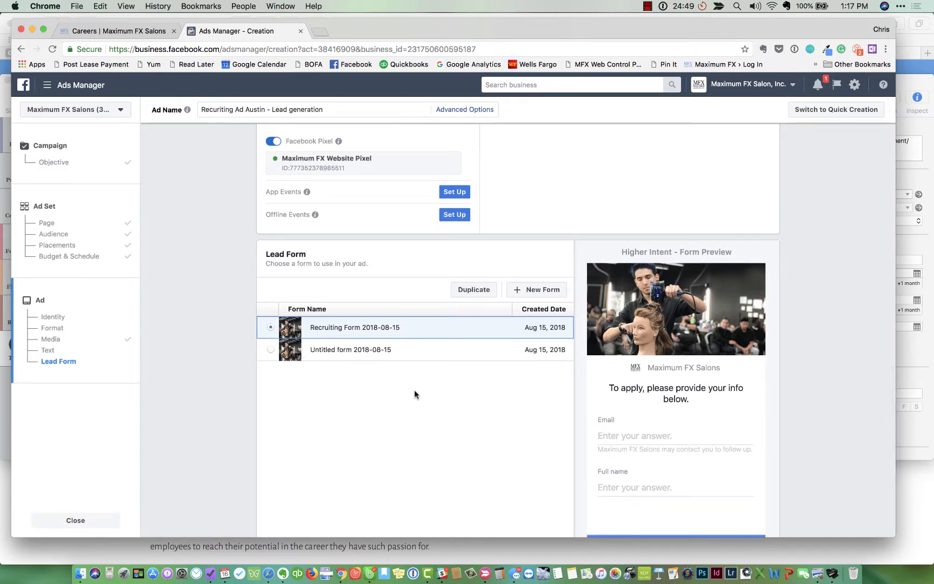
{"action": "scroll", "coordinate": [407, 272], "scroll_direction": "up", "scroll_amount": 8}
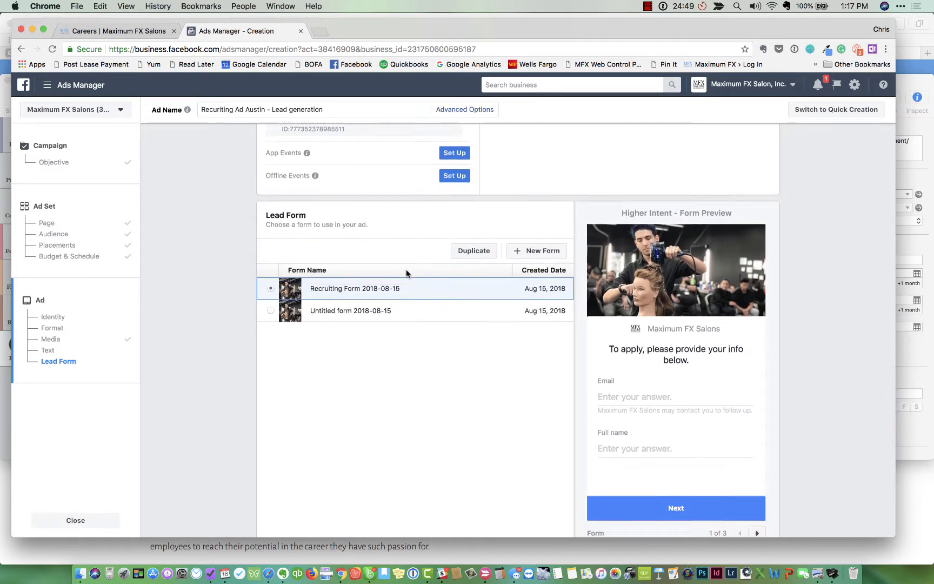
{"action": "scroll", "coordinate": [406, 272], "scroll_direction": "up", "scroll_amount": 8}
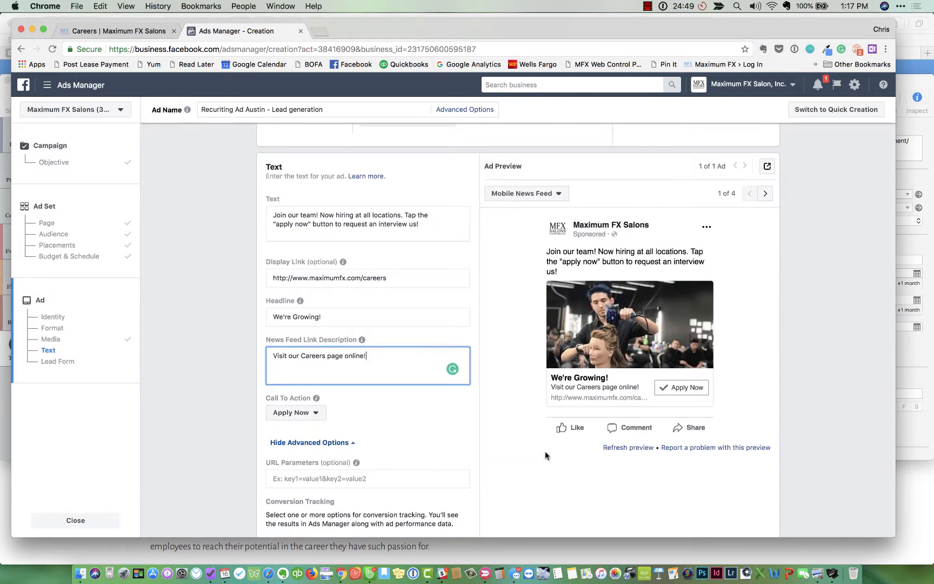
{"action": "scroll", "coordinate": [545, 452], "scroll_direction": "down", "scroll_amount": 12}
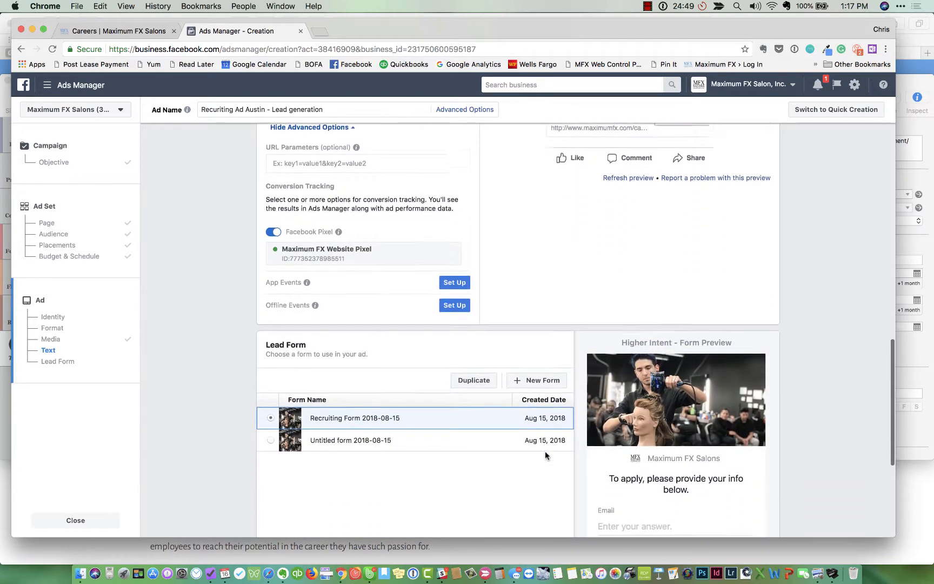
{"action": "scroll", "coordinate": [545, 456], "scroll_direction": "down", "scroll_amount": 2}
{"action": "scroll", "coordinate": [544, 455], "scroll_direction": "down", "scroll_amount": 4}
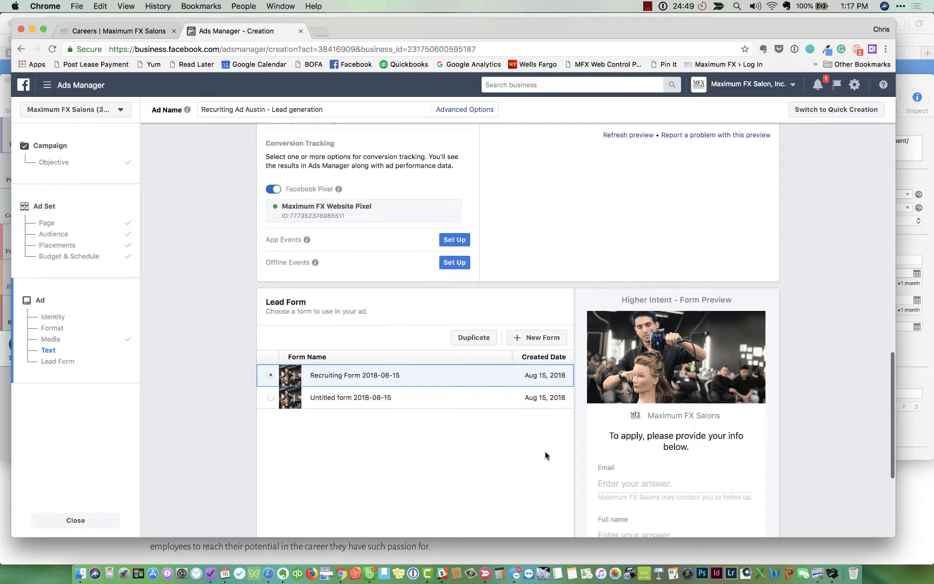
Create a new lead form and name it "Recruiting Austin Example form 2018-08-16"
{"action": "scroll", "coordinate": [545, 455], "scroll_direction": "down", "scroll_amount": 2}
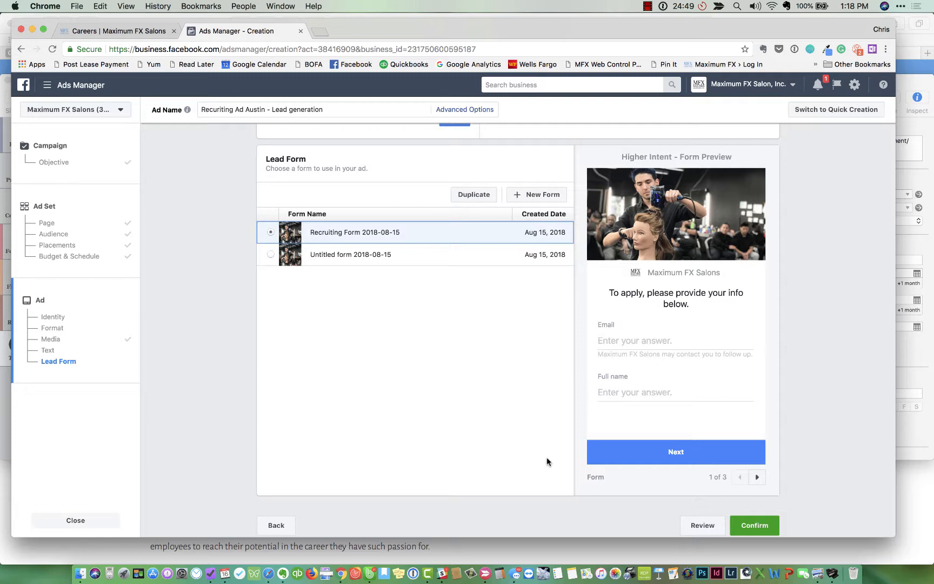
{"action": "left_click", "coordinate": [529, 198]}
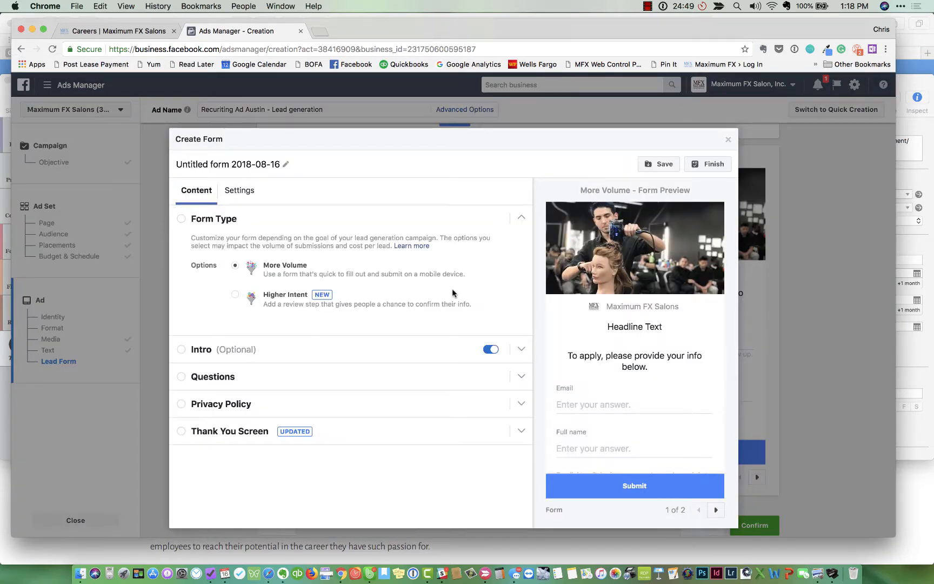
{"action": "double_click", "coordinate": [192, 164]}
{"action": "type", "text": "Recruiting Austin"}
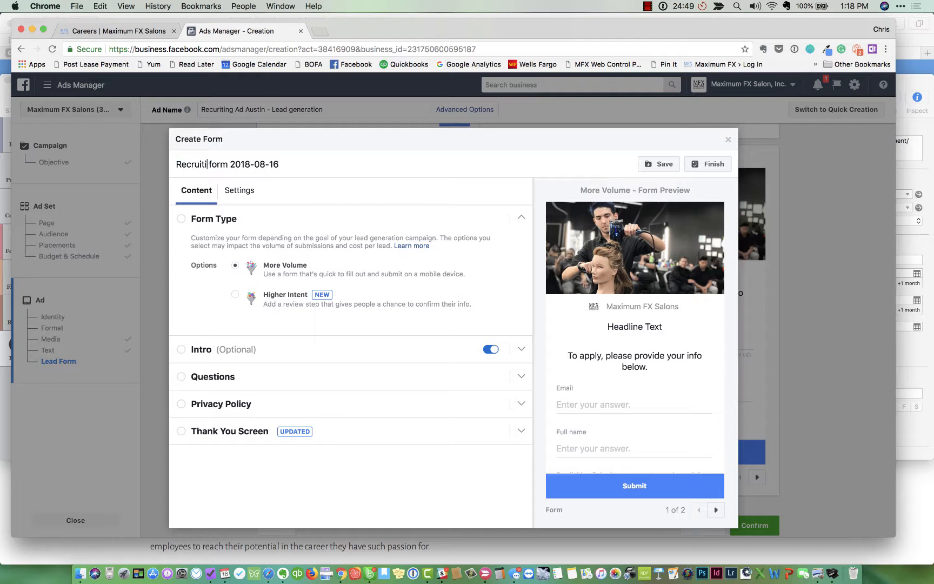
{"action": "type", "text": " Examp"}
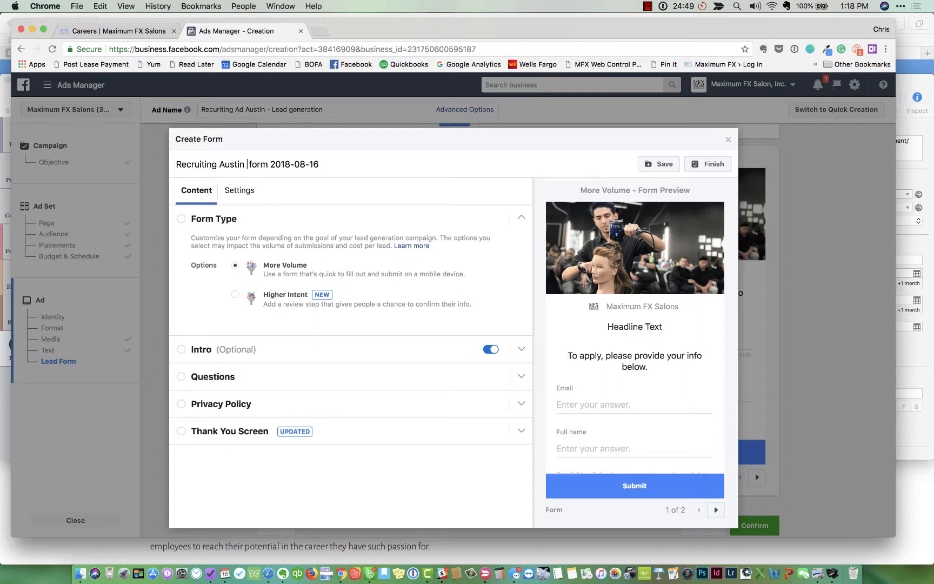
{"action": "type", "text": "le"}
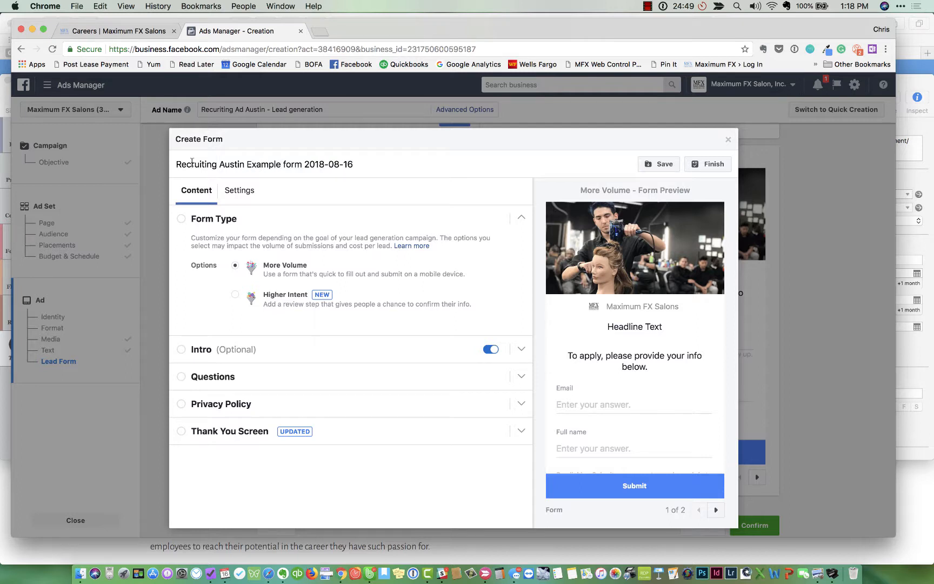
Set the form type to Higher Intent and turn off the optional intro
{"action": "left_click", "coordinate": [235, 296]}
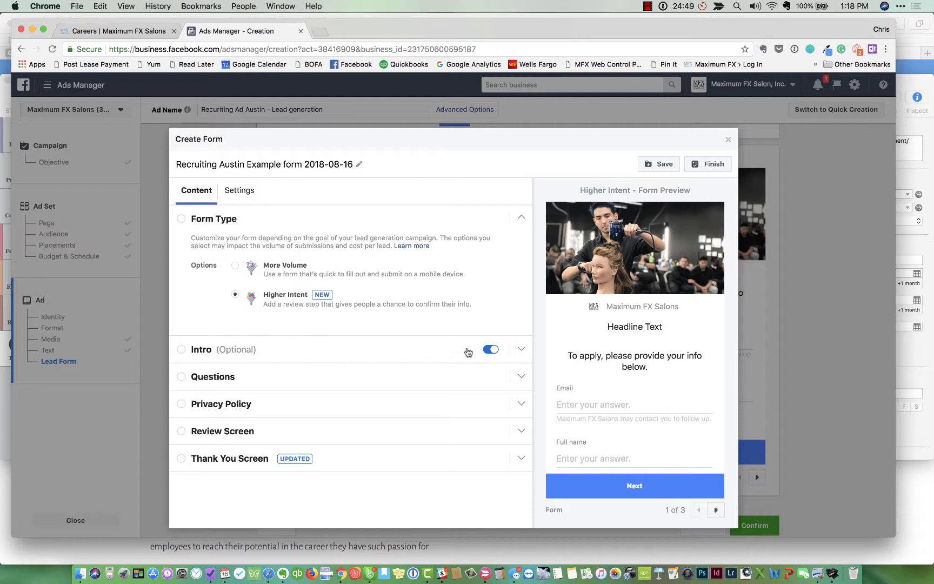
{"action": "left_click", "coordinate": [493, 349]}
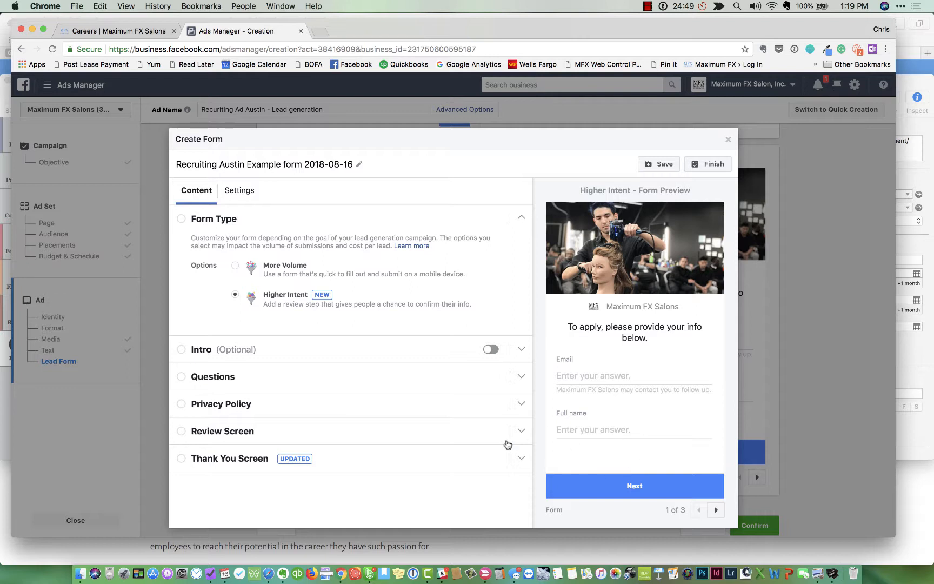
Open the form's Privacy Policy section, find the Terms & Conditions page on the salon website and copy its address
{"action": "left_click", "coordinate": [367, 405]}
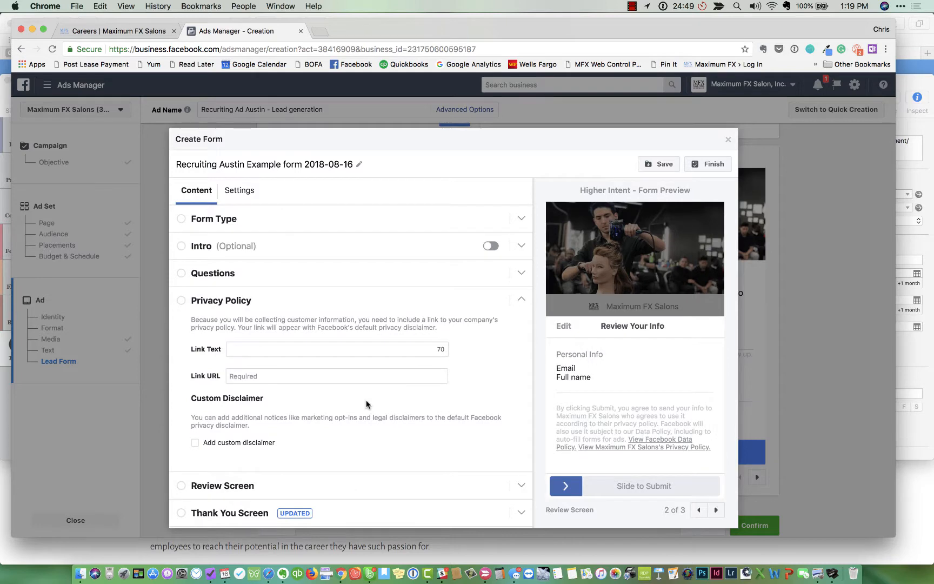
{"action": "left_click", "coordinate": [339, 353]}
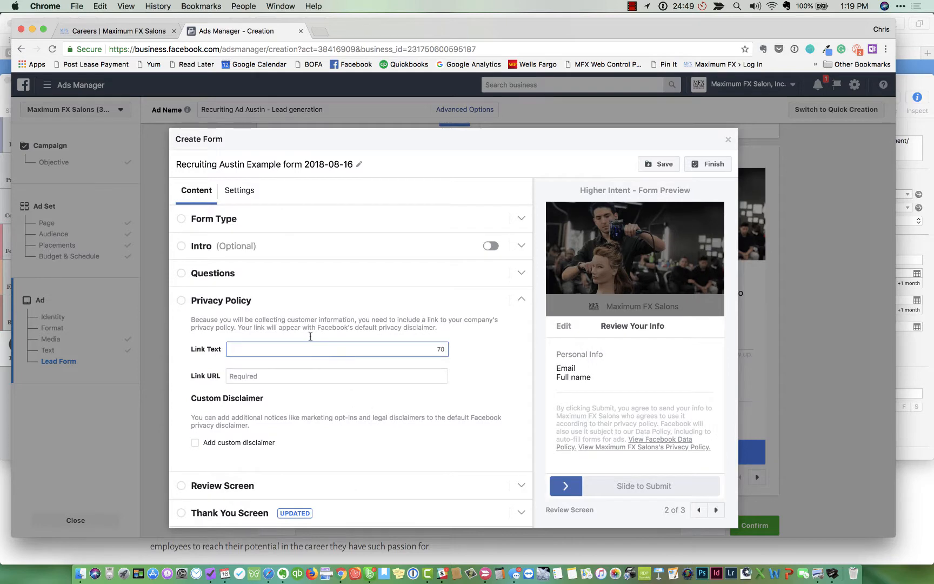
{"action": "left_click", "coordinate": [139, 31]}
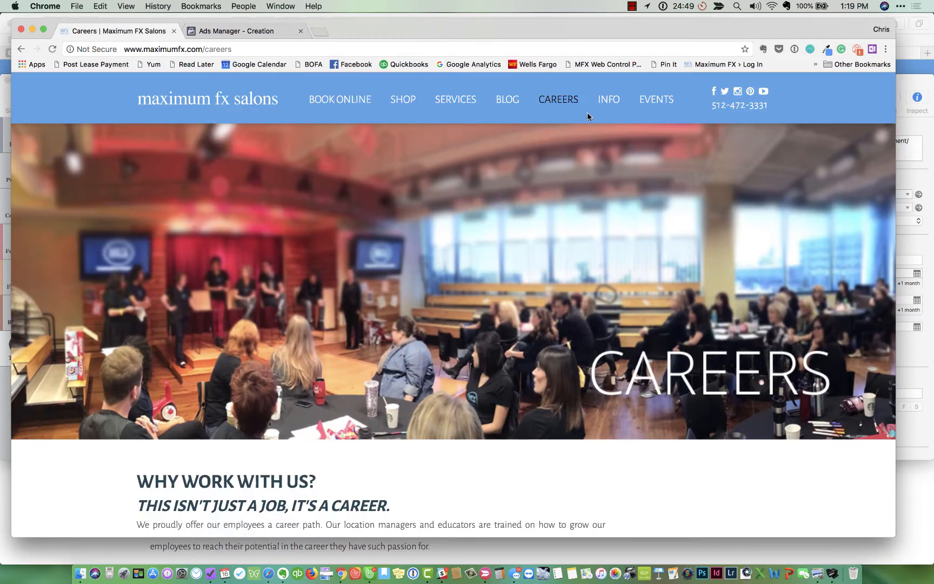
{"action": "left_click", "coordinate": [609, 104]}
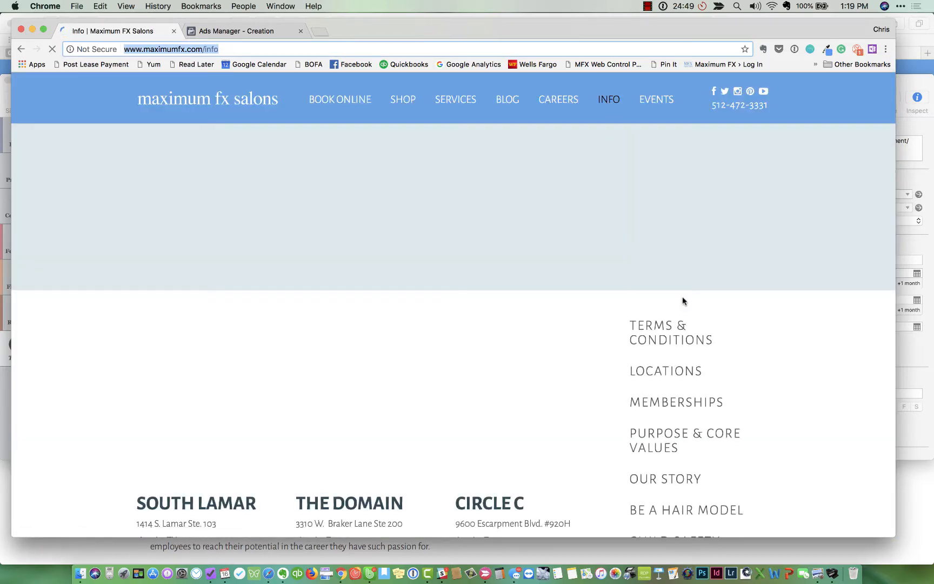
{"action": "scroll", "coordinate": [688, 429], "scroll_direction": "down", "scroll_amount": 5}
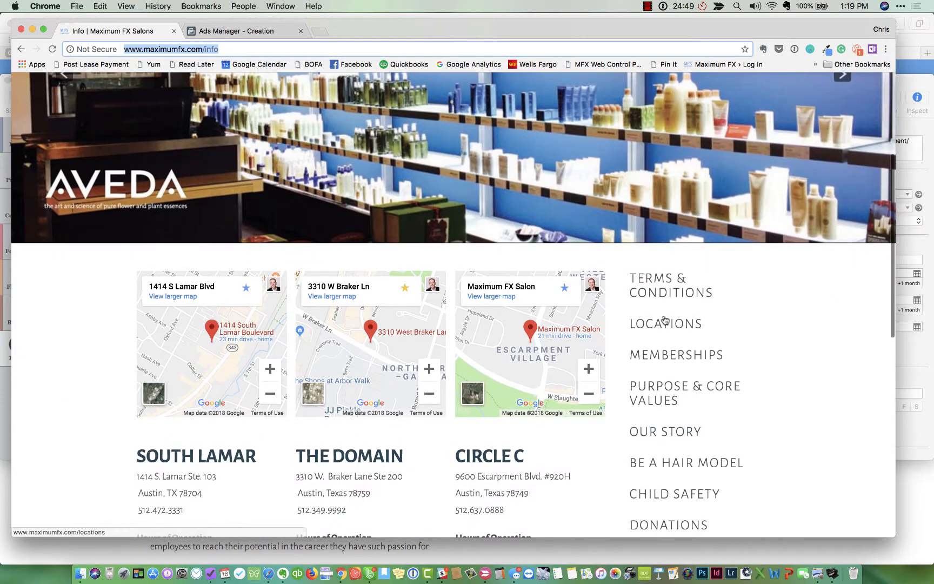
{"action": "left_click", "coordinate": [660, 301]}
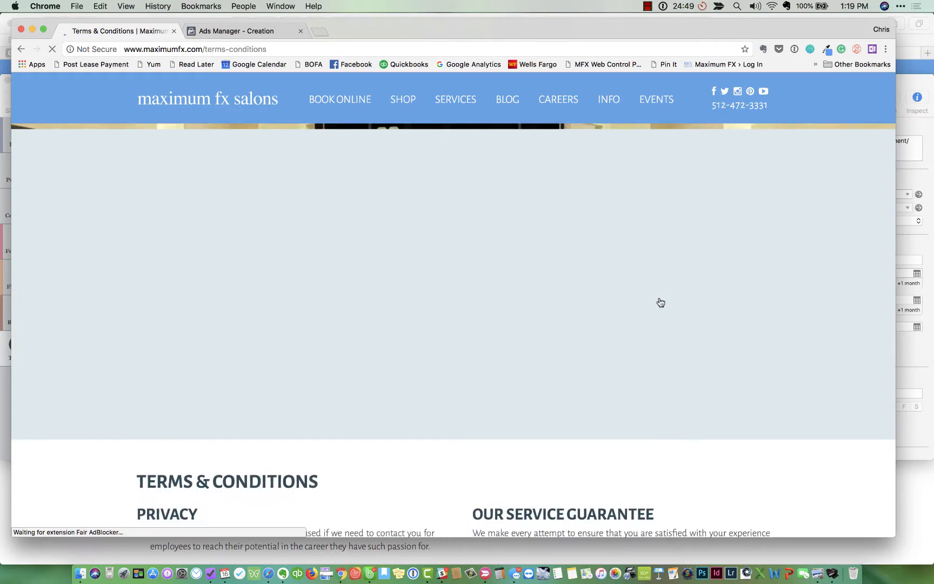
{"action": "scroll", "coordinate": [450, 412], "scroll_direction": "down", "scroll_amount": 4}
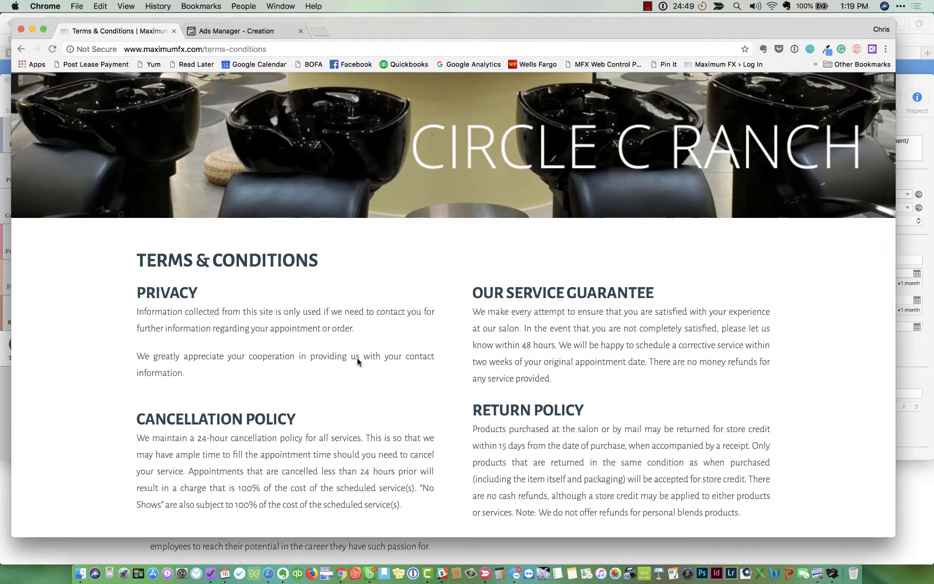
{"action": "scroll", "coordinate": [357, 358], "scroll_direction": "up", "scroll_amount": 5}
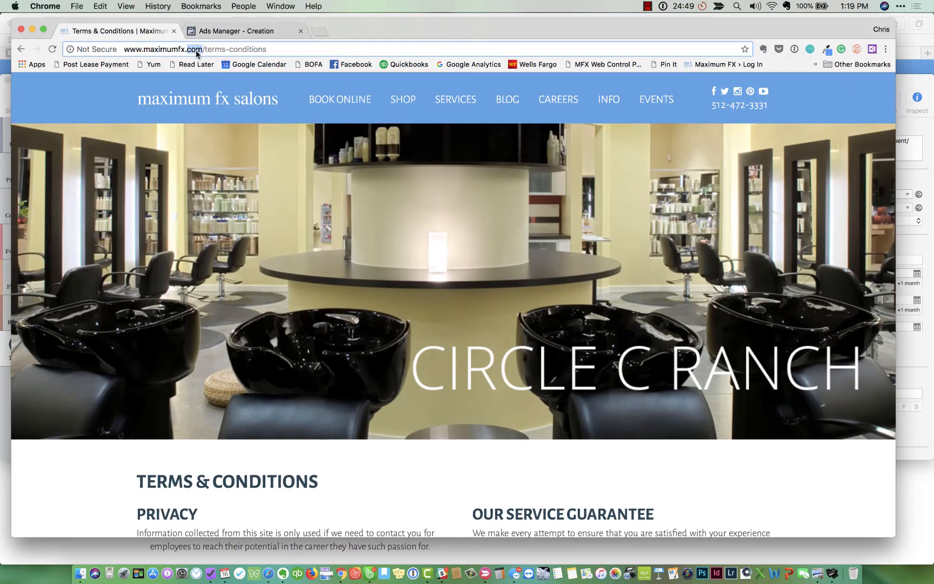
{"action": "left_click", "coordinate": [195, 50]}
{"action": "key", "text": "super+c"}
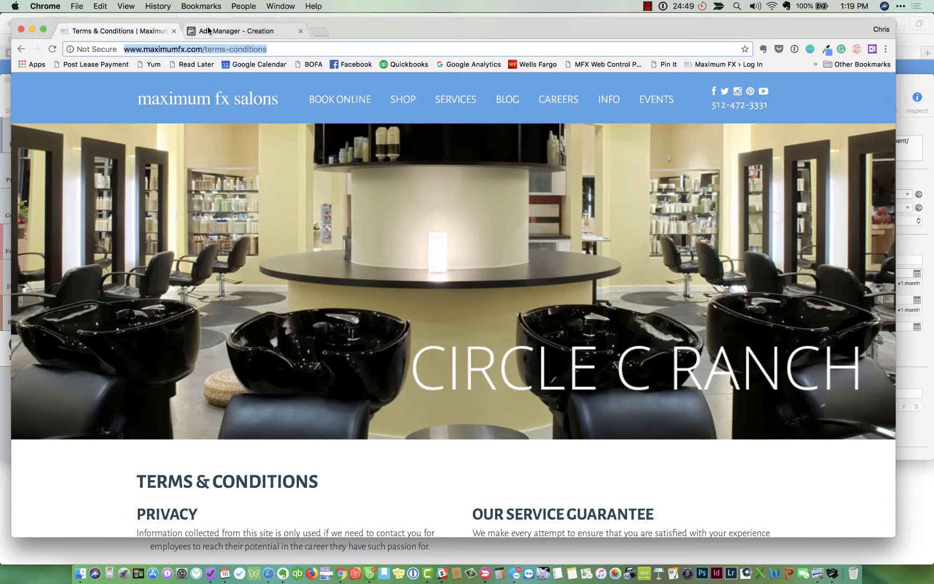
{"action": "left_click", "coordinate": [208, 31]}
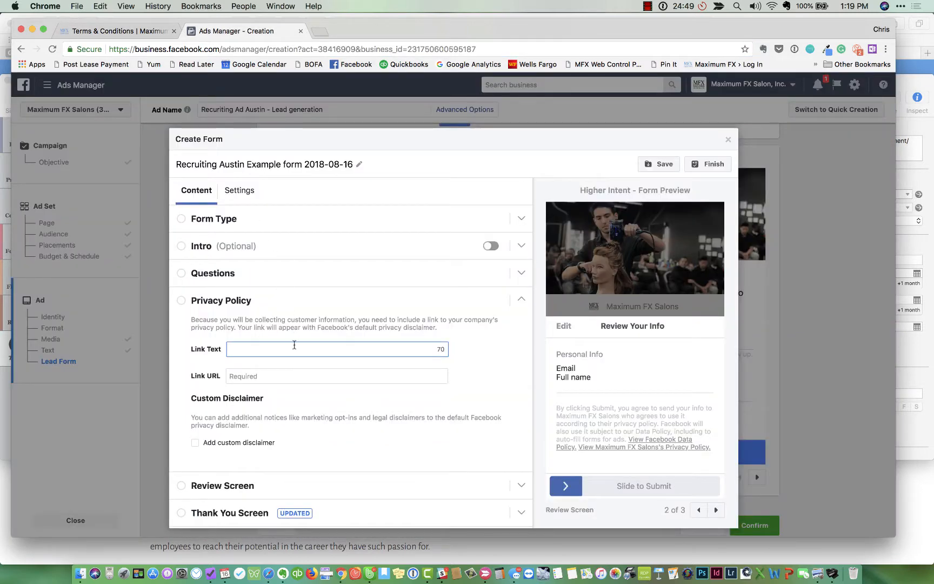
{"action": "left_click", "coordinate": [296, 376]}
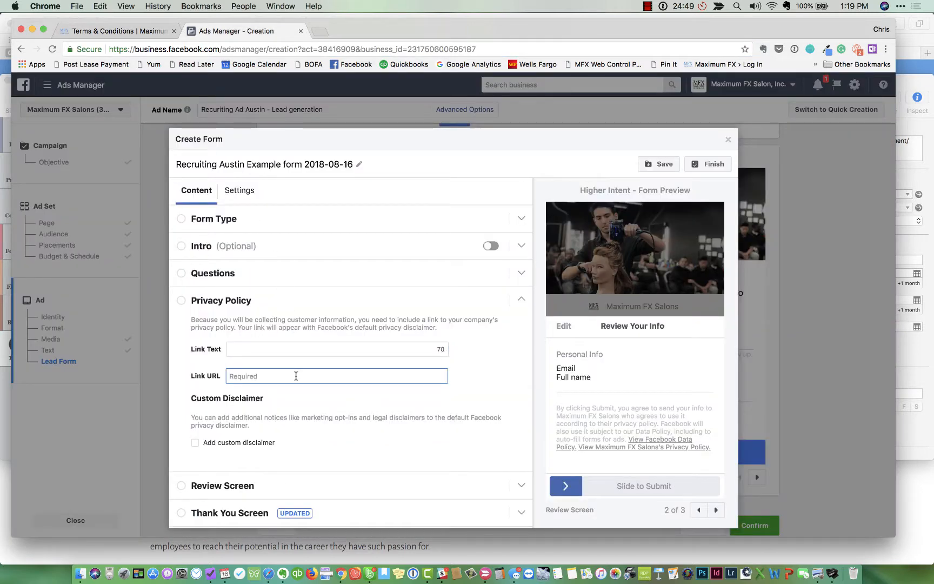
{"action": "key", "text": "super+v"}
{"action": "left_click", "coordinate": [362, 351]}
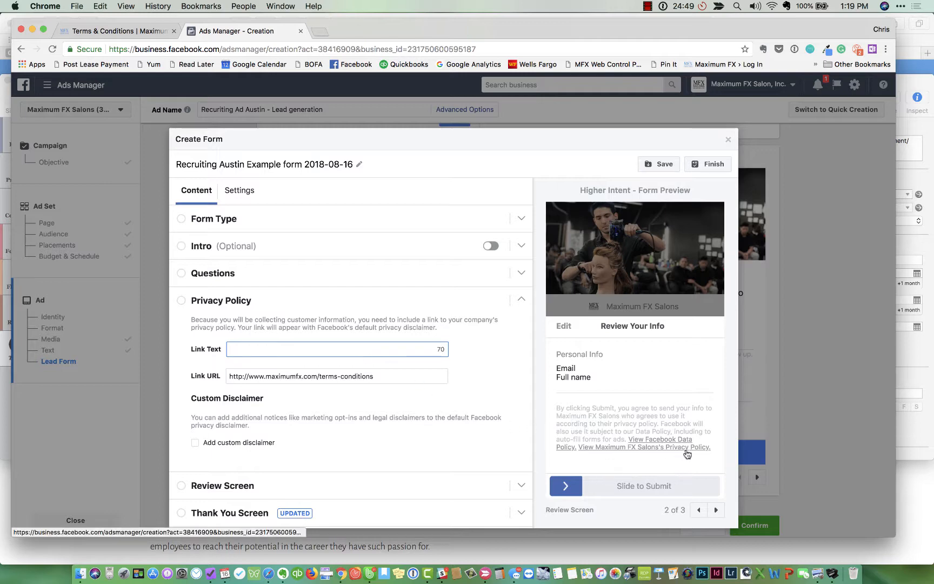
{"action": "left_click", "coordinate": [416, 451]}
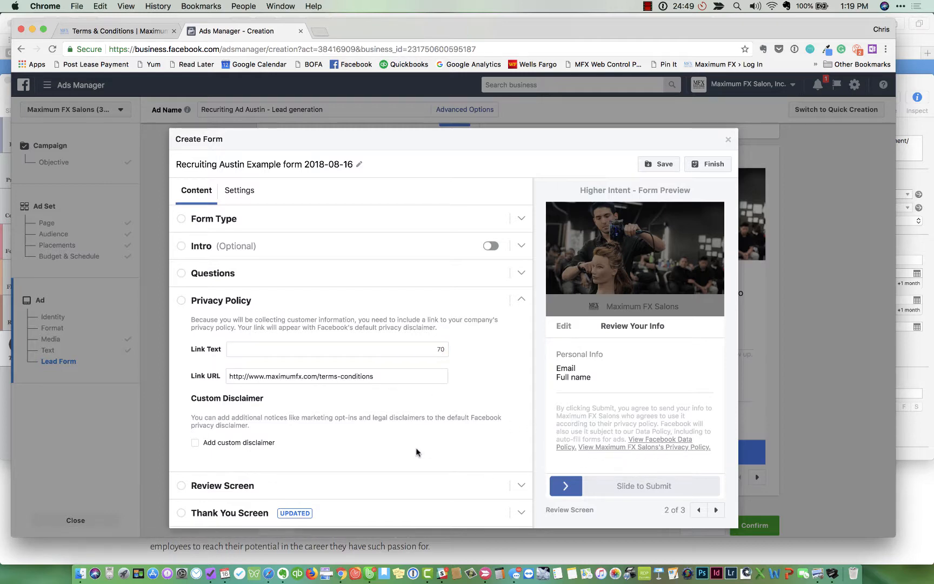
Check the Review Screen description and the Form Type selection of the lead form
{"action": "scroll", "coordinate": [418, 452], "scroll_direction": "down", "scroll_amount": 2}
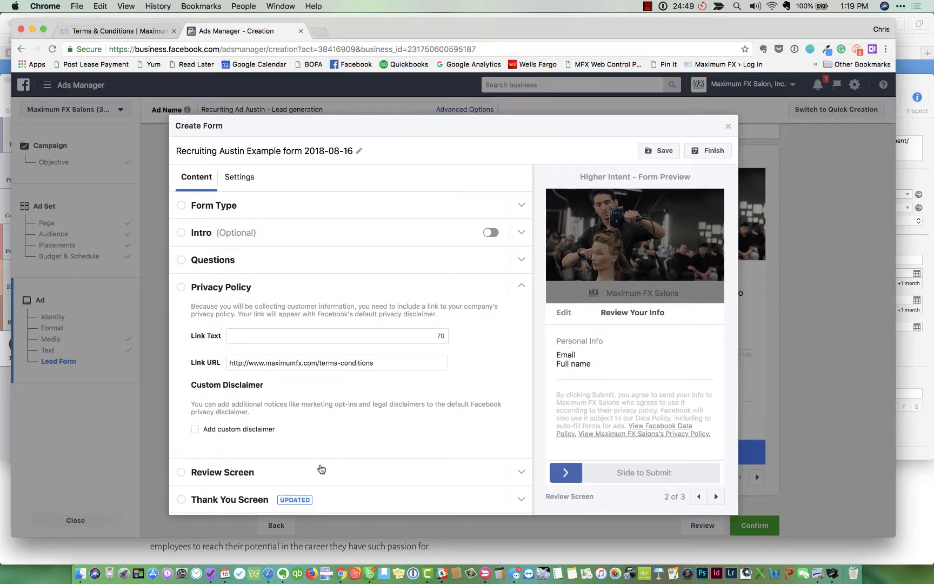
{"action": "left_click", "coordinate": [321, 469]}
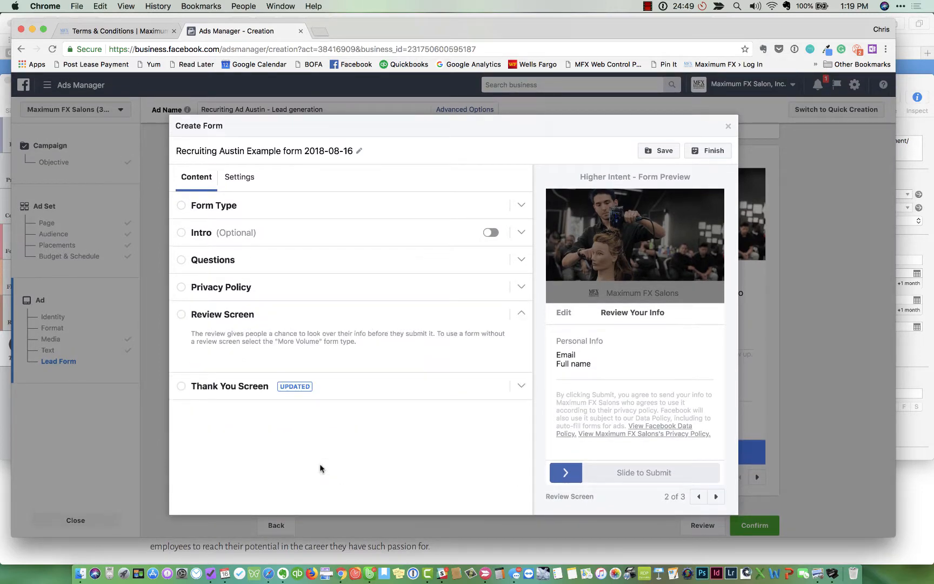
{"action": "scroll", "coordinate": [643, 365], "scroll_direction": "up", "scroll_amount": 2}
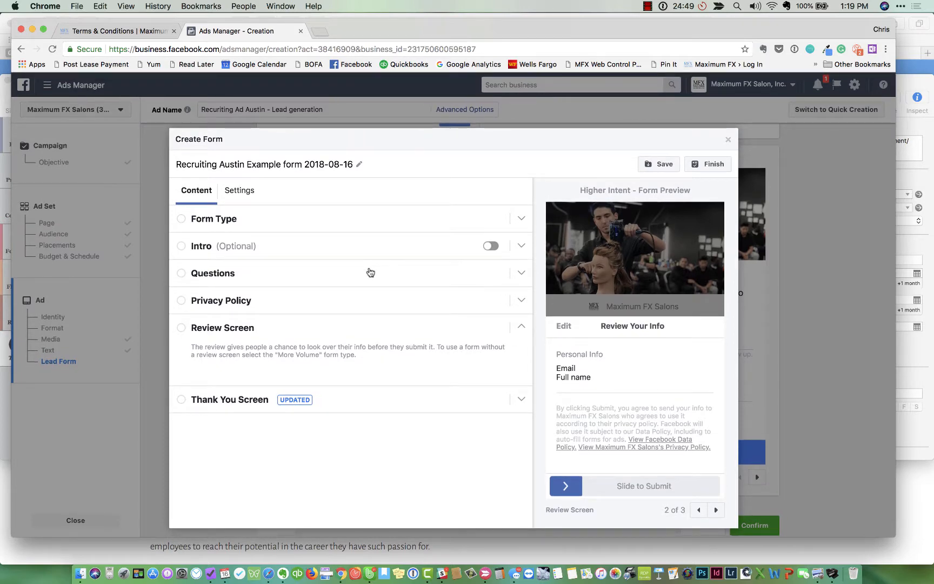
{"action": "left_click", "coordinate": [365, 226]}
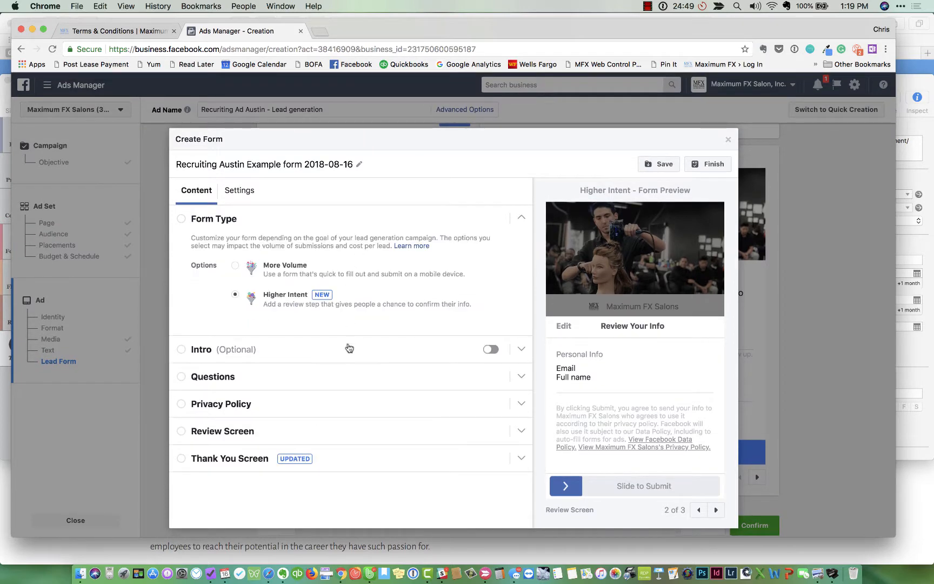
Show all user information options in the form's questions and add Phone number
{"action": "left_click", "coordinate": [347, 377]}
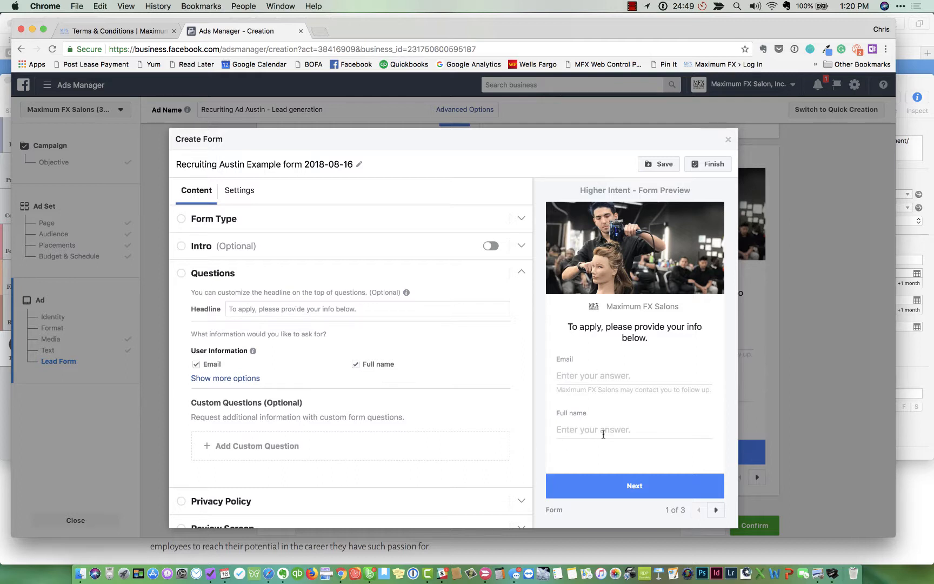
{"action": "left_click", "coordinate": [247, 378]}
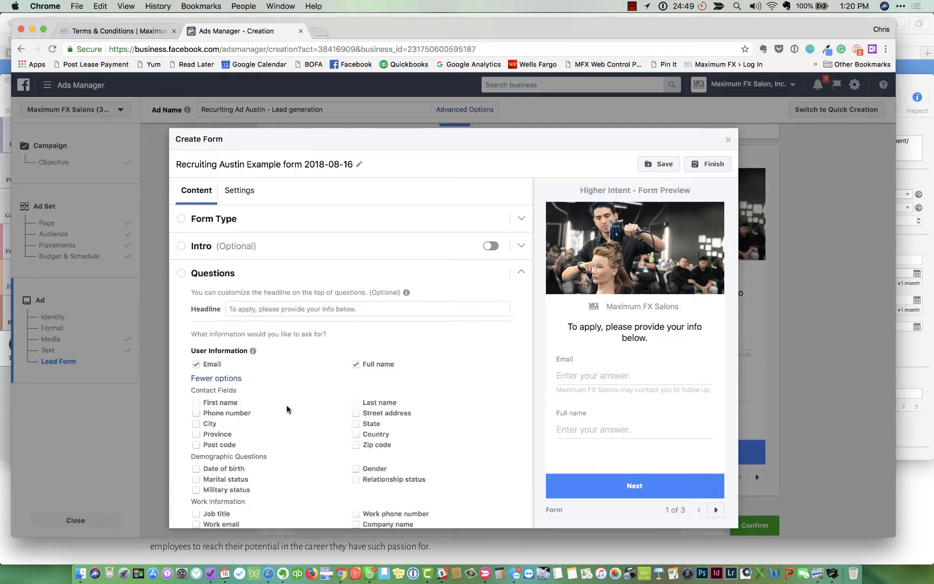
{"action": "scroll", "coordinate": [288, 409], "scroll_direction": "down", "scroll_amount": 2}
{"action": "left_click", "coordinate": [197, 363]}
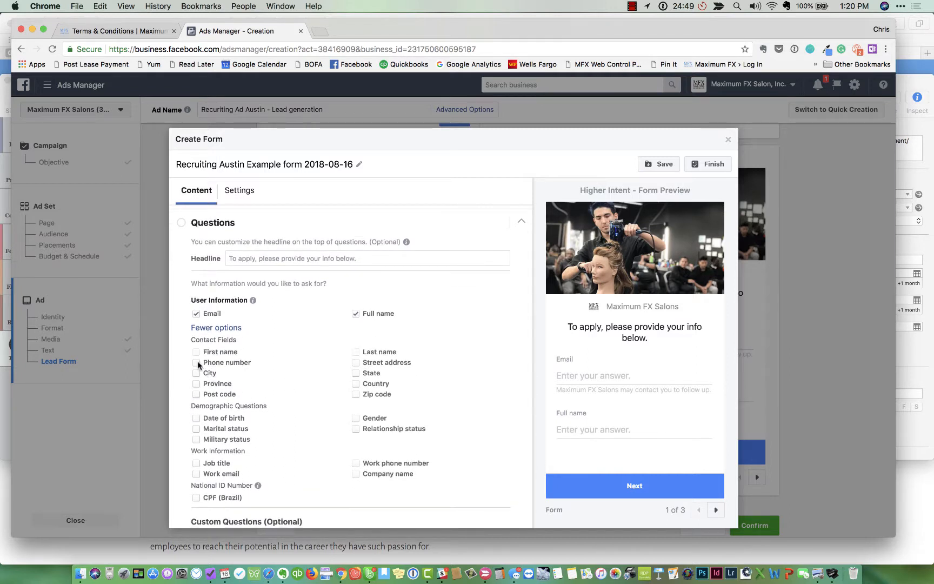
{"action": "scroll", "coordinate": [600, 426], "scroll_direction": "down", "scroll_amount": 1}
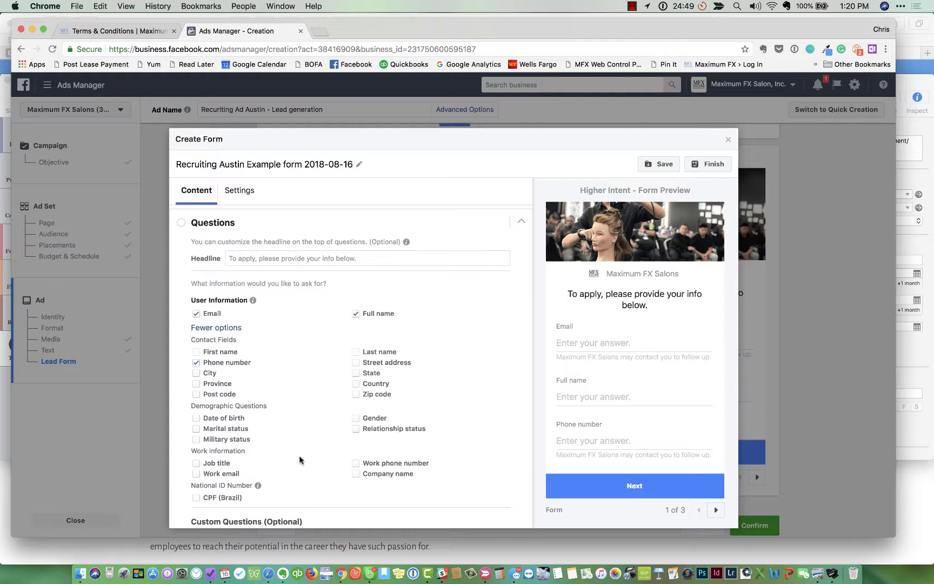
Remove and restore the Email question, and remove Phone number from the form
{"action": "left_click", "coordinate": [197, 314]}
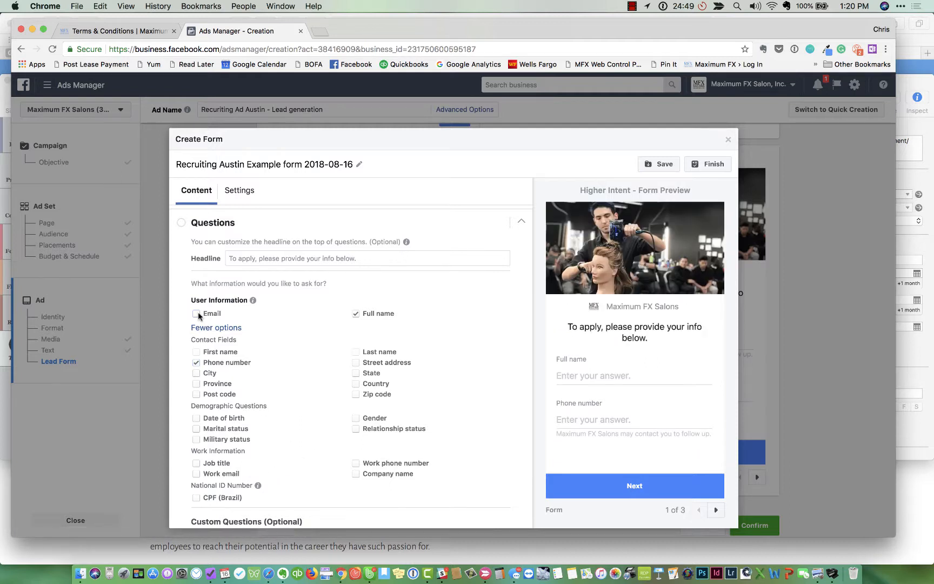
{"action": "left_click", "coordinate": [197, 314]}
{"action": "left_click", "coordinate": [196, 363]}
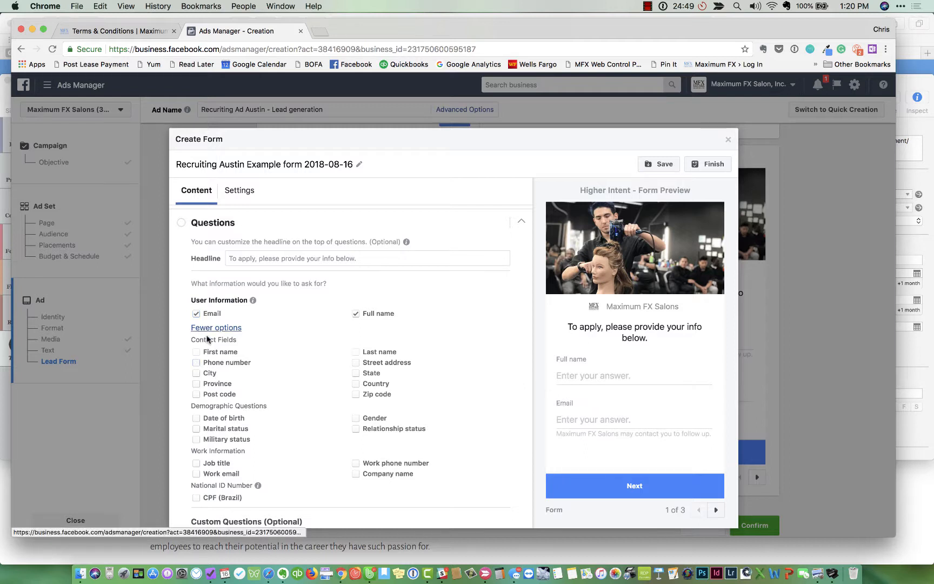
Review the custom question option, the review screen and the Thank You Screen settings, including the required website link
{"action": "scroll", "coordinate": [311, 395], "scroll_direction": "down", "scroll_amount": 5}
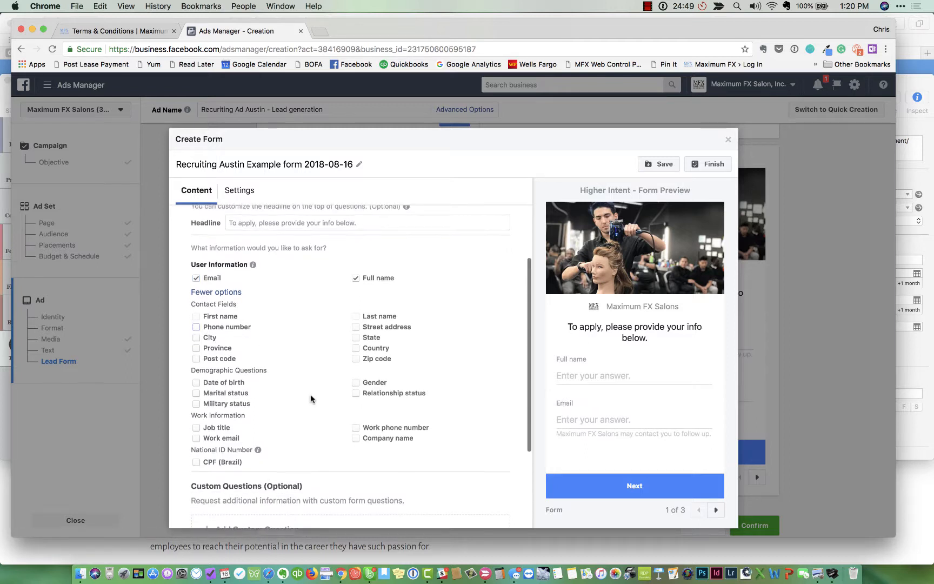
{"action": "scroll", "coordinate": [312, 399], "scroll_direction": "down", "scroll_amount": 2}
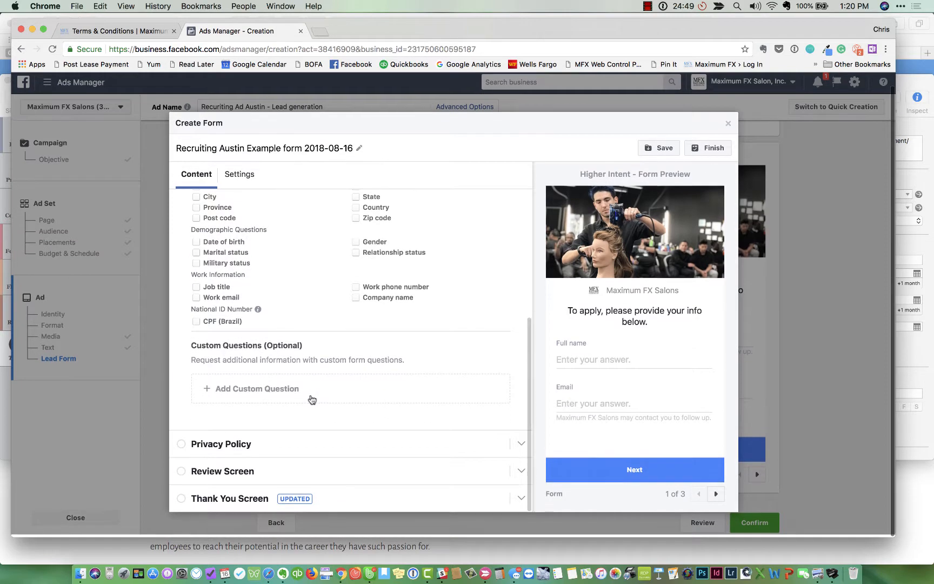
{"action": "left_click", "coordinate": [287, 473]}
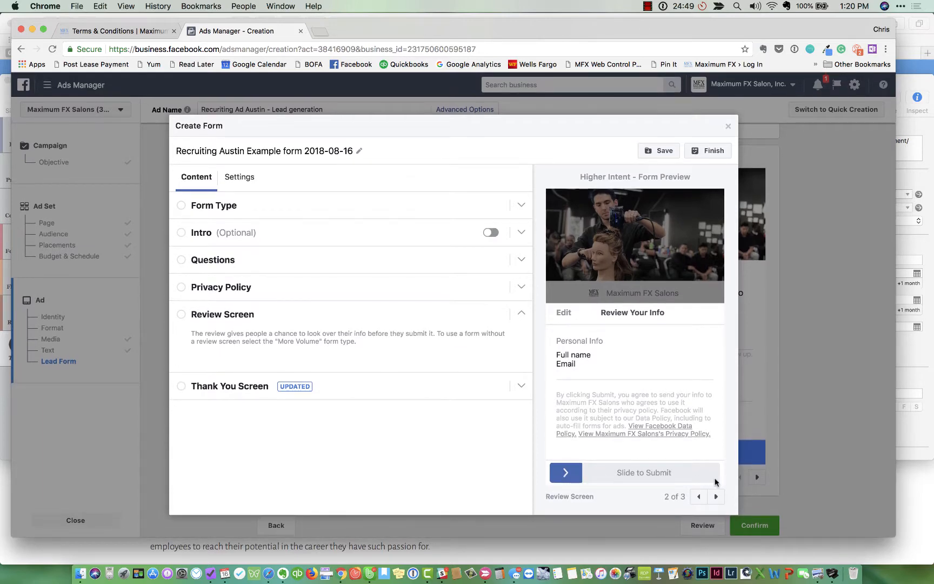
{"action": "left_click", "coordinate": [229, 390]}
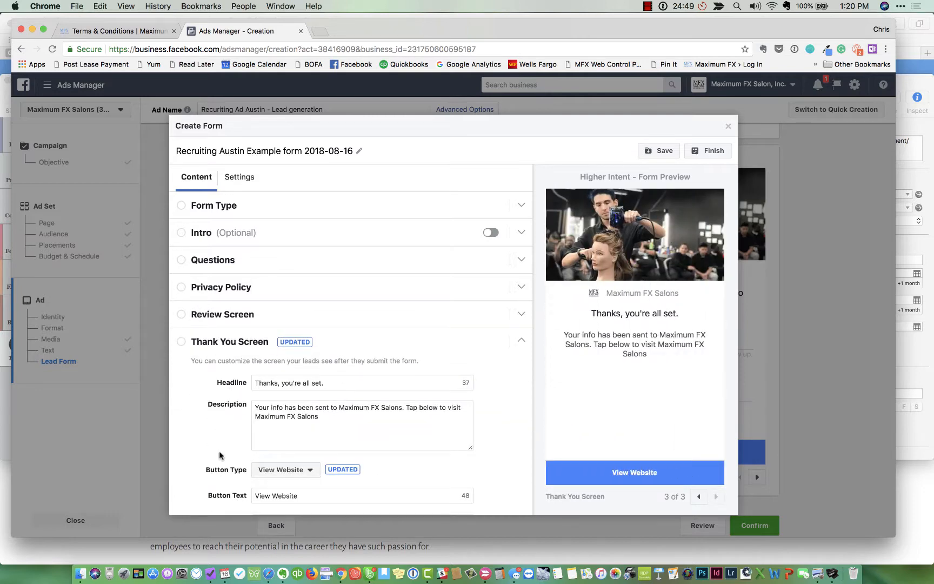
{"action": "scroll", "coordinate": [220, 455], "scroll_direction": "down", "scroll_amount": 2}
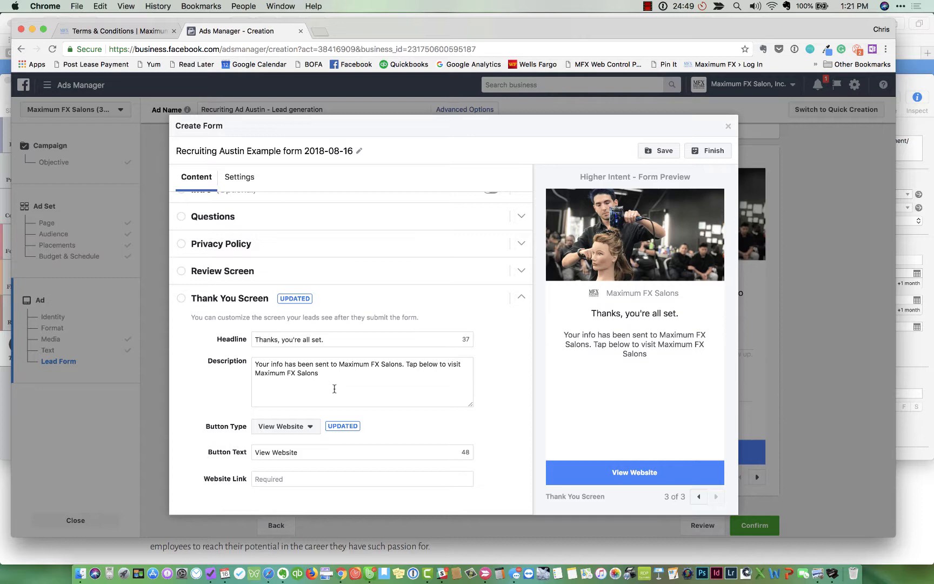
{"action": "left_click", "coordinate": [120, 35]}
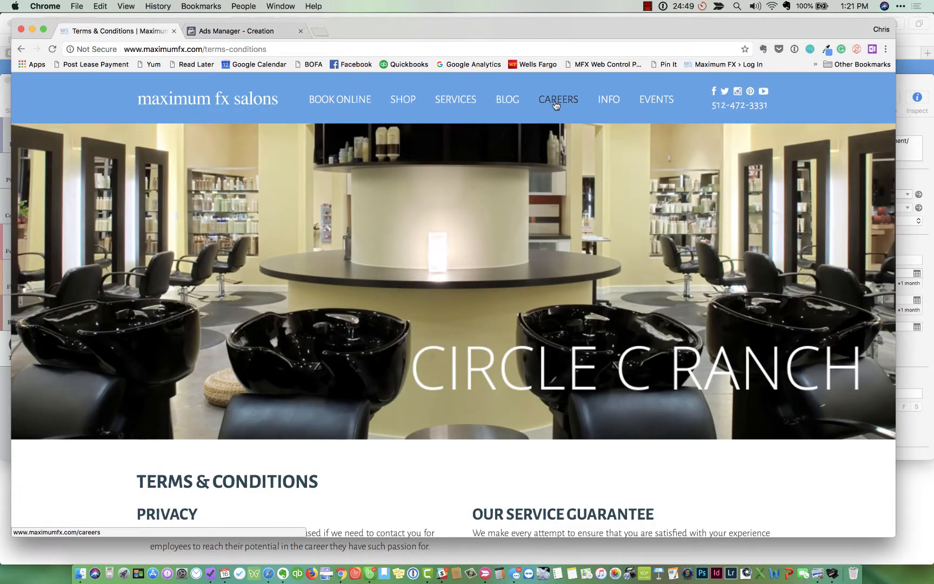
{"action": "left_click", "coordinate": [558, 99]}
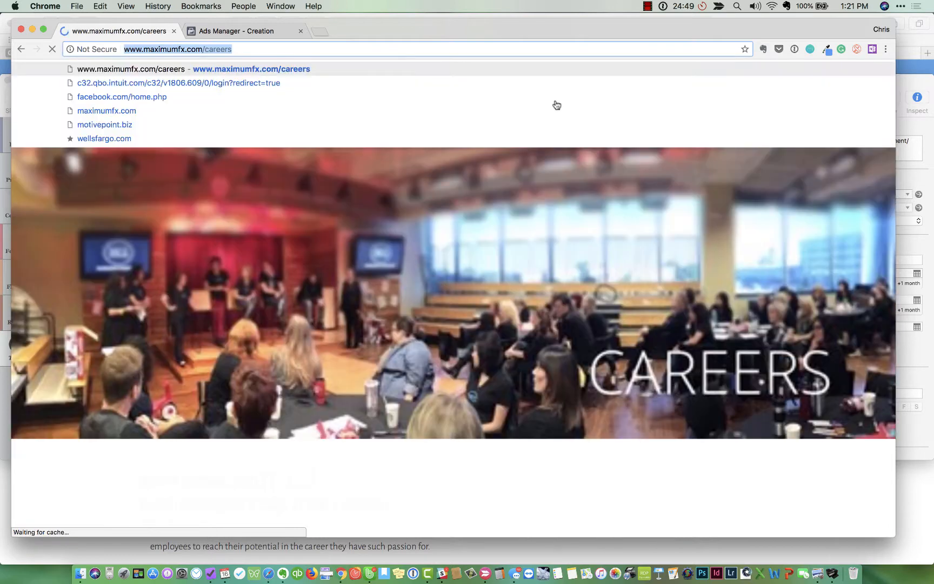
{"action": "left_click", "coordinate": [413, 49]}
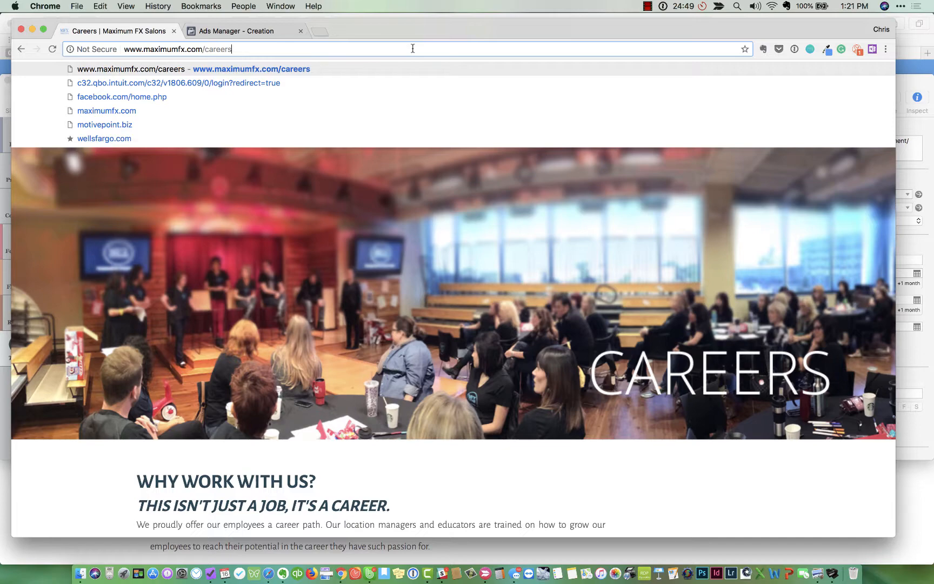
{"action": "triple_click", "coordinate": [412, 49]}
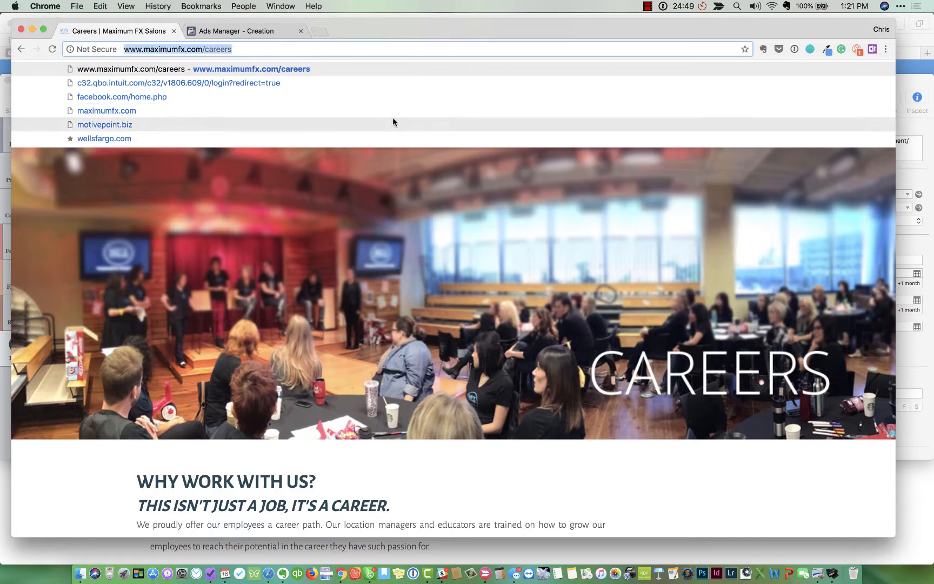
Look through the Careers page's open positions, interview tips and application instructions
{"action": "left_click", "coordinate": [387, 260]}
{"action": "scroll", "coordinate": [387, 259], "scroll_direction": "down", "scroll_amount": 10}
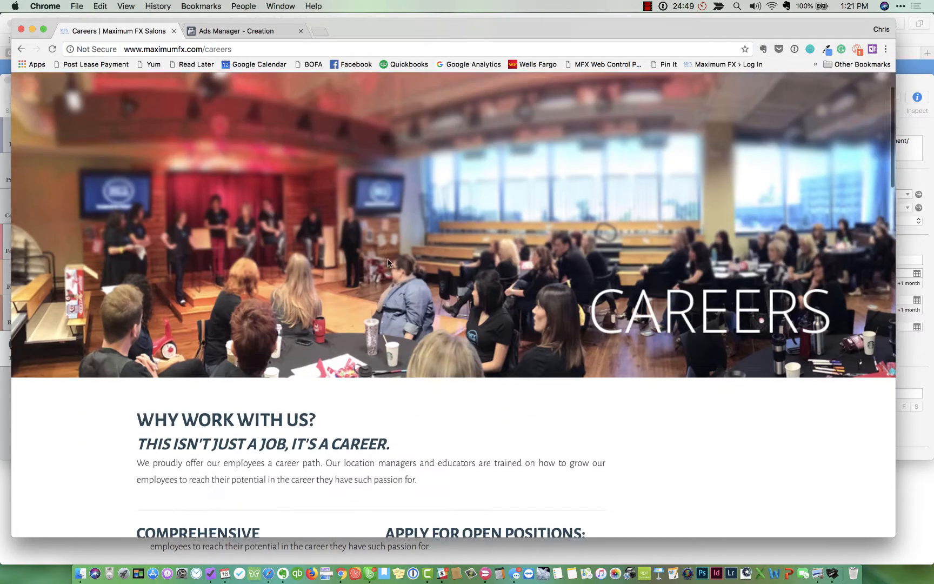
{"action": "scroll", "coordinate": [388, 263], "scroll_direction": "down", "scroll_amount": 4}
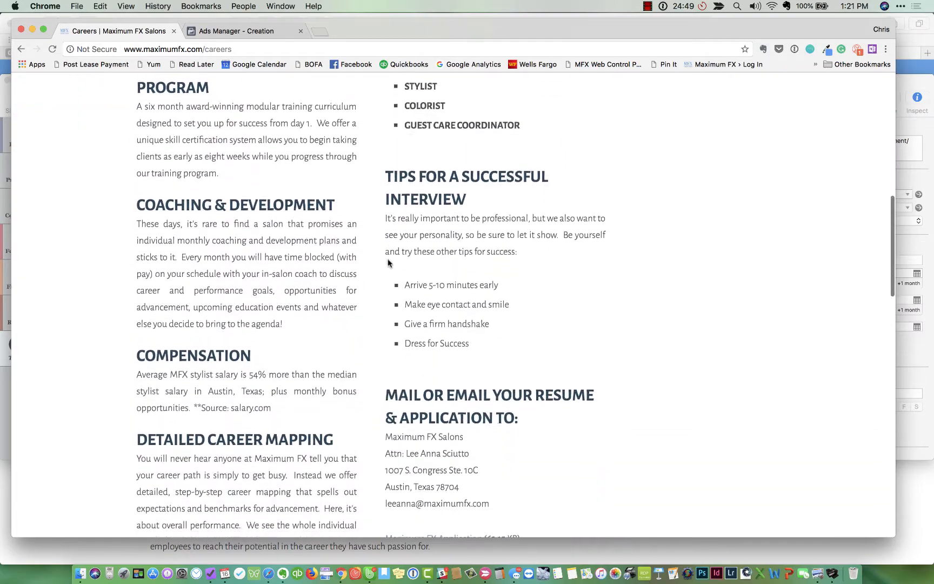
{"action": "scroll", "coordinate": [388, 263], "scroll_direction": "up", "scroll_amount": 10}
{"action": "scroll", "coordinate": [388, 263], "scroll_direction": "up", "scroll_amount": 5}
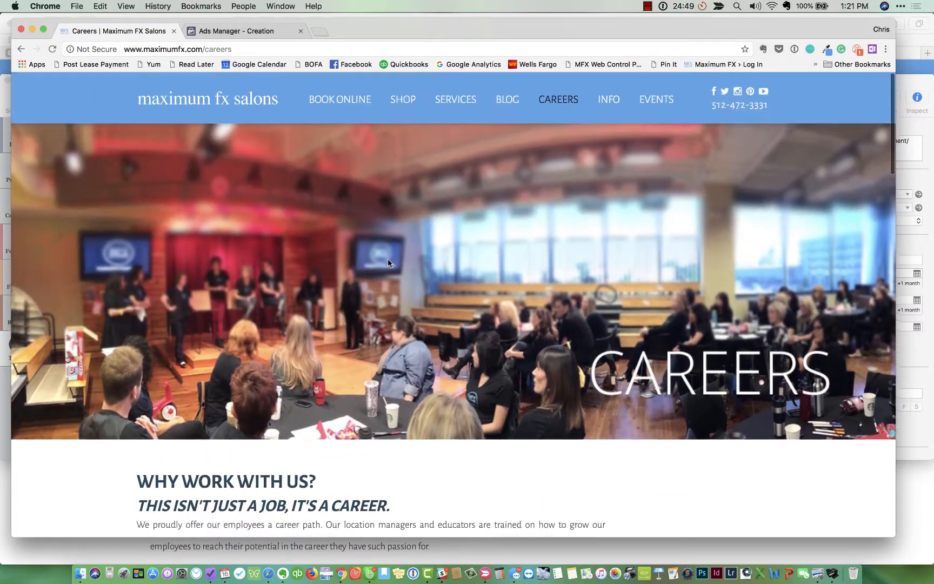
Copy the Careers page's address, return to Ads Manager and select the whole default description on the Thank You Screen
{"action": "scroll", "coordinate": [388, 263], "scroll_direction": "down", "scroll_amount": 6}
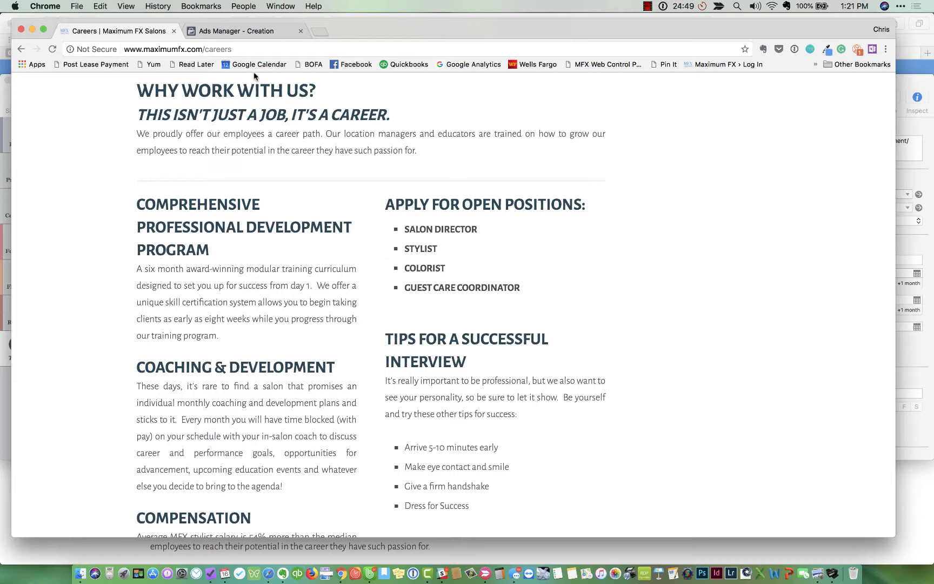
{"action": "left_click", "coordinate": [247, 48]}
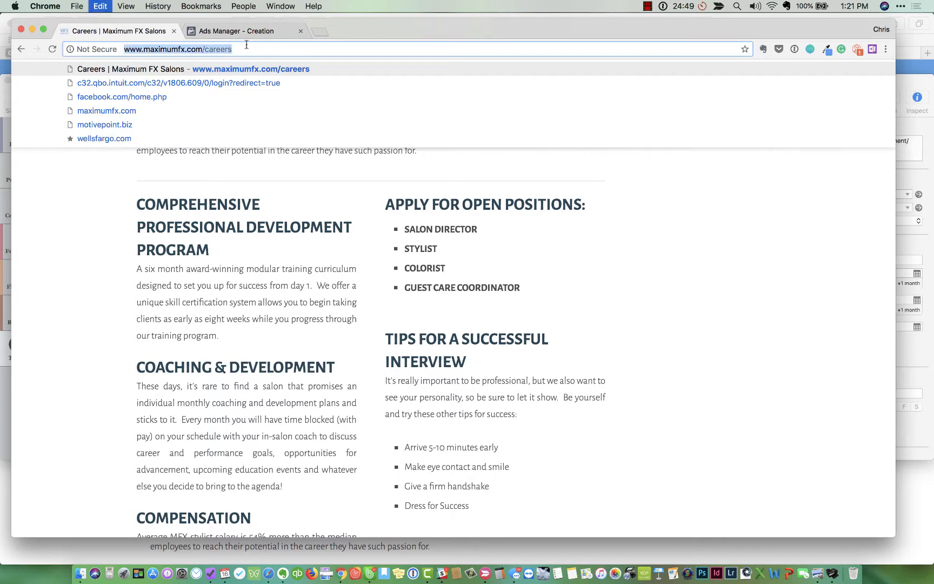
{"action": "left_click", "coordinate": [240, 30]}
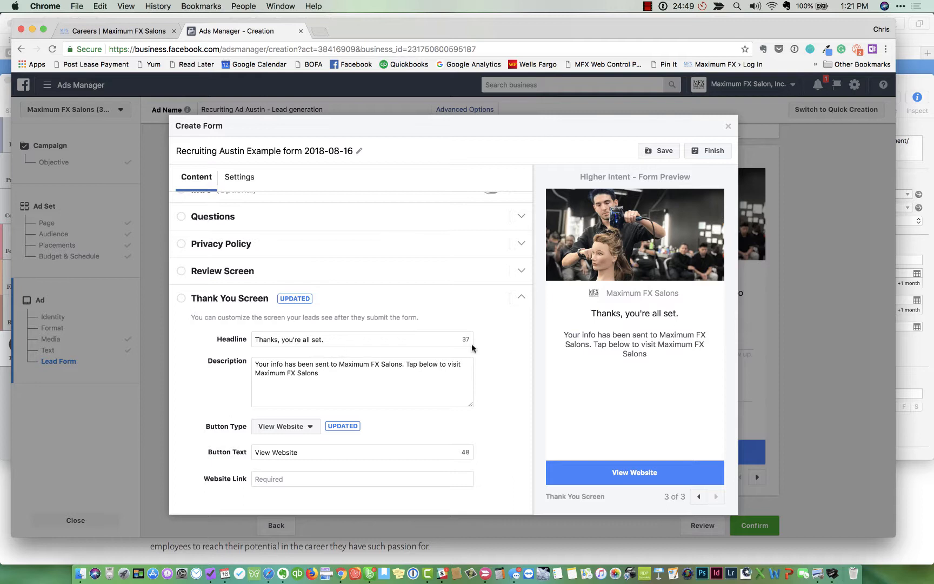
{"action": "left_click", "coordinate": [353, 382]}
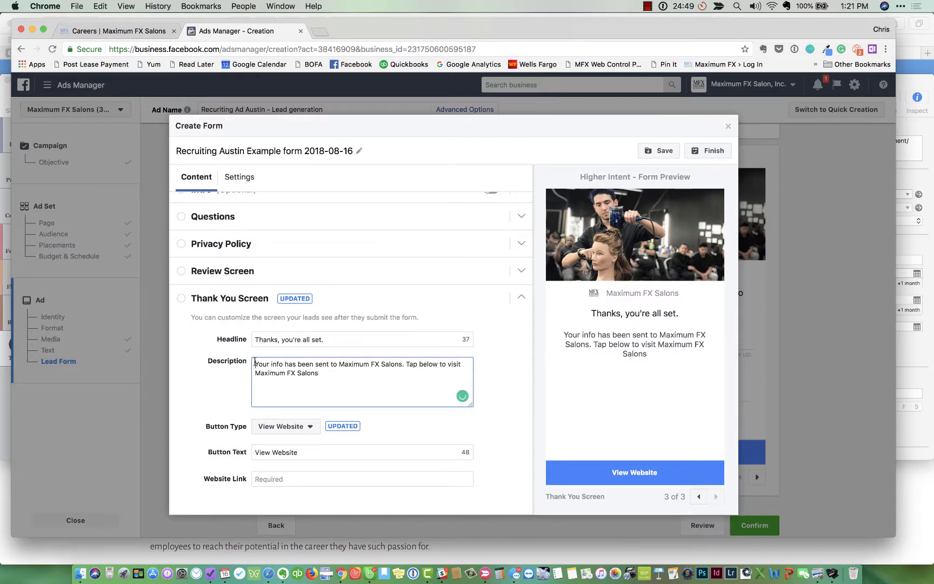
{"action": "left_click_drag", "start_coordinate": [255, 363], "coordinate": [322, 375]}
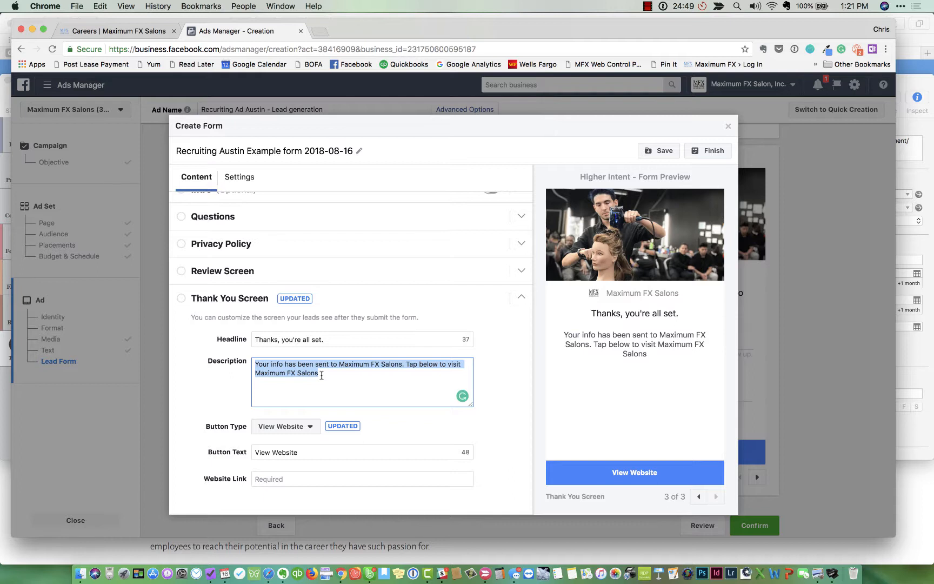
{"action": "type", "text": "We have your inform"}
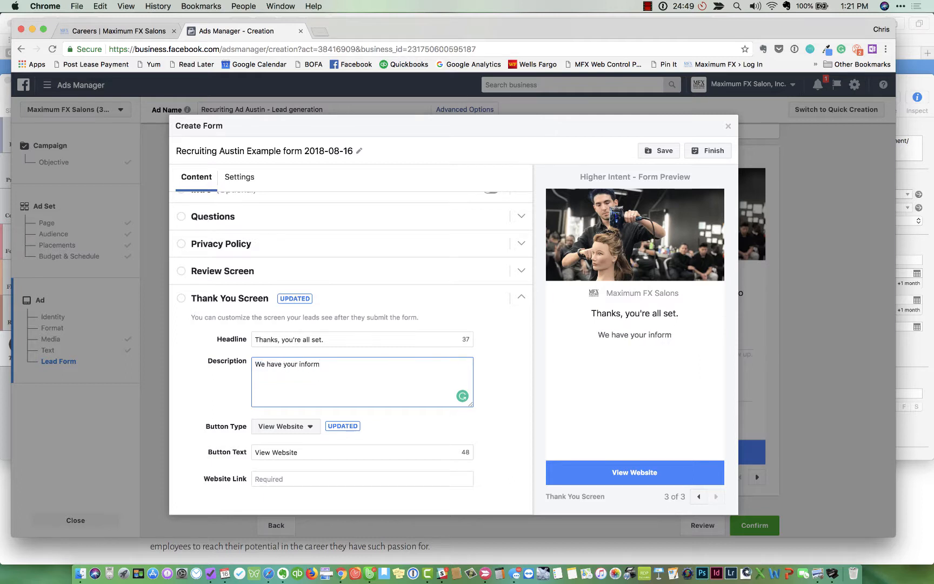
{"action": "type", "text": "ation"}
{"action": "key", "text": "BackSpace"}
{"action": "key", "text": "BackSpace"}
{"action": "key", "text": "BackSpace"}
{"action": "key", "text": "BackSpace"}
{"action": "key", "text": "BackSpace"}
{"action": "key", "text": "BackSpace"}
{"action": "key", "text": "BackSpace"}
{"action": "key", "text": "BackSpace"}
{"action": "key", "text": "BackSpace"}
{"action": "key", "text": "BackSpace"}
{"action": "key", "text": "BackSpace"}
{"action": "key", "text": "BackSpace"}
{"action": "key", "text": "BackSpace"}
{"action": "key", "text": "BackSpace"}
{"action": "key", "text": "BackSpace"}
{"action": "key", "text": "BackSpace"}
{"action": "key", "text": "BackSpace"}
{"action": "key", "text": "BackSpace"}
{"action": "key", "text": "BackSpace"}
{"action": "key", "text": "BackSpace"}
{"action": "key", "text": "BackSpace"}
{"action": "key", "text": "BackSpace"}
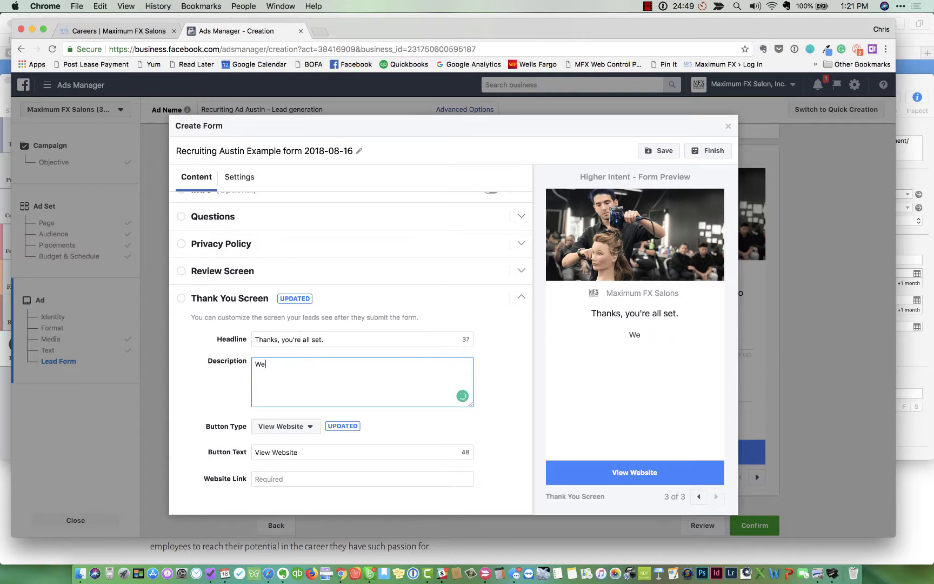
{"action": "key", "text": "BackSpace"}
{"action": "key", "text": "BackSpace"}
Write the description "Someone from our team will be in touch to set up a time to get to know you over the phone."
{"action": "type", "text": "Someone from or team wi"}
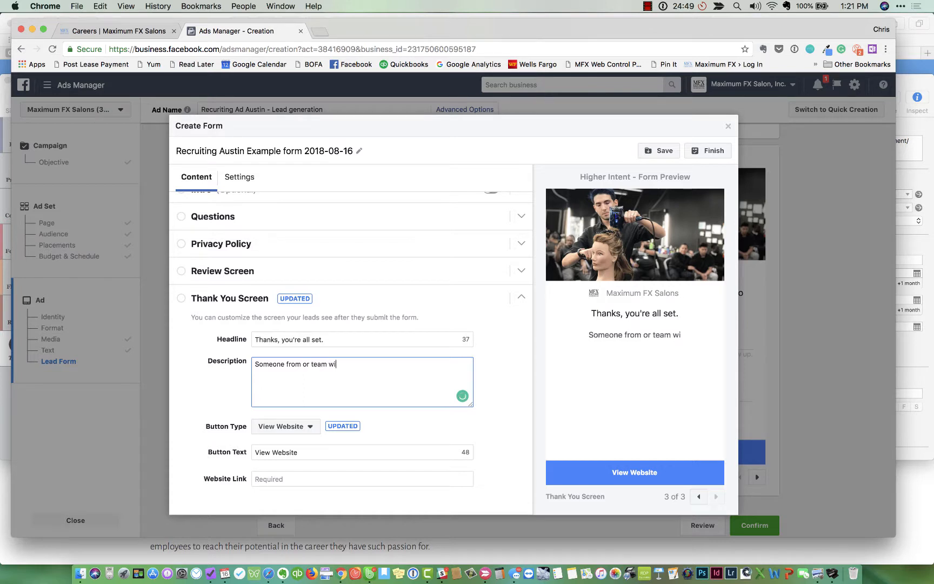
{"action": "type", "text": "ll be in touch to "}
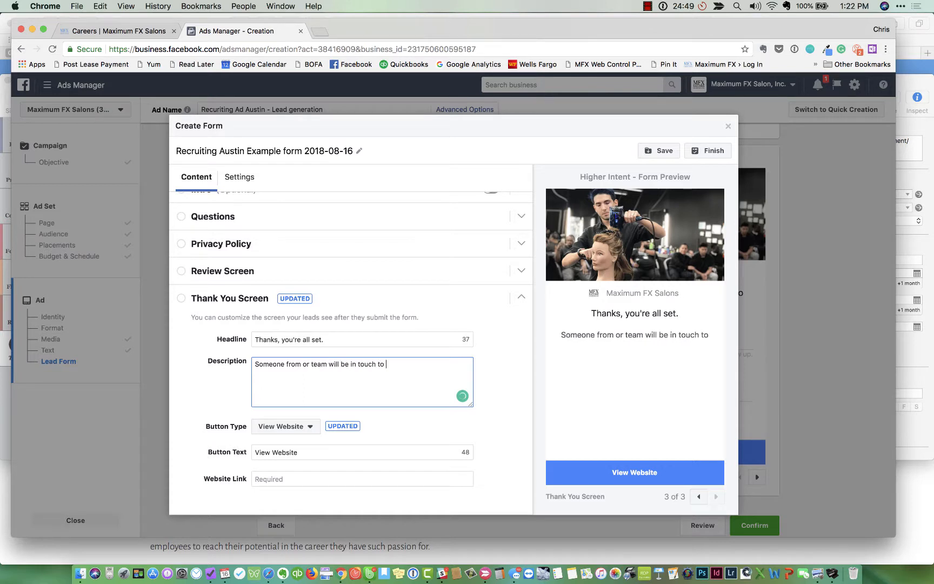
{"action": "type", "text": "set up a time to get to kn"}
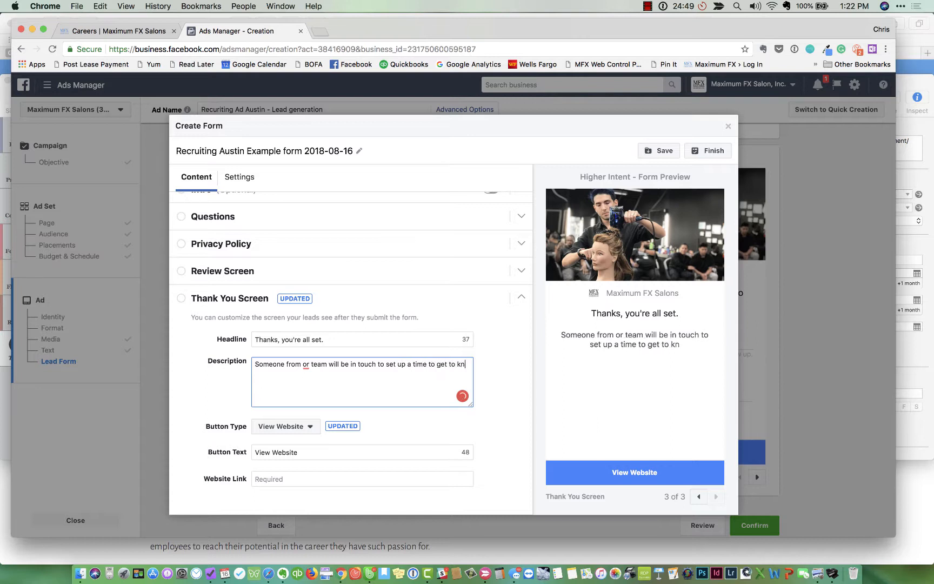
{"action": "type", "text": "ow you over the phone."}
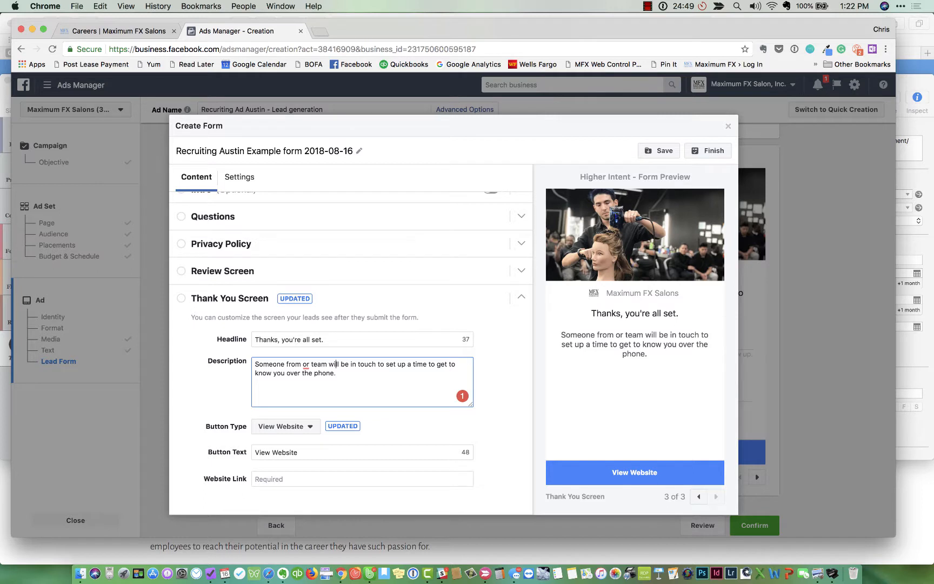
{"action": "key", "text": "Left"}
{"action": "key", "text": "Left"}
{"action": "key", "text": "Left"}
{"action": "key", "text": "Left"}
{"action": "key", "text": "Left"}
{"action": "type", "text": "r"}
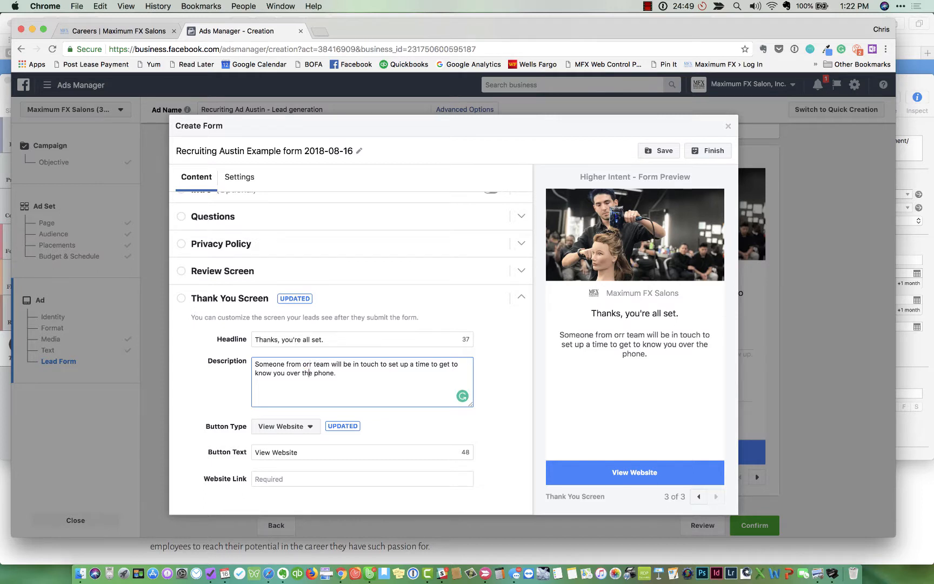
{"action": "key", "text": "BackSpace"}
{"action": "type", "text": "u"}
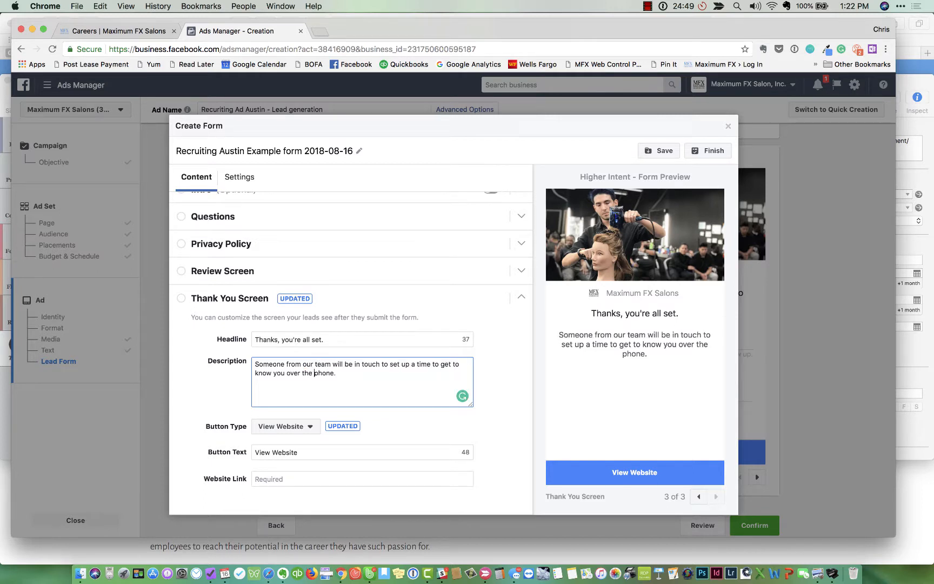
Add "In the meantime, take a moment to see our list of benefits and everything we have to offer" to the description
{"action": "type", "text": "  IN the m"}
{"action": "key", "text": "BackSpace"}
{"action": "key", "text": "BackSpace"}
{"action": "key", "text": "BackSpace"}
{"action": "key", "text": "BackSpace"}
{"action": "key", "text": "BackSpace"}
{"action": "key", "text": "BackSpace"}
{"action": "key", "text": "BackSpace"}
{"action": "type", "text": "n the meantime,"}
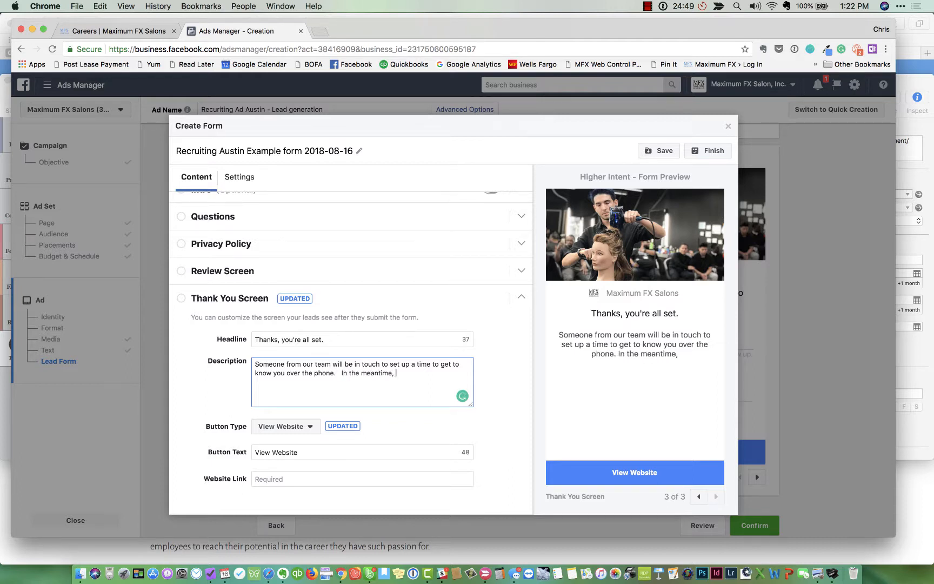
{"action": "type", "text": " take a moment "}
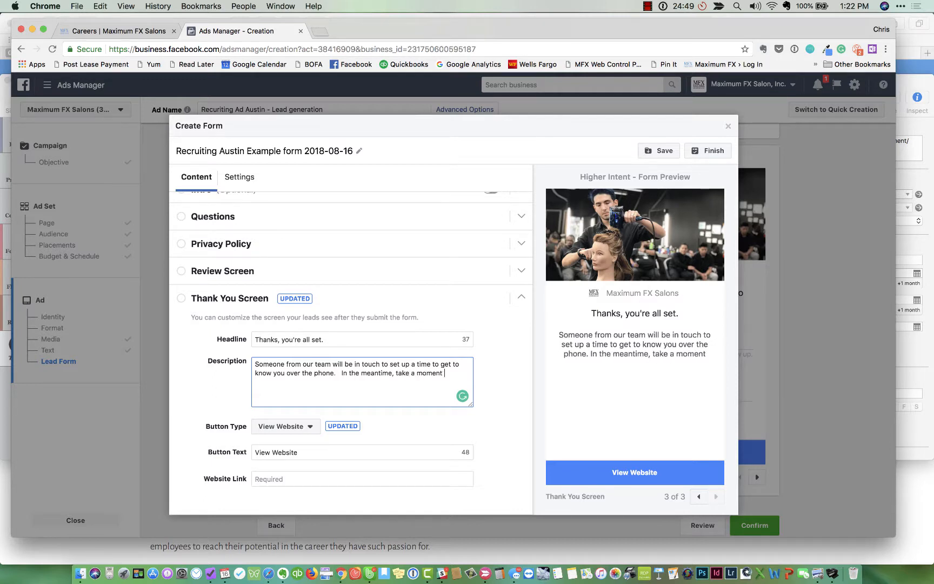
{"action": "type", "text": "to see o"}
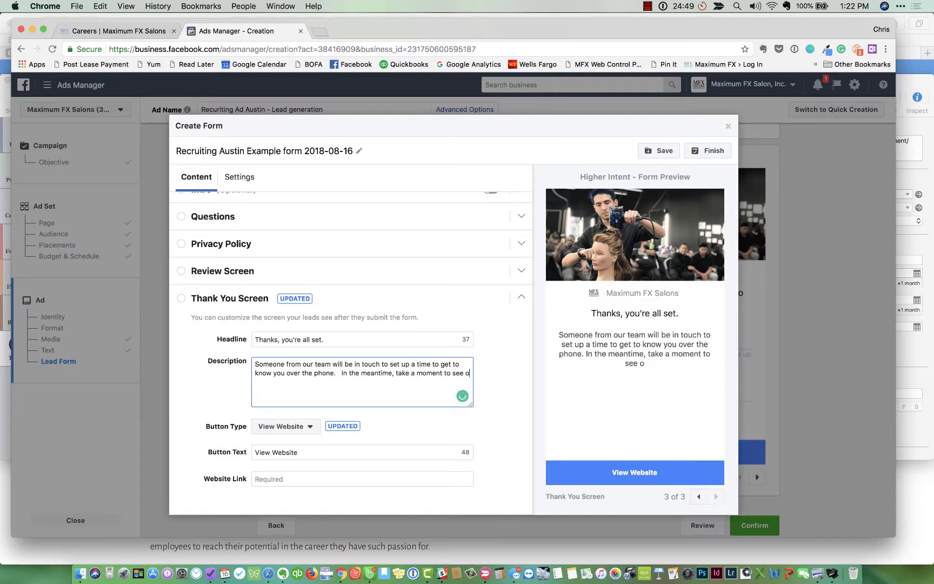
{"action": "type", "text": "ur list of benefits and "}
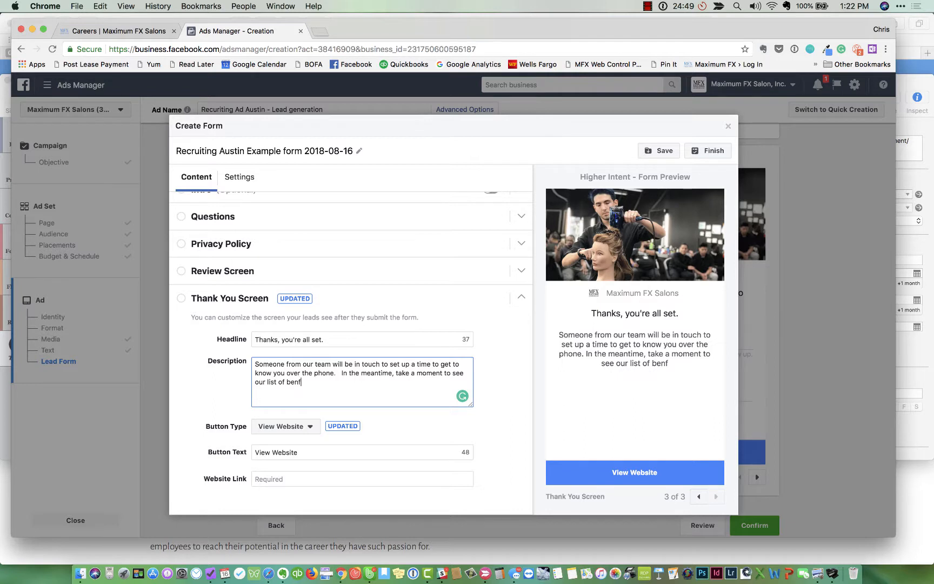
{"action": "type", "text": "everyt"}
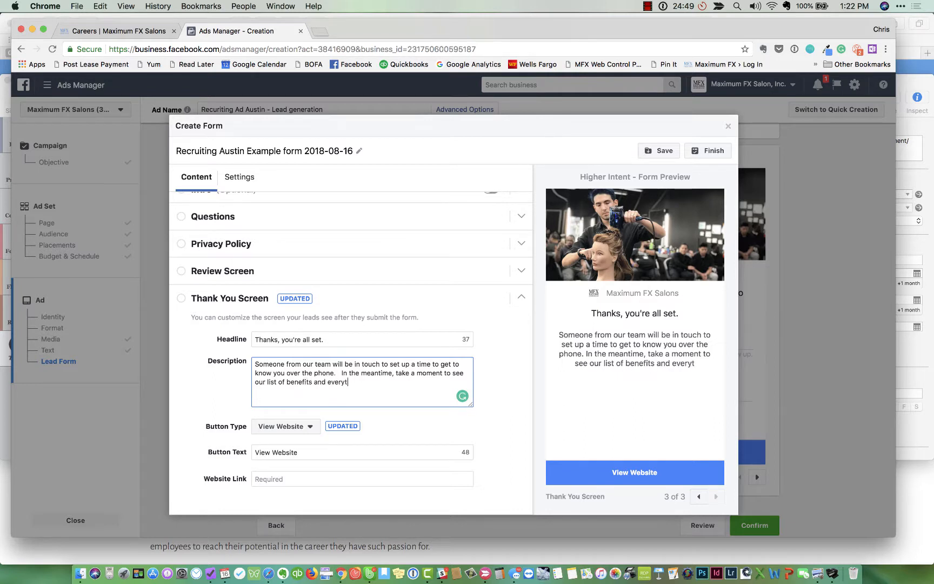
{"action": "type", "text": "hing we have to offer"}
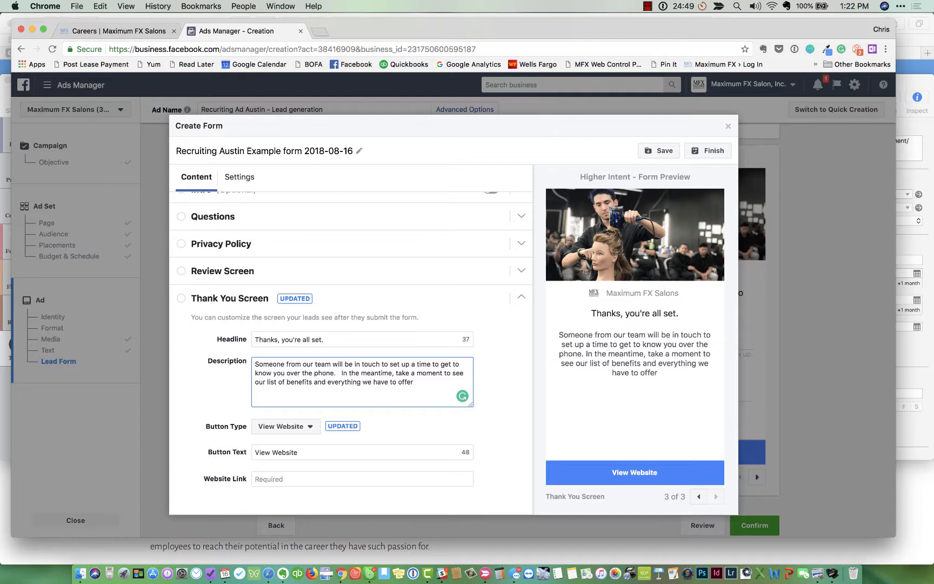
End the description's sentence with a period and add the closing sentence "Click on the link below."
{"action": "type", "text": ".  CLIC"}
{"action": "key", "text": "BackSpace"}
{"action": "key", "text": "BackSpace"}
{"action": "key", "text": "BackSpace"}
{"action": "key", "text": "BackSpace"}
{"action": "type", "text": "Click on the li"}
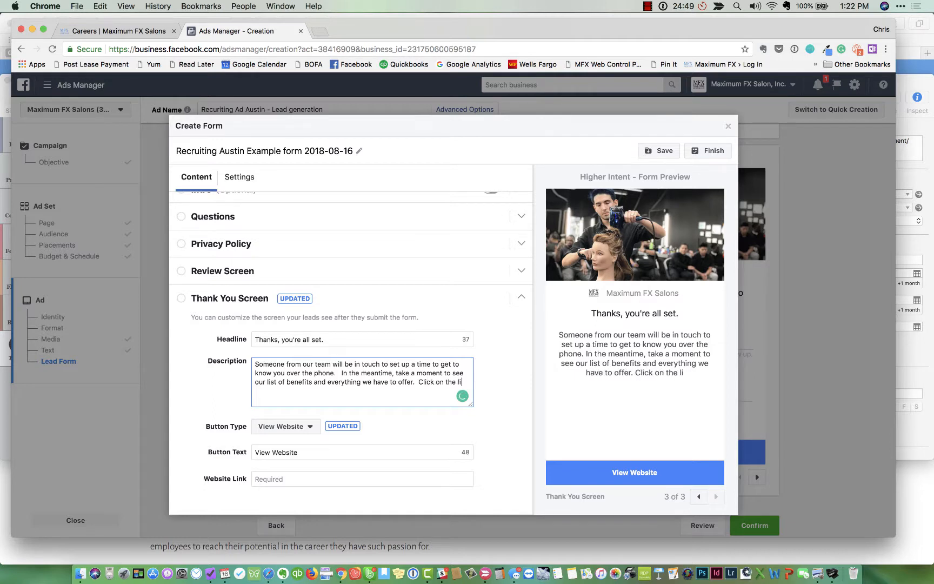
{"action": "type", "text": "nk below."}
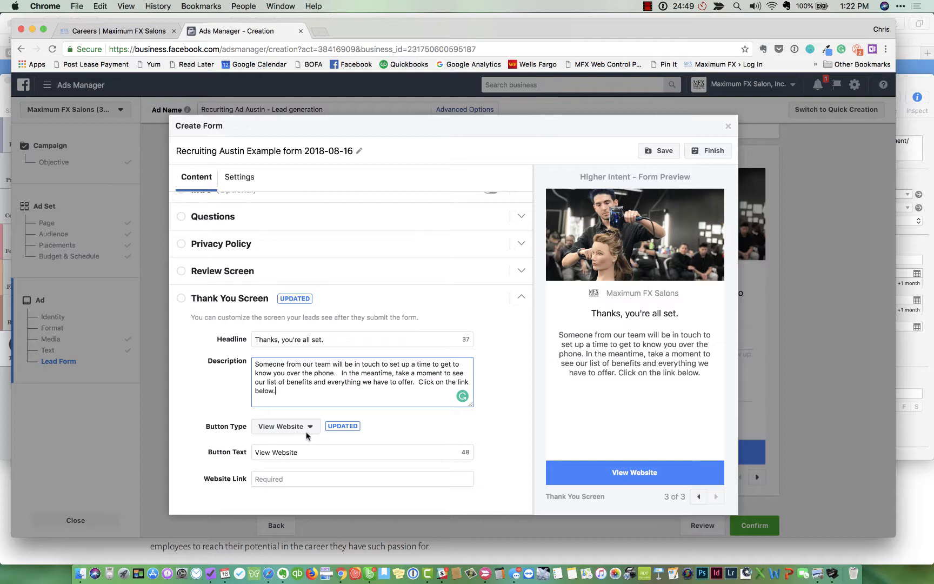
{"action": "left_click", "coordinate": [304, 451]}
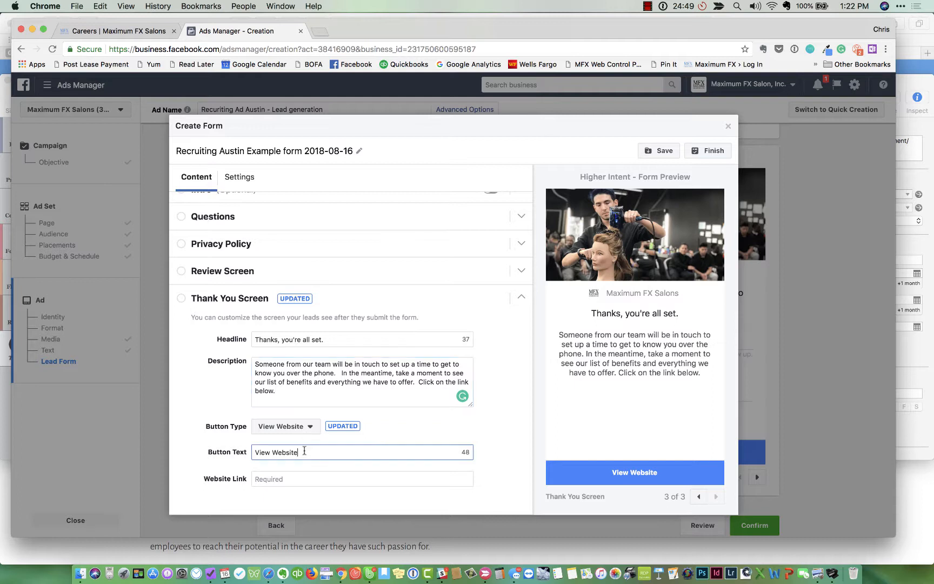
{"action": "key", "text": "shift+alt+Left"}
{"action": "key", "text": "shift+alt+Left"}
{"action": "type", "text": "Take me to Maximum FX"}
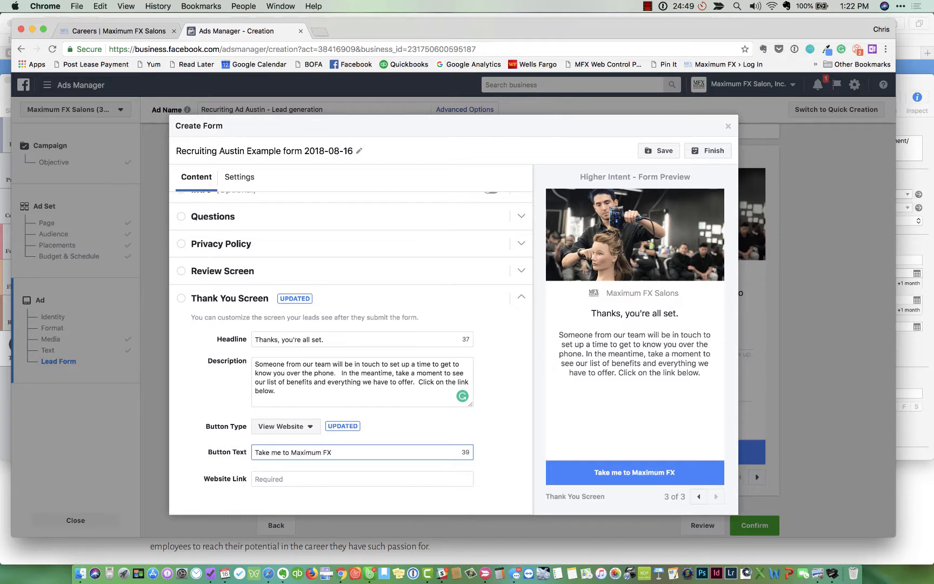
{"action": "type", "text": " Careers "}
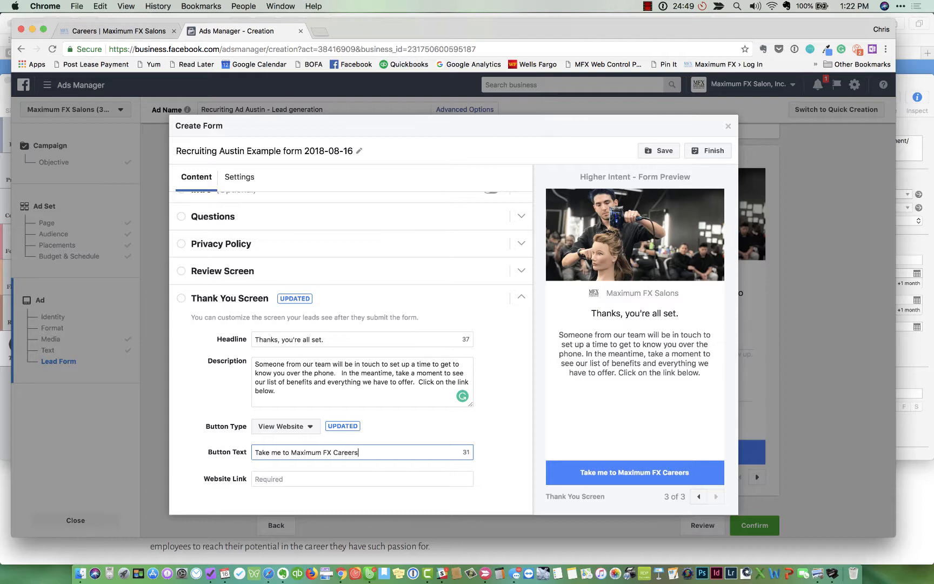
{"action": "type", "text": "page!"}
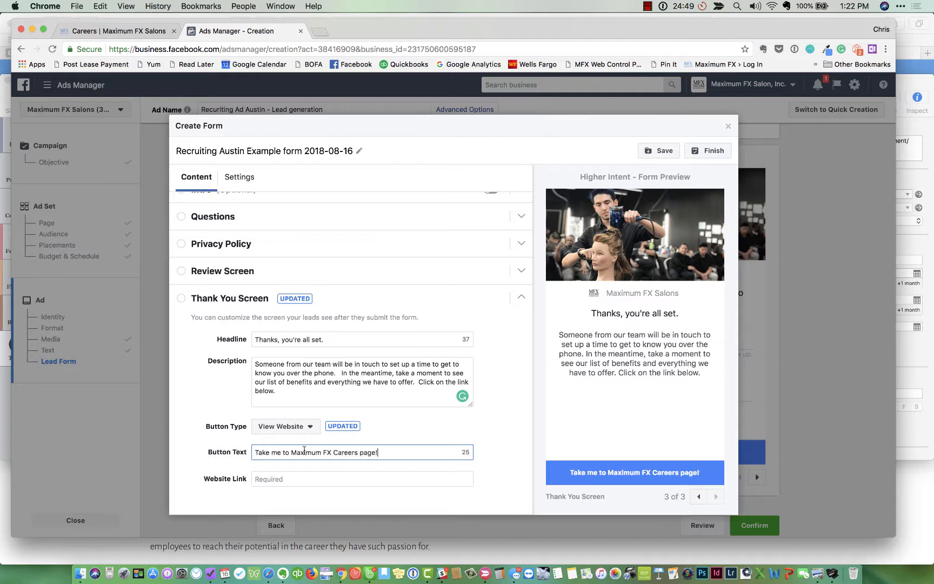
{"action": "left_click", "coordinate": [299, 479]}
{"action": "type", "text": "http://www.maximumfx.com/careers"}
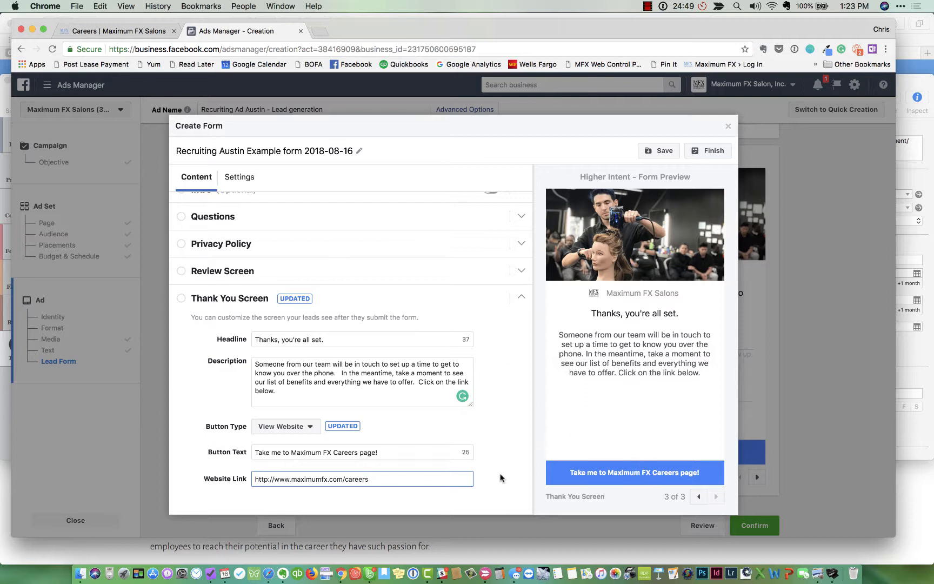
Finish the lead form and confirm the recruiting ad for publication
{"action": "scroll", "coordinate": [500, 478], "scroll_direction": "down", "scroll_amount": 1}
{"action": "left_click", "coordinate": [699, 153]}
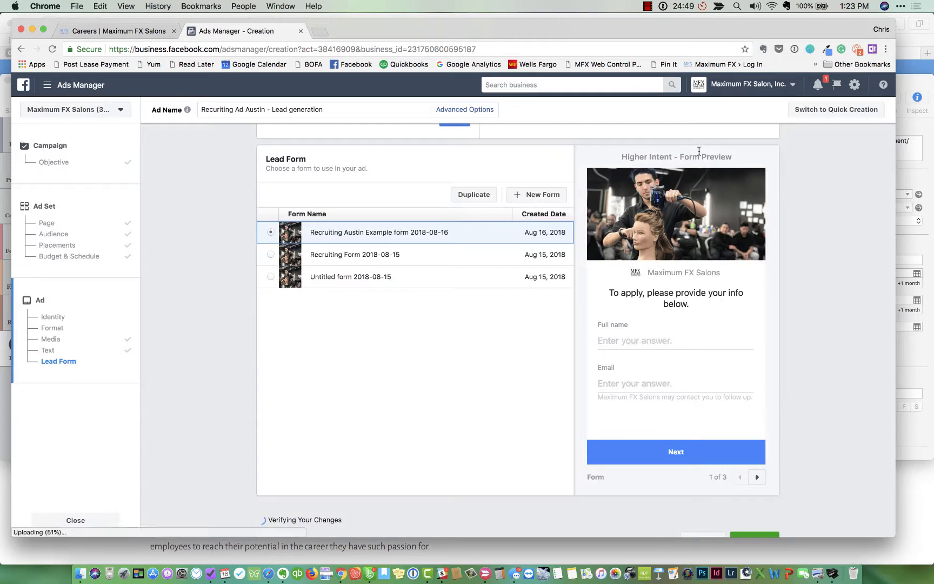
{"action": "scroll", "coordinate": [509, 404], "scroll_direction": "down", "scroll_amount": 3}
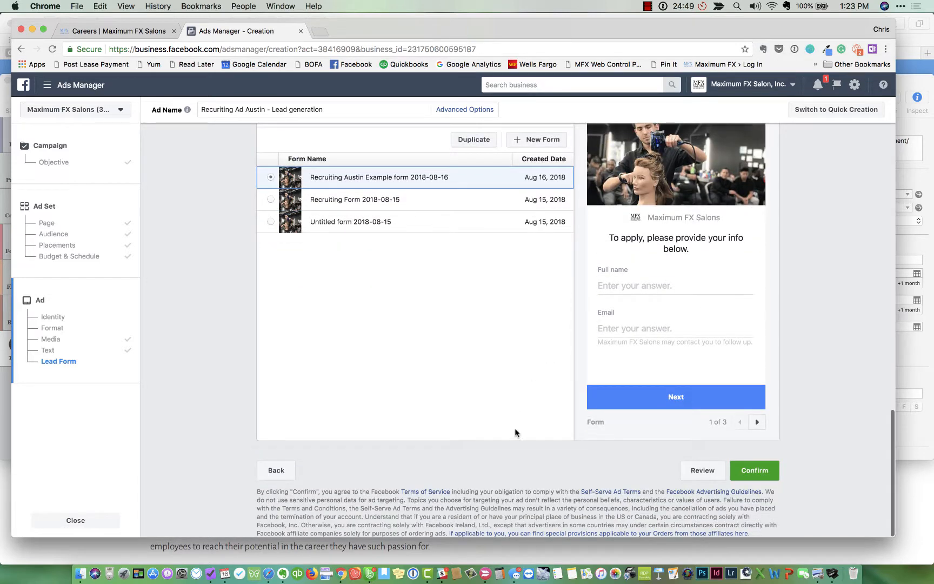
{"action": "left_click", "coordinate": [755, 472]}
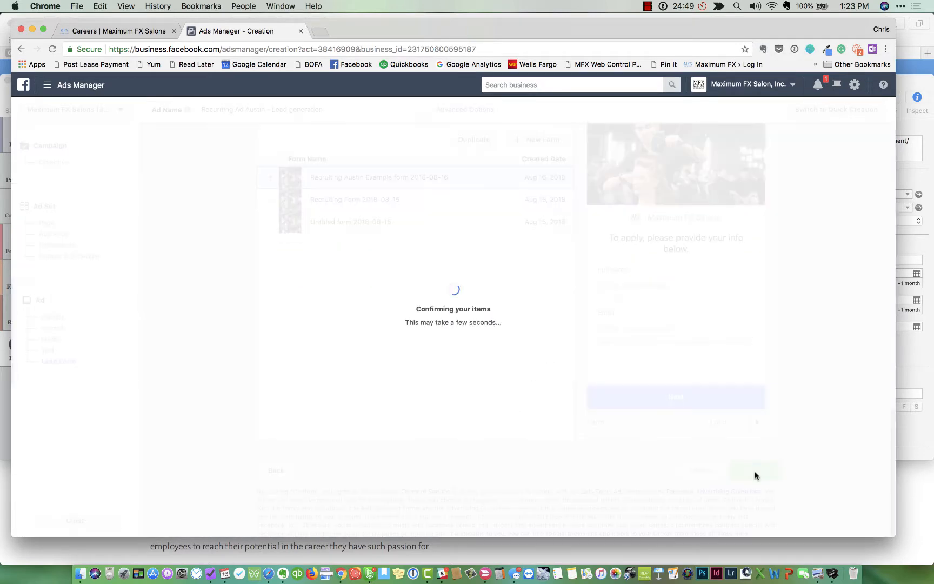